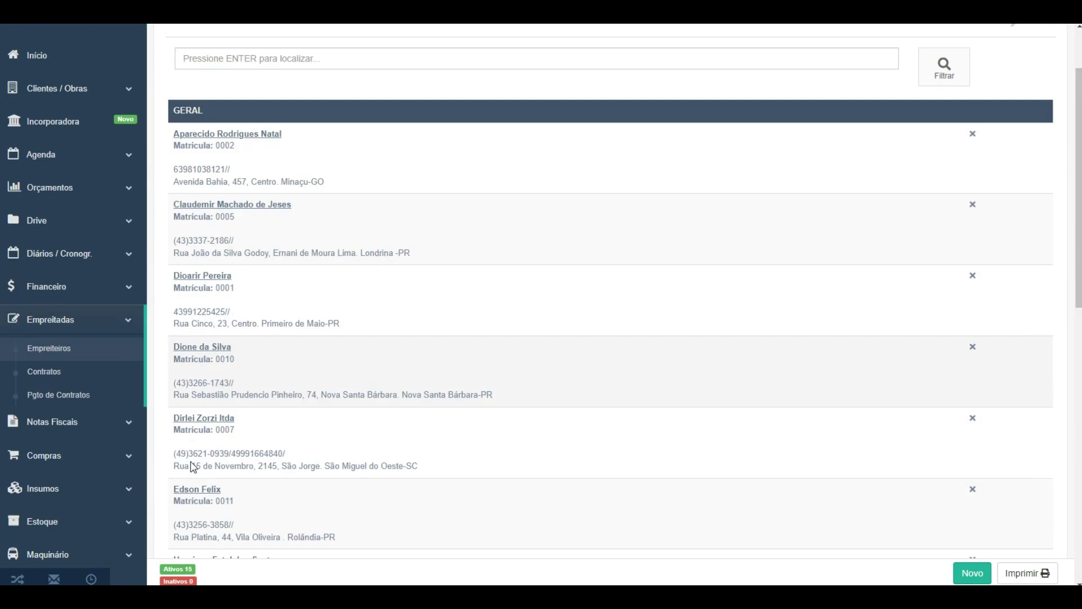
# Step: Look through the list of registered contractors and start a new contractor registration
pyautogui.scroll(-15, 192, 466)
pyautogui.scroll(7, 191, 467)
pyautogui.scroll(5, 192, 467)
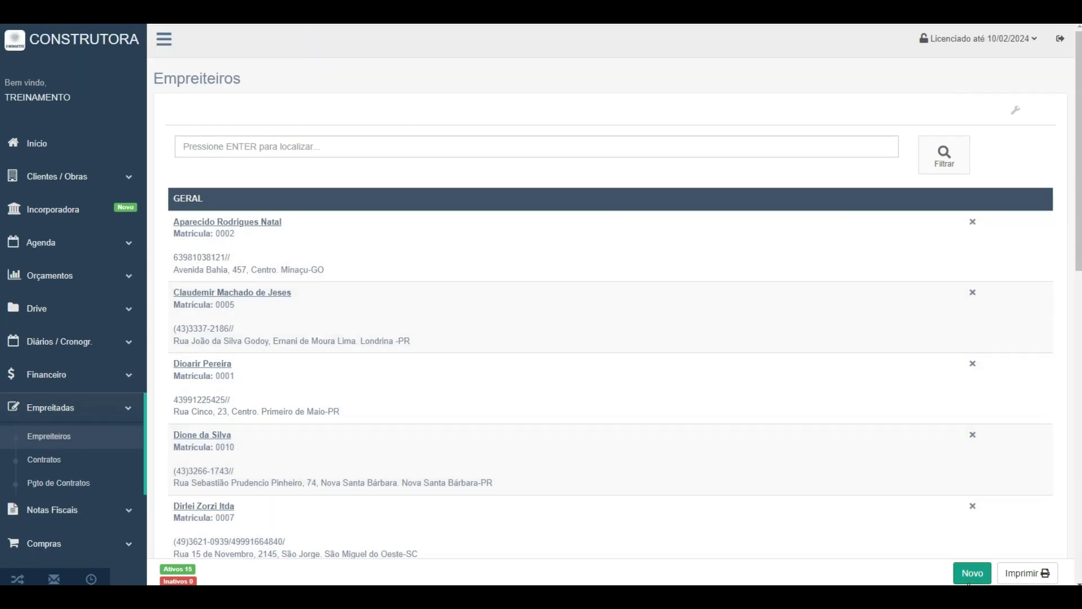
pyautogui.click(967, 577)
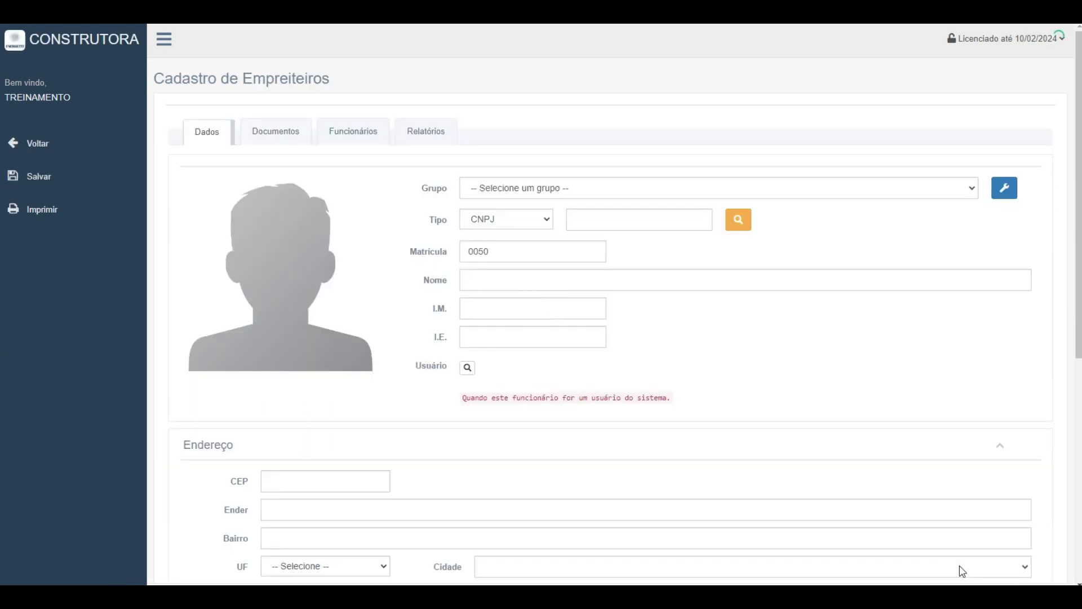
# Step: View the groups available for the contractor and open the photo file picker, cancelling it without choosing an image
pyautogui.click(521, 190)
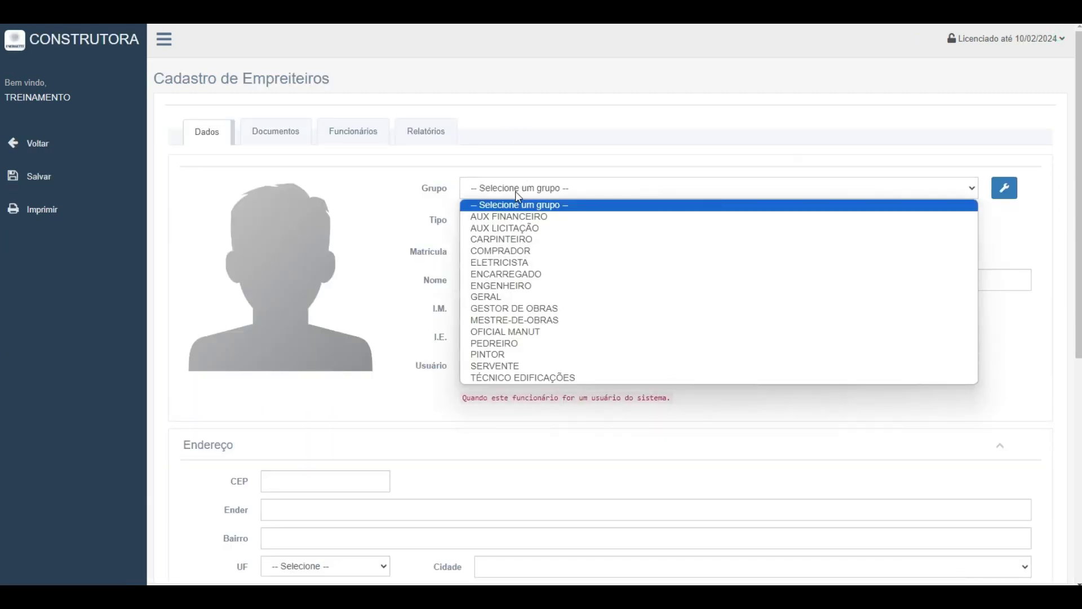
pyautogui.click(273, 314)
pyautogui.click(274, 314)
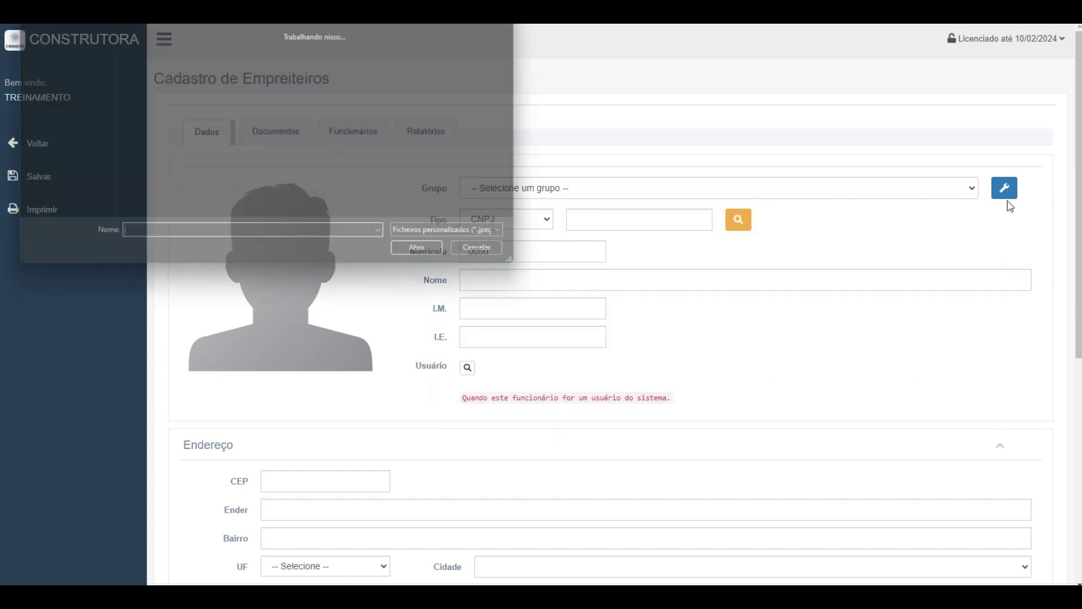
pyautogui.click(495, 262)
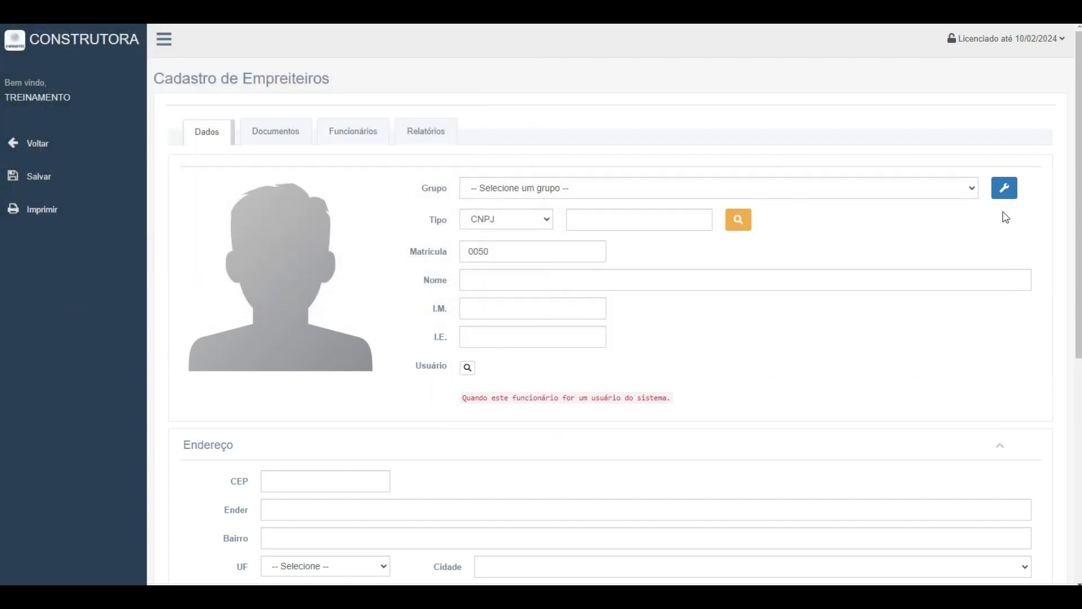
# Step: Open the contractor group manager, look through its groups and close it without changes
pyautogui.click(1010, 190)
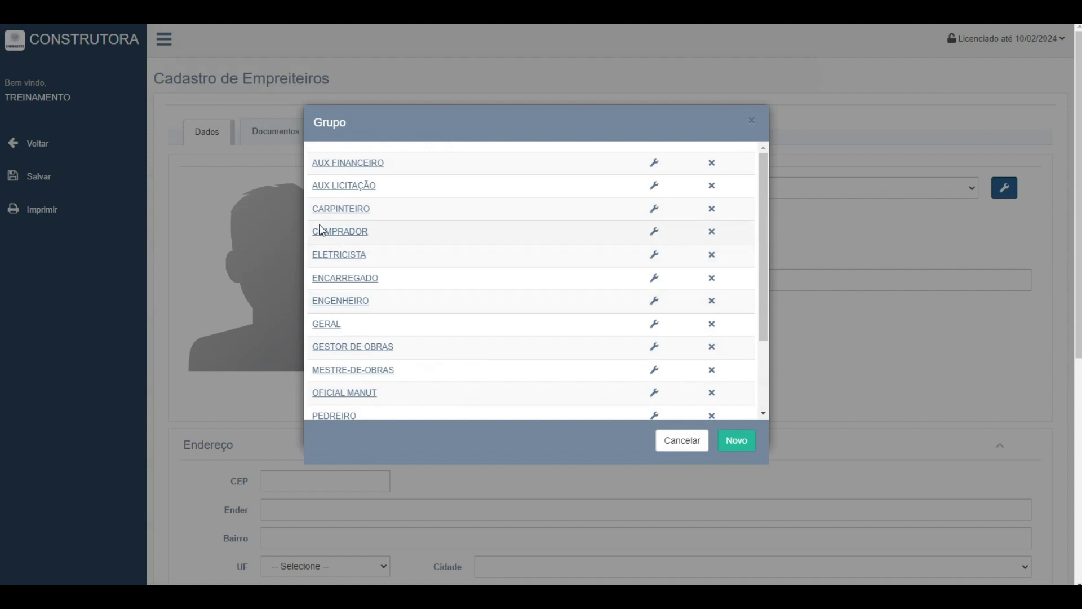
pyautogui.scroll(-3, 321, 233)
pyautogui.scroll(1, 638, 394)
pyautogui.click(694, 441)
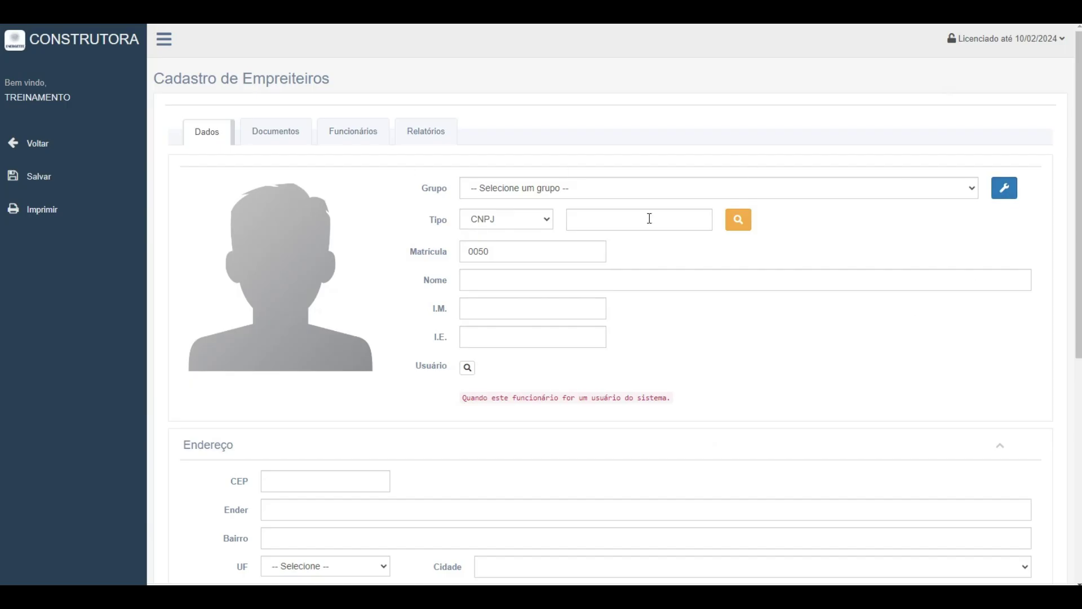
# Step: Compare the registration fields for the CPF and CNPJ contractor types, ending with the type set to CPF
pyautogui.click(613, 211)
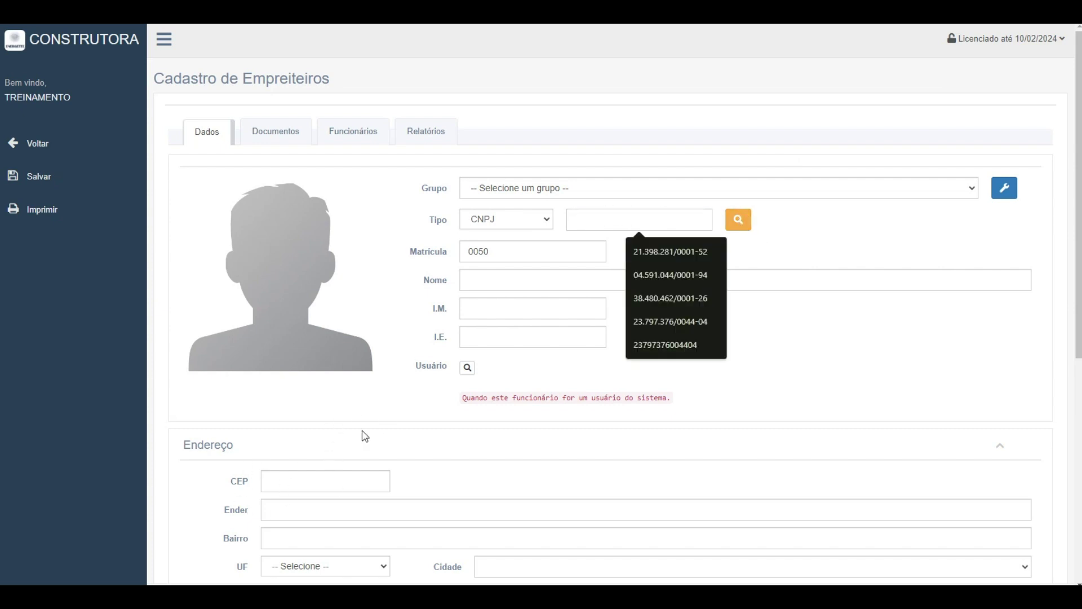
pyautogui.click(828, 390)
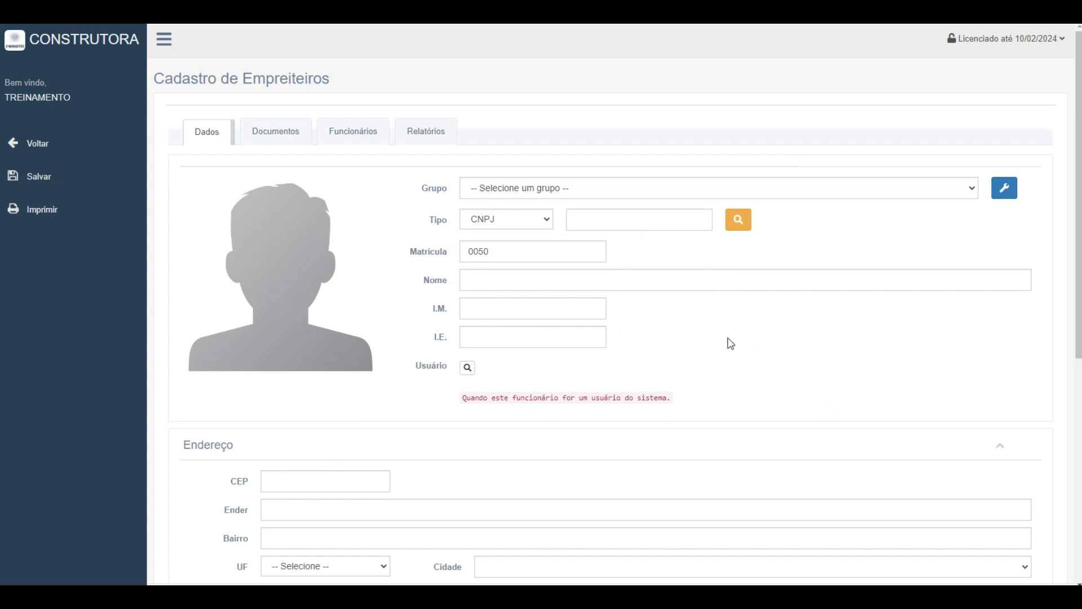
pyautogui.click(501, 218)
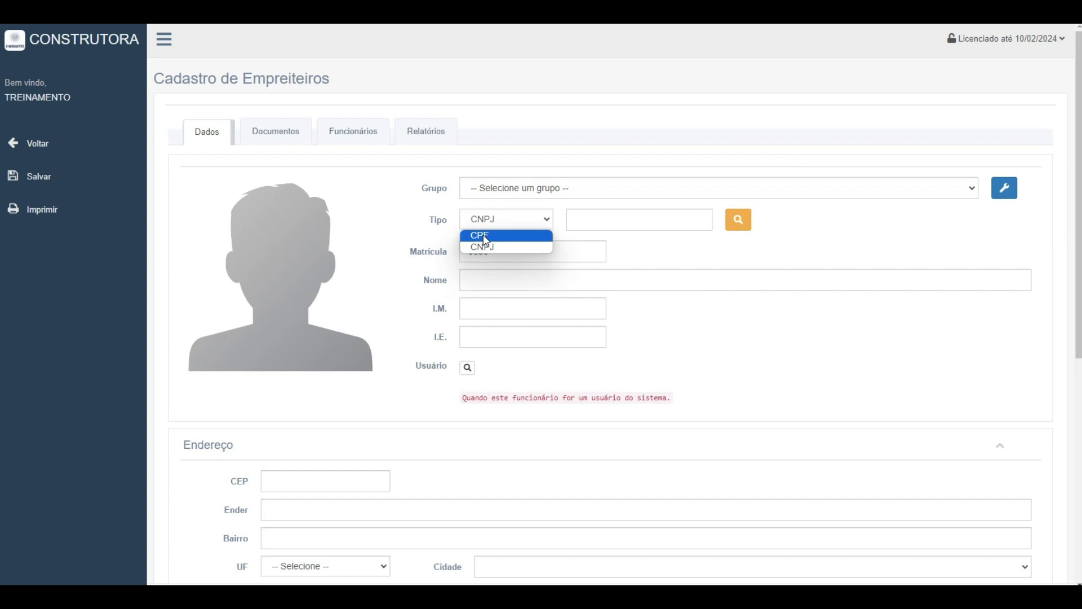
pyautogui.click(486, 240)
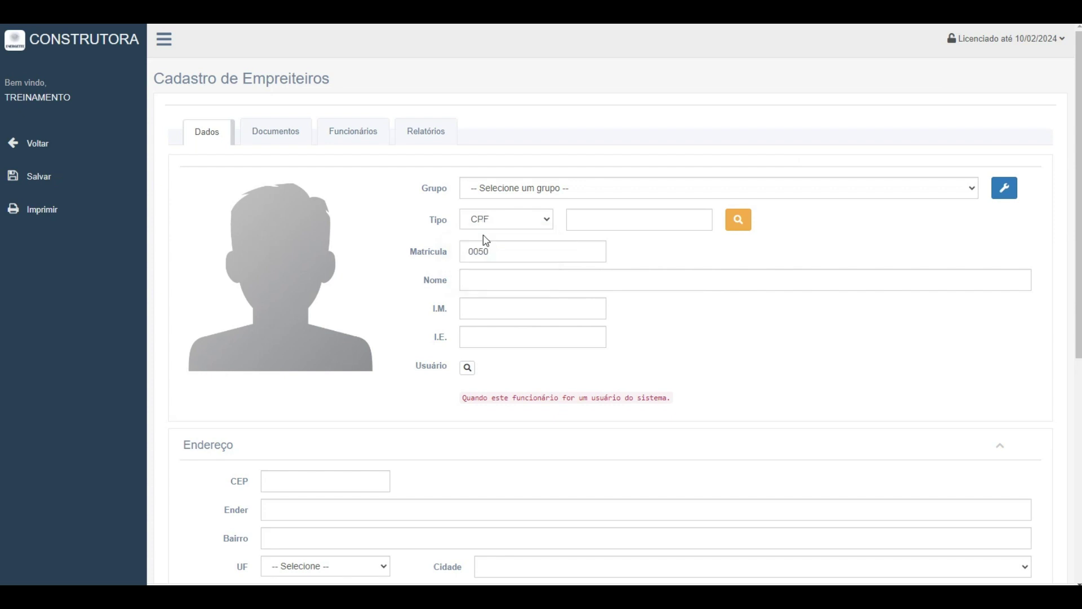
pyautogui.click(494, 227)
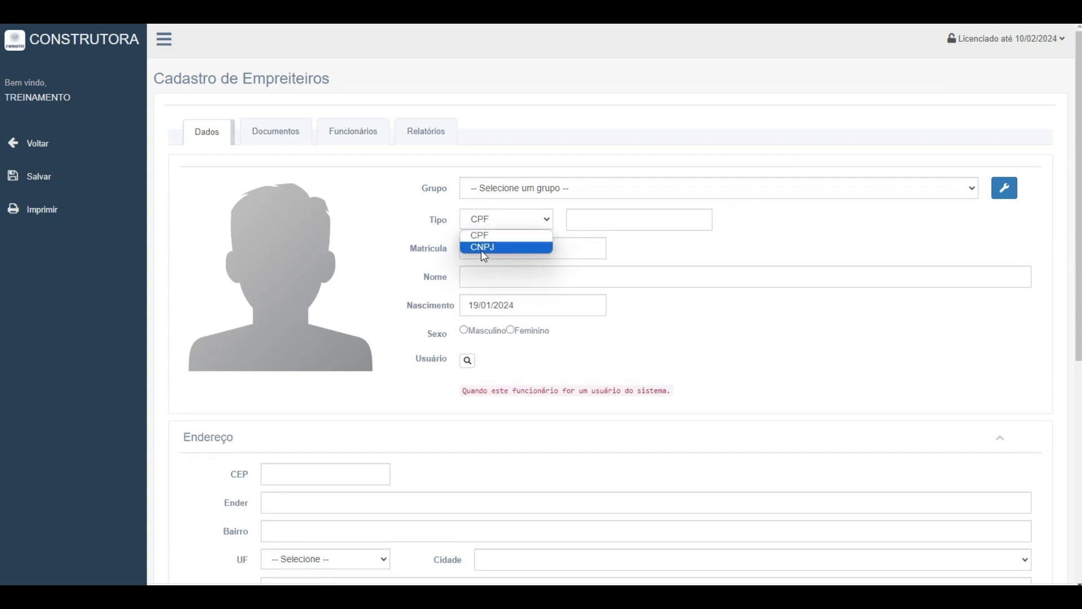
pyautogui.click(483, 248)
pyautogui.click(505, 221)
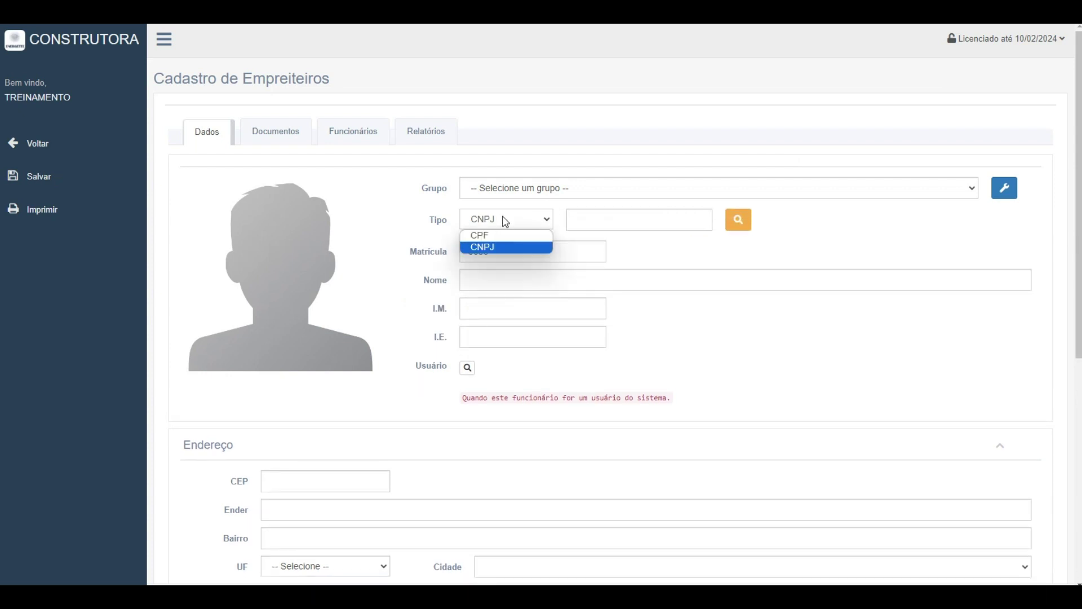
pyautogui.click(506, 221)
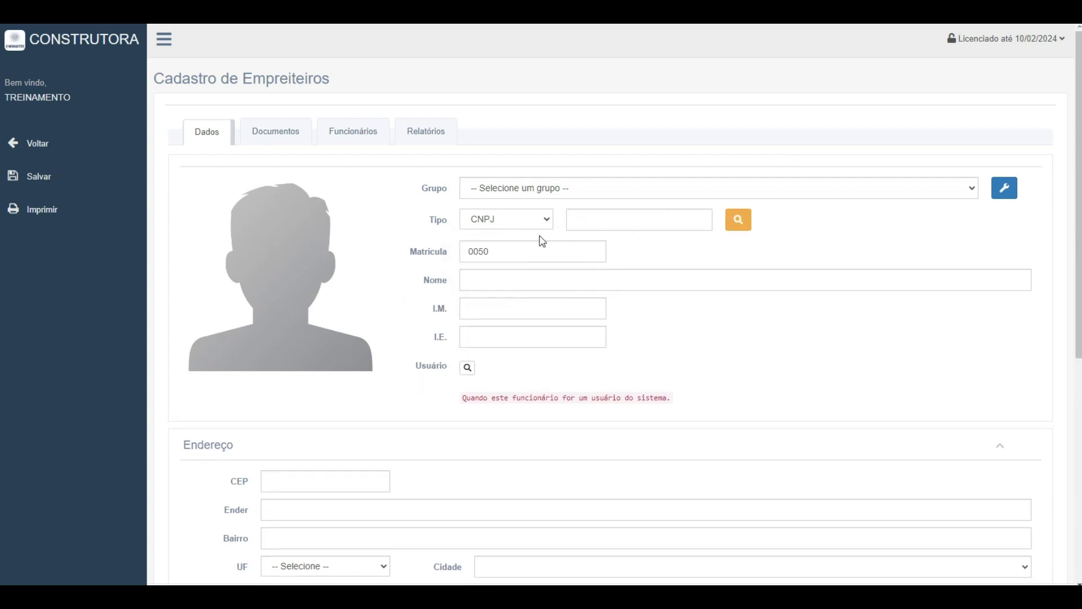
pyautogui.click(494, 221)
pyautogui.click(508, 234)
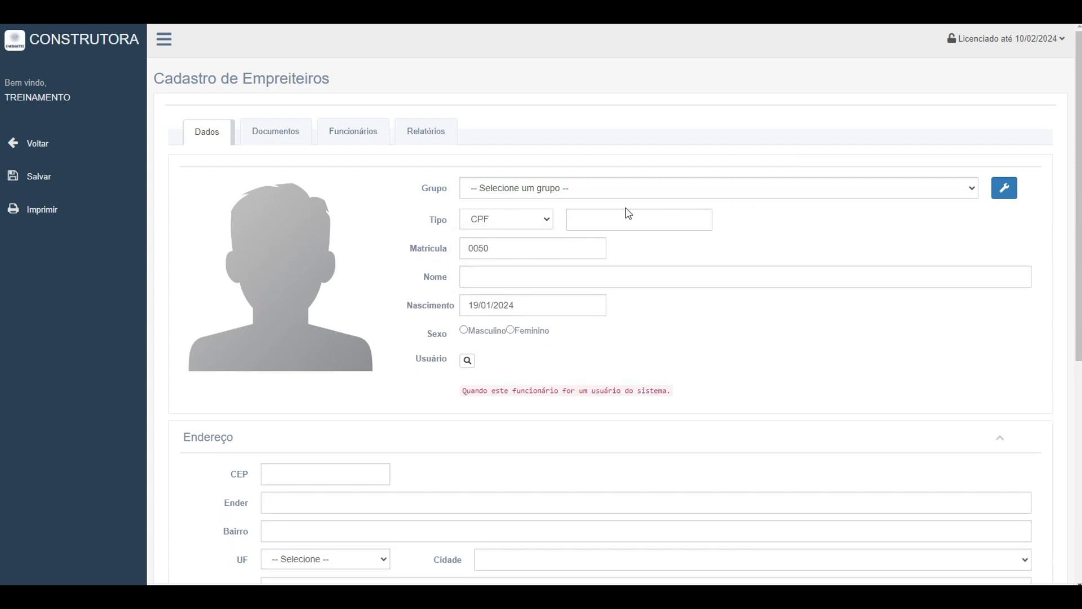
# Step: Examine the address, contacts, bank accounts and Pix keys sections of the contractor's registration form
pyautogui.scroll(-7, 304, 415)
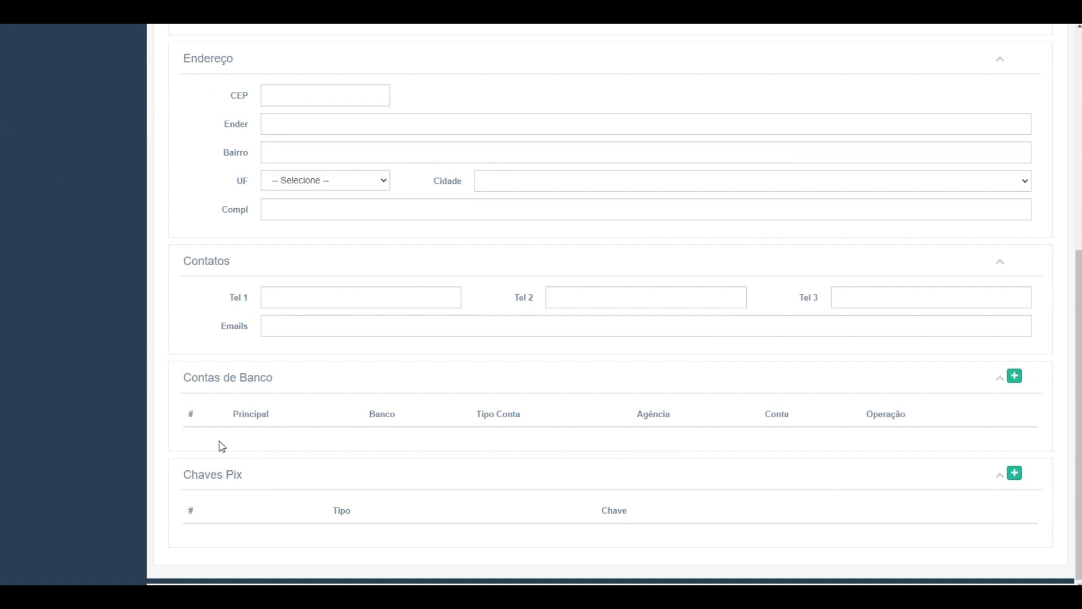
pyautogui.scroll(1, 223, 428)
pyautogui.scroll(5, 248, 418)
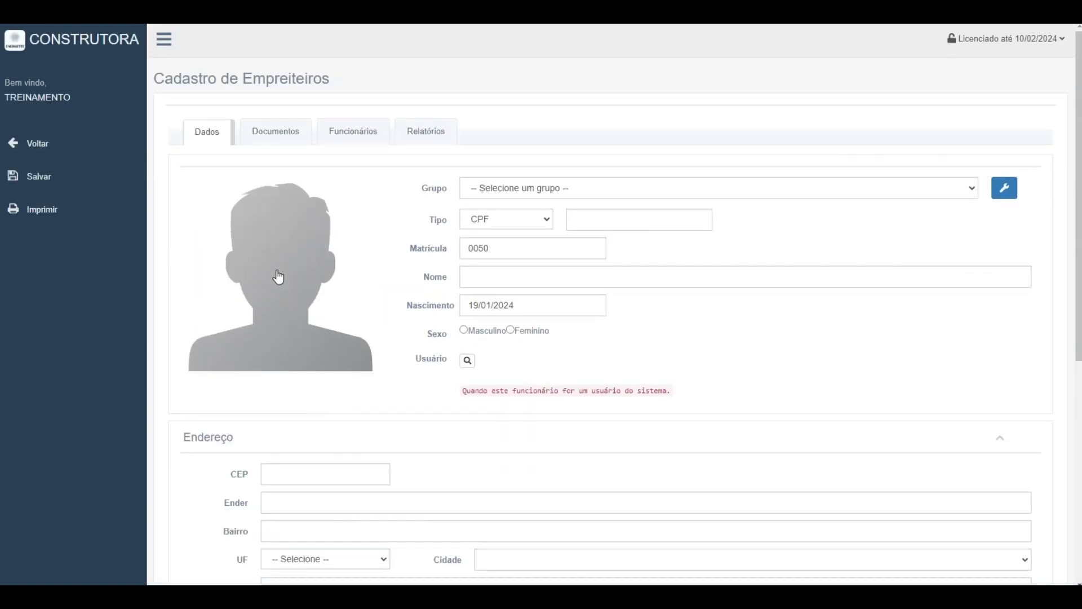
# Step: View the contractor's documents and employees sections, then examine a blank new-employee form and cancel it
pyautogui.click(275, 133)
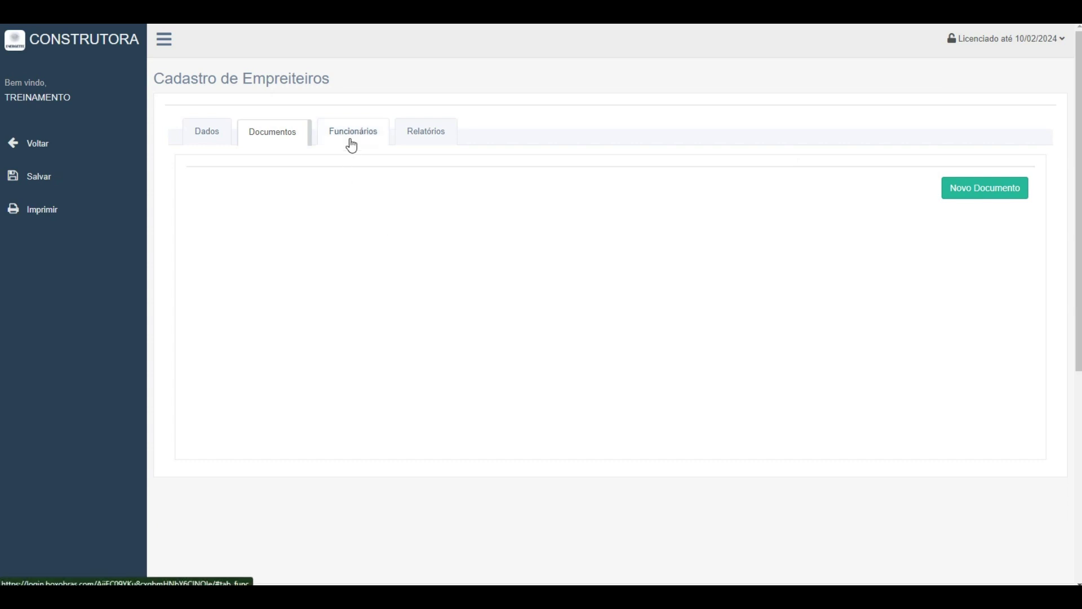
pyautogui.click(352, 145)
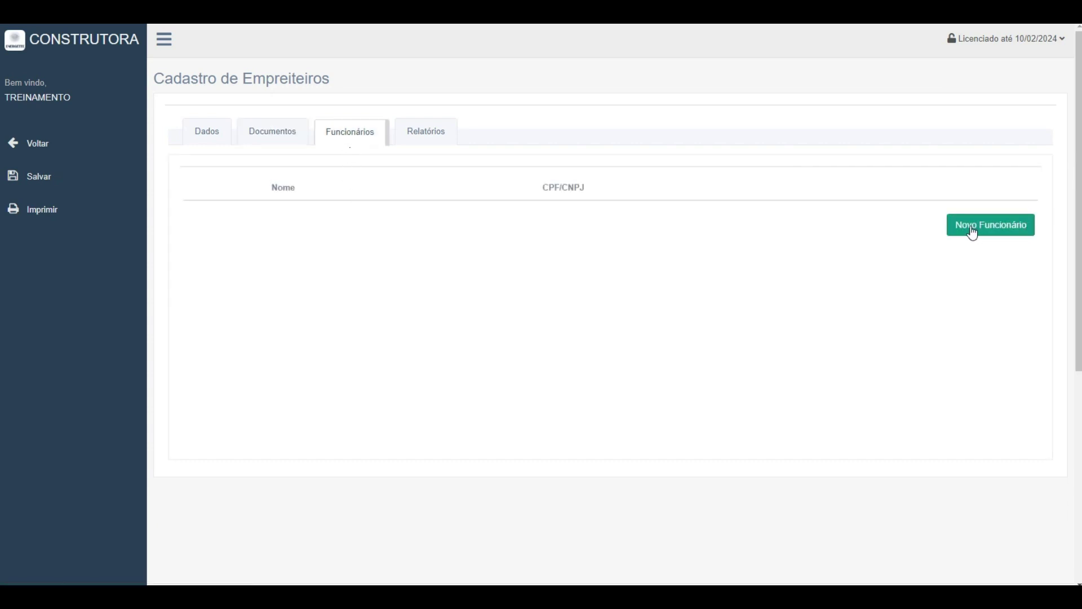
pyautogui.click(973, 230)
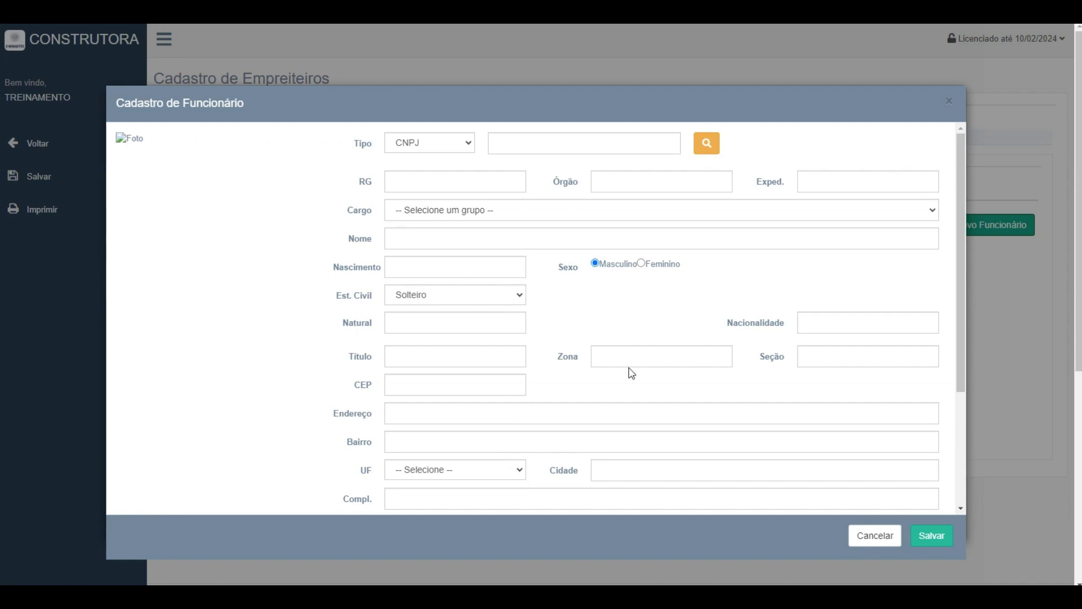
pyautogui.scroll(-3, 509, 465)
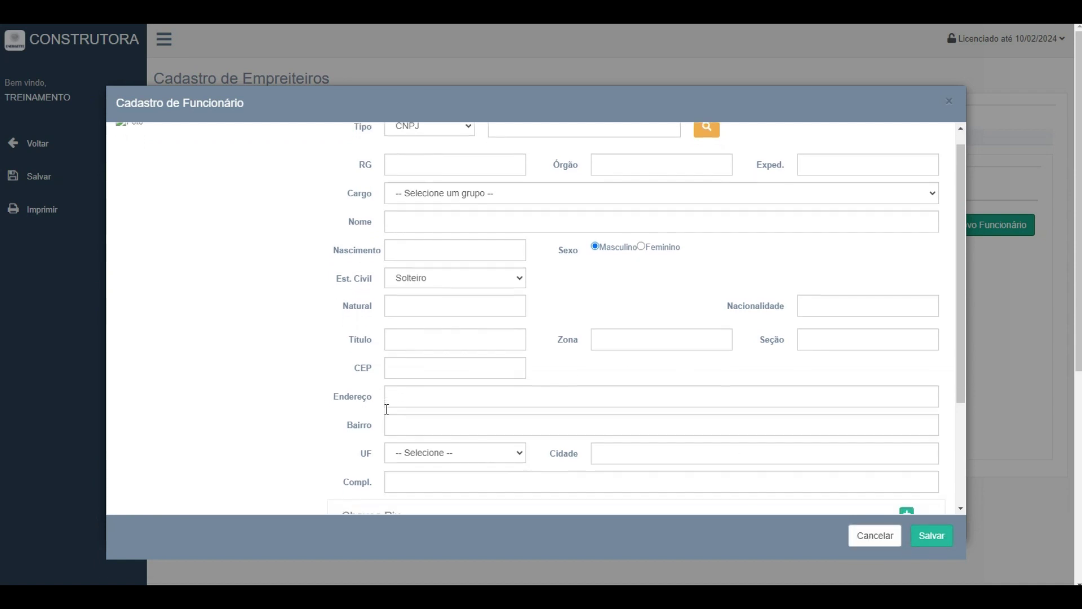
pyautogui.scroll(3, 800, 480)
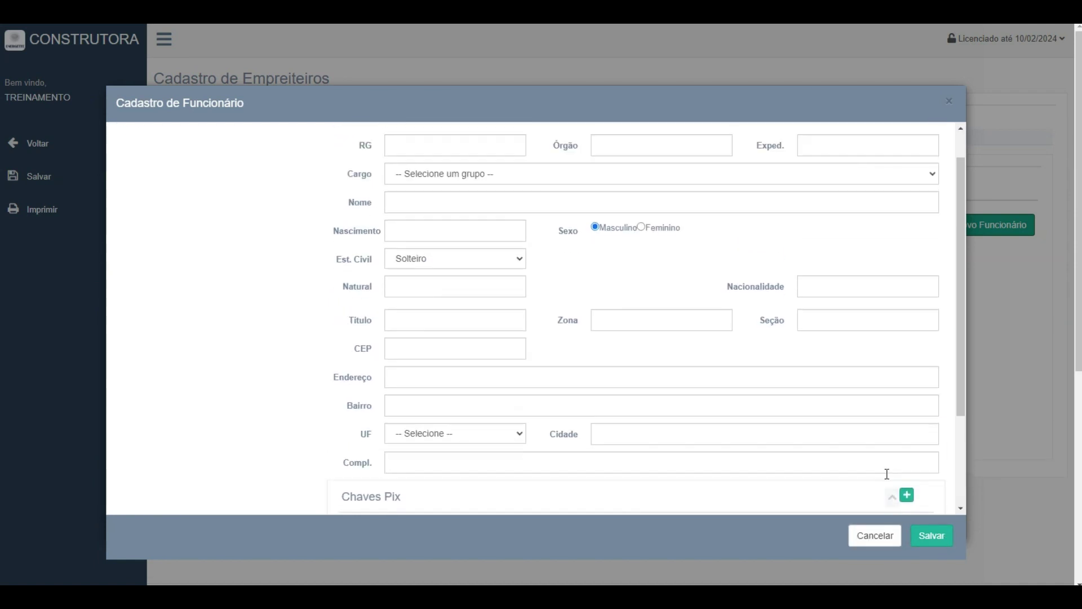
pyautogui.click(879, 539)
# Step: Examine the contractor's financial report with its date range presets and the E.P.I. Entregues report
pyautogui.click(432, 133)
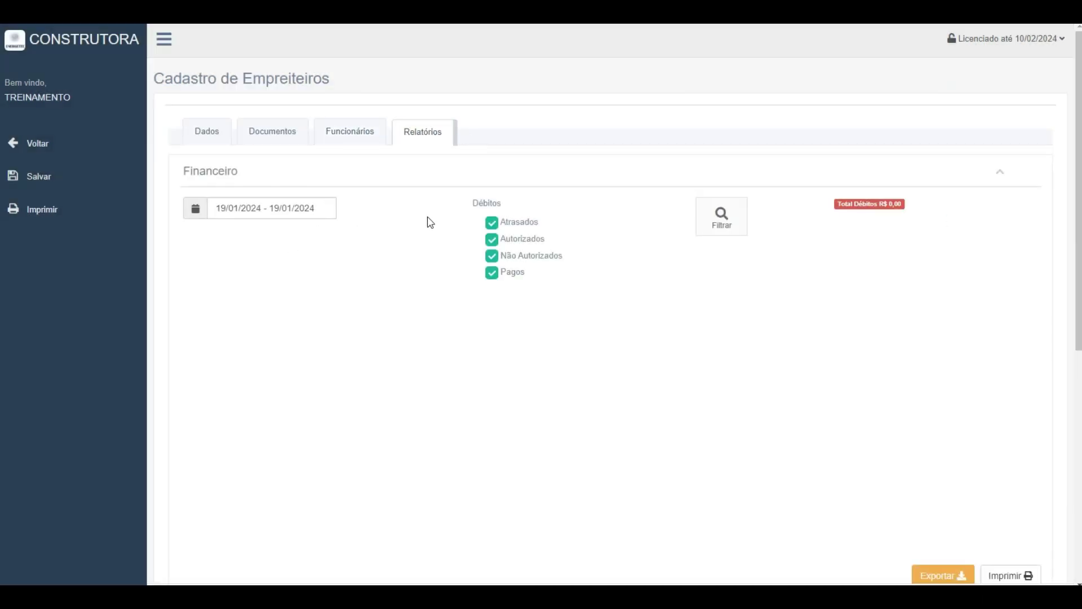
pyautogui.click(252, 208)
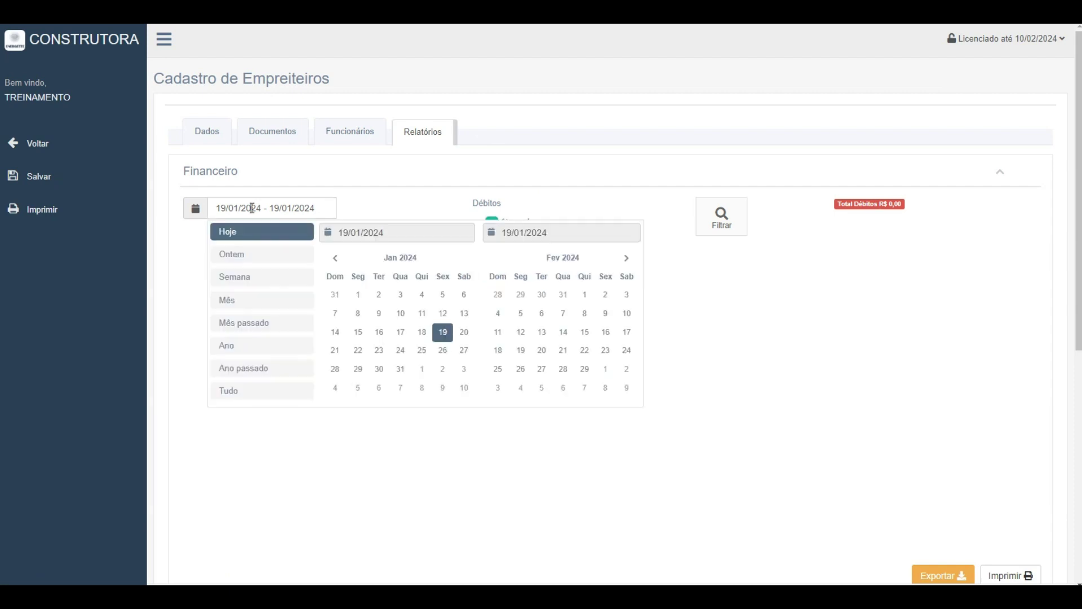
pyautogui.click(185, 244)
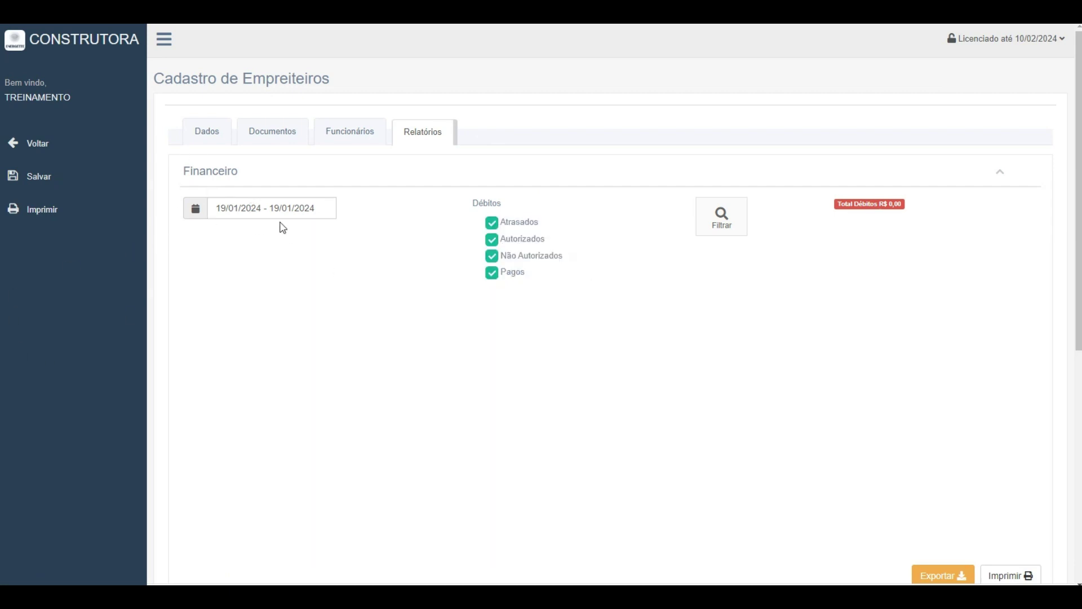
pyautogui.scroll(-7, 283, 228)
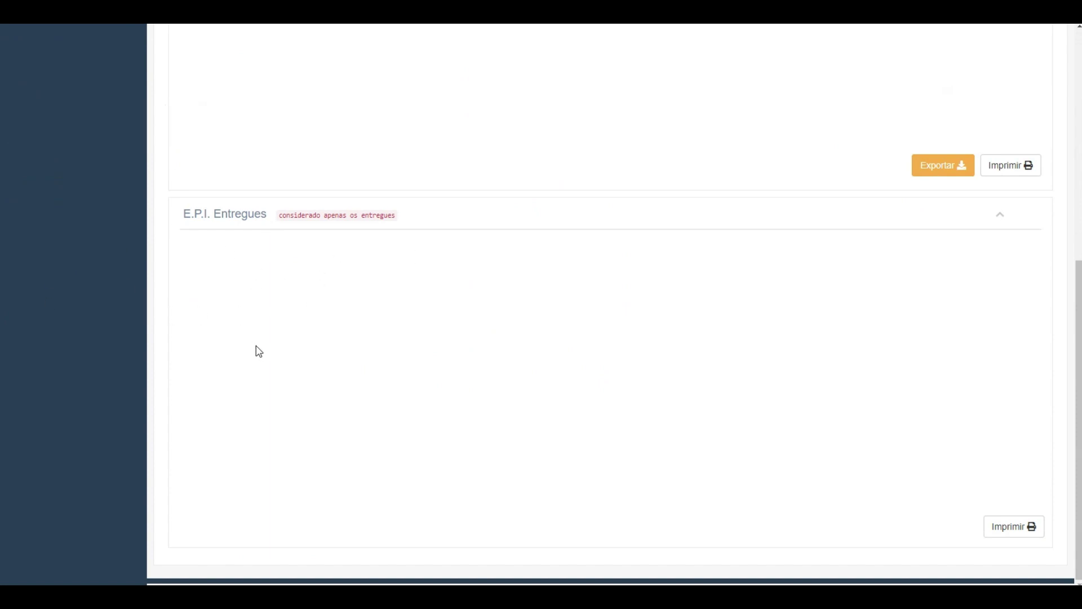
pyautogui.scroll(7, 259, 352)
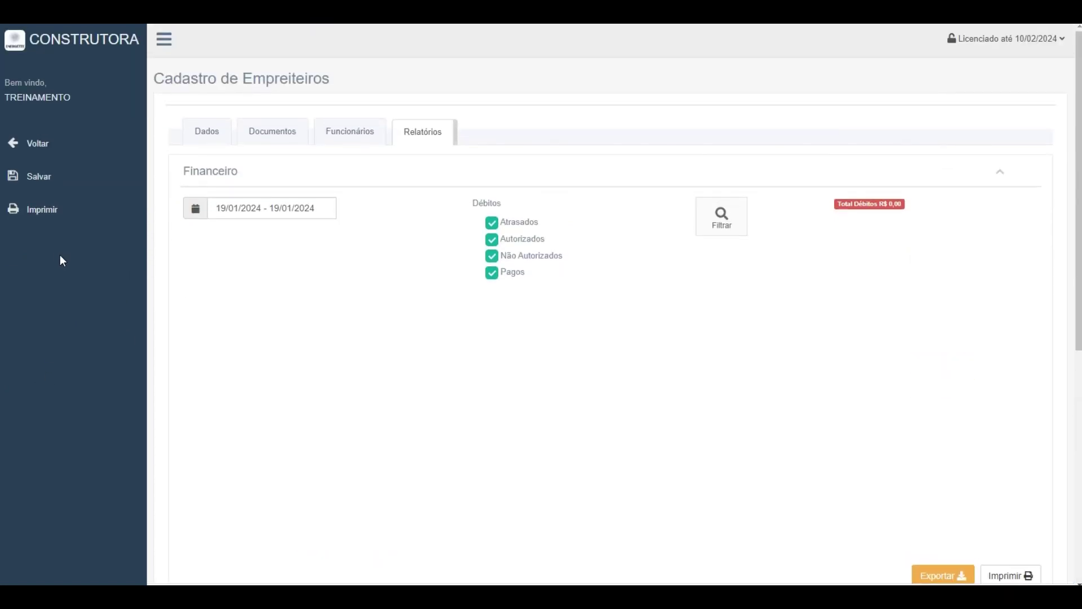
# Step: Return to the contractor list without saving, and show the advanced filters before hiding them again
pyautogui.click(34, 143)
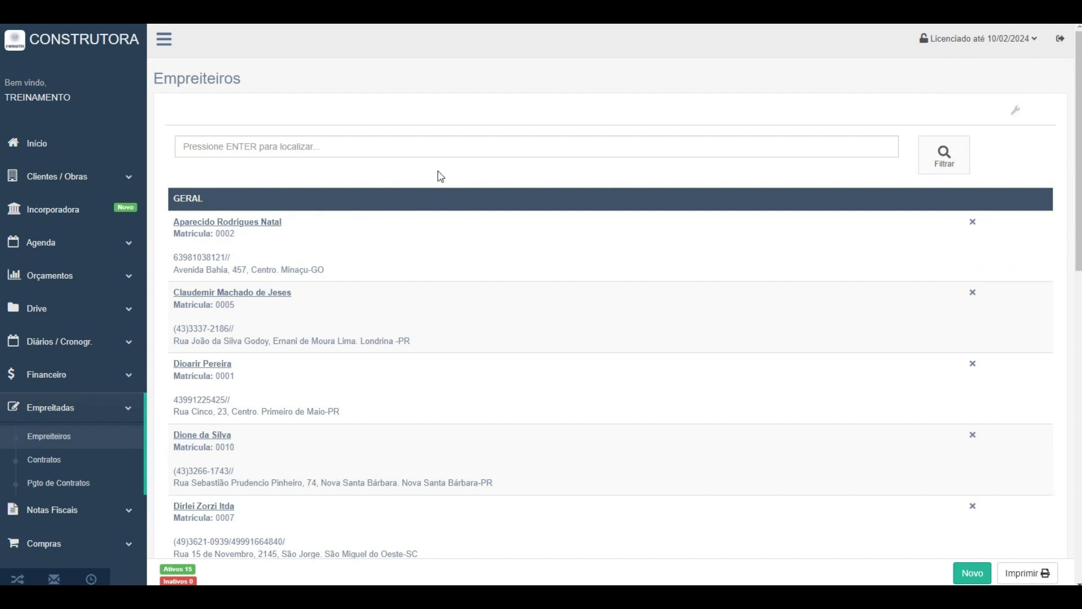
pyautogui.click(1011, 109)
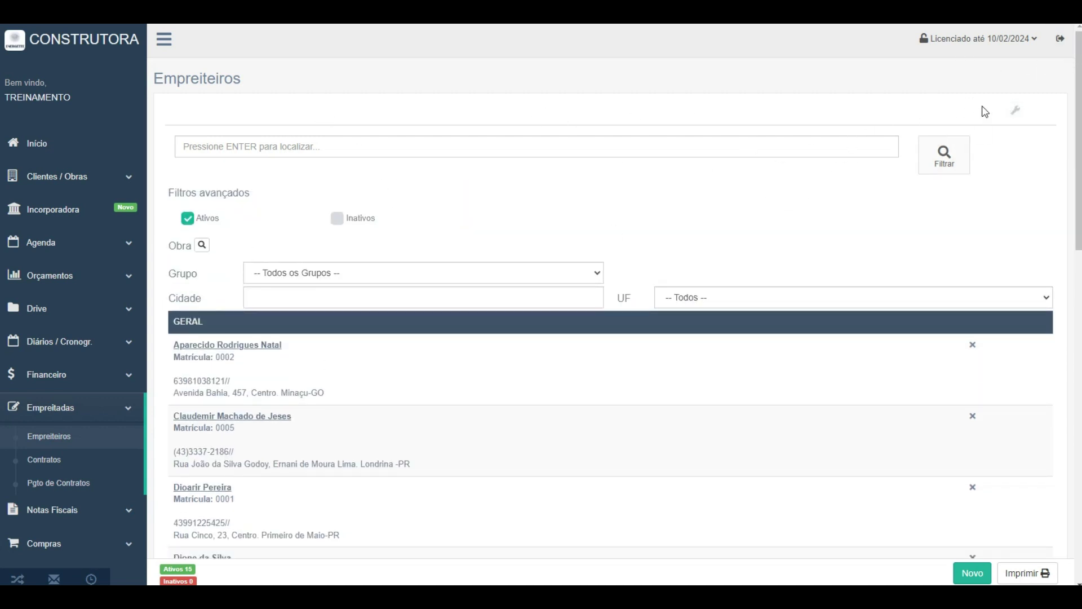
pyautogui.click(1013, 112)
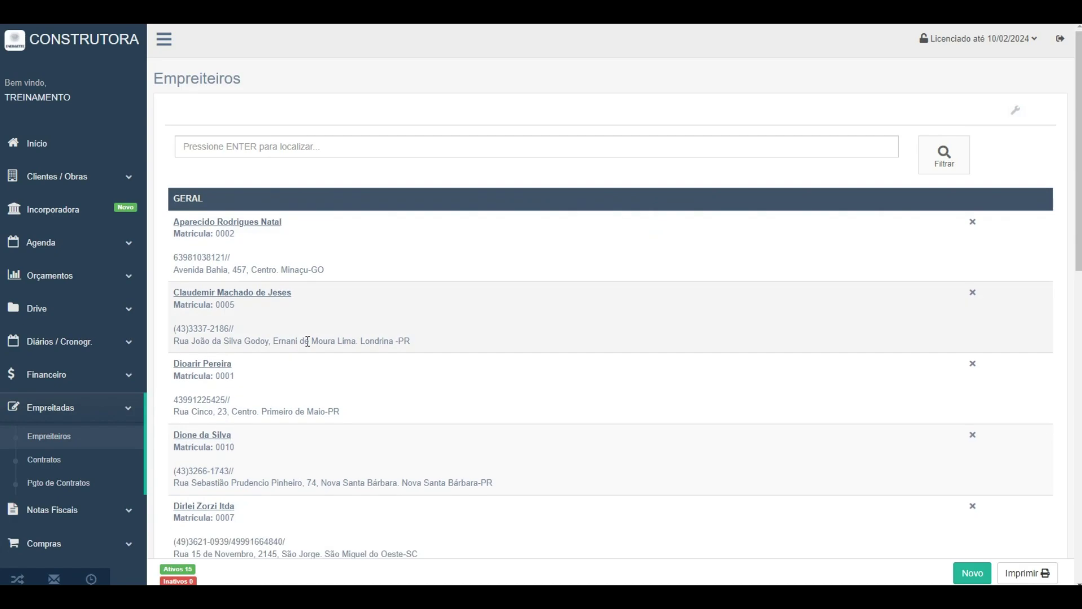
# Step: Open the first listed contractor's record, review its data, documents and employees, and return to the contractor list
pyautogui.click(209, 222)
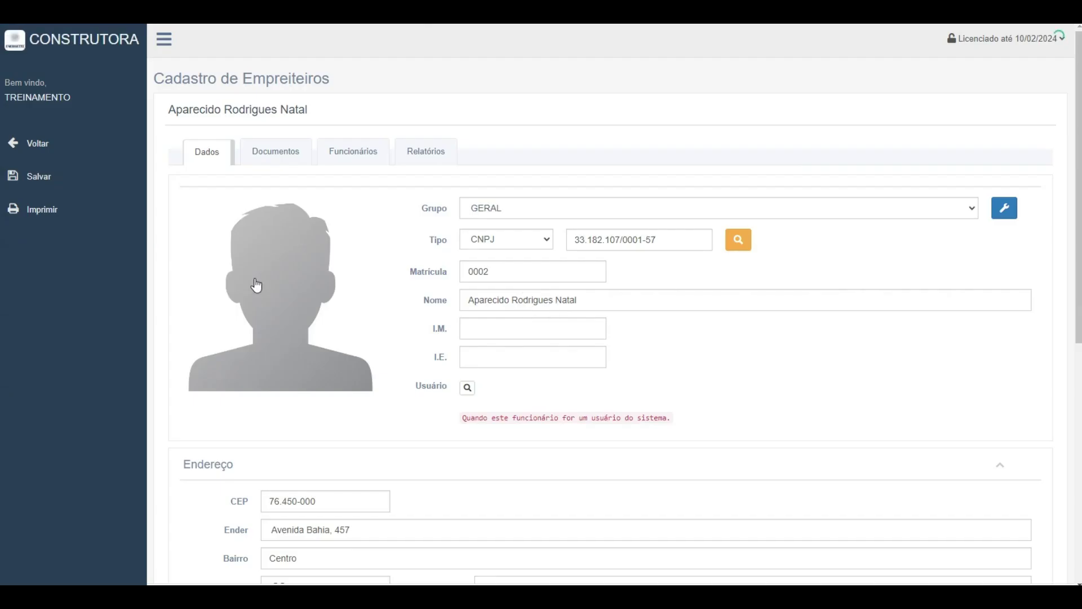
pyautogui.scroll(-7, 304, 299)
pyautogui.scroll(7, 305, 298)
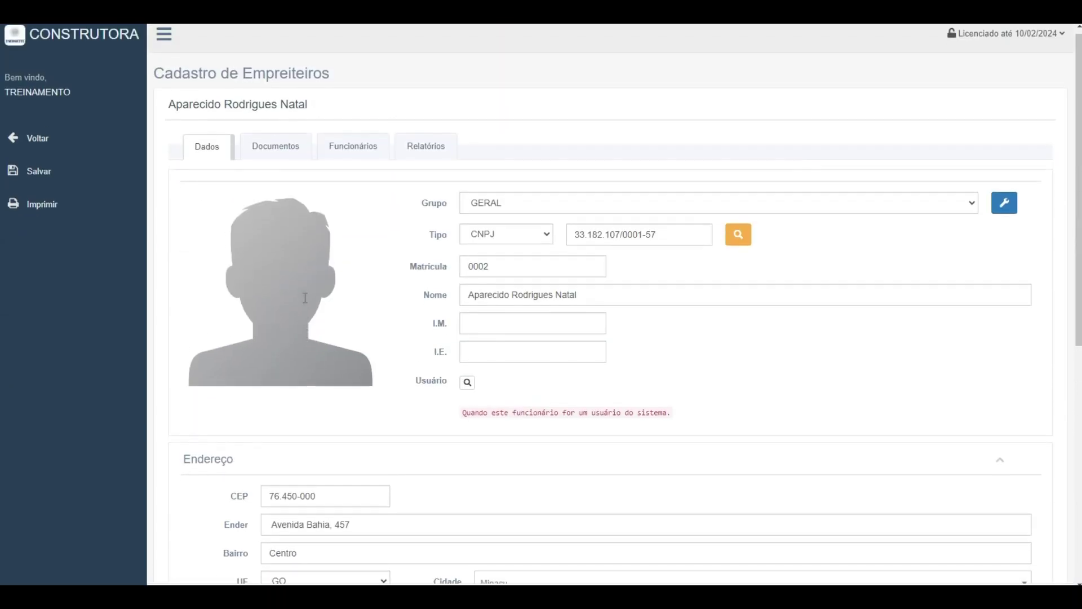
pyautogui.click(272, 152)
pyautogui.click(350, 160)
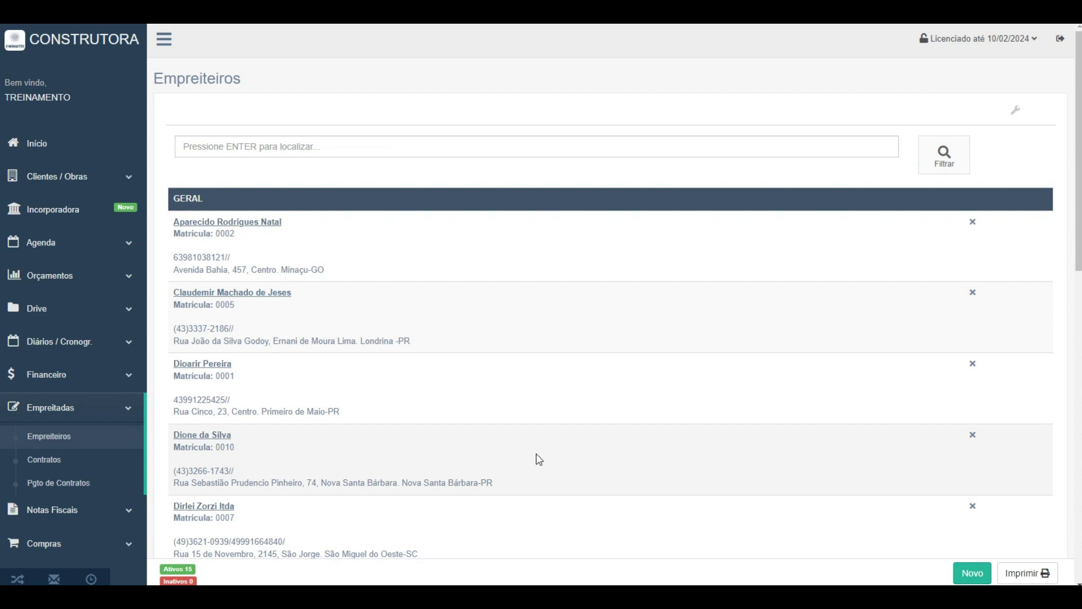
# Step: Browse the contractor list, view the fifth listed contractor's registration data, and return to the list
pyautogui.scroll(-7, 327, 497)
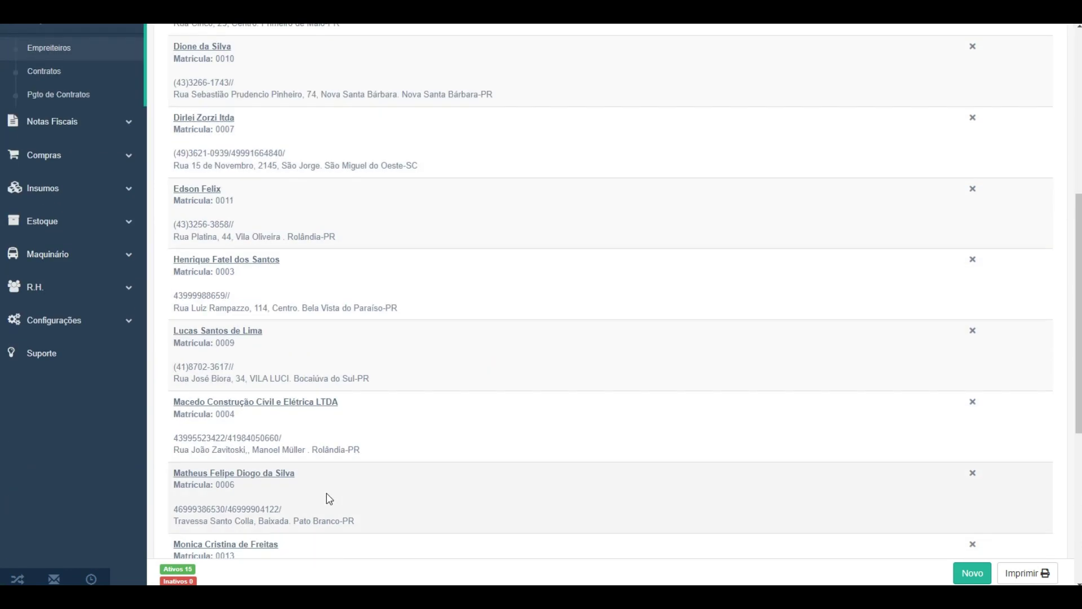
pyautogui.scroll(1, 329, 498)
pyautogui.scroll(1, 284, 480)
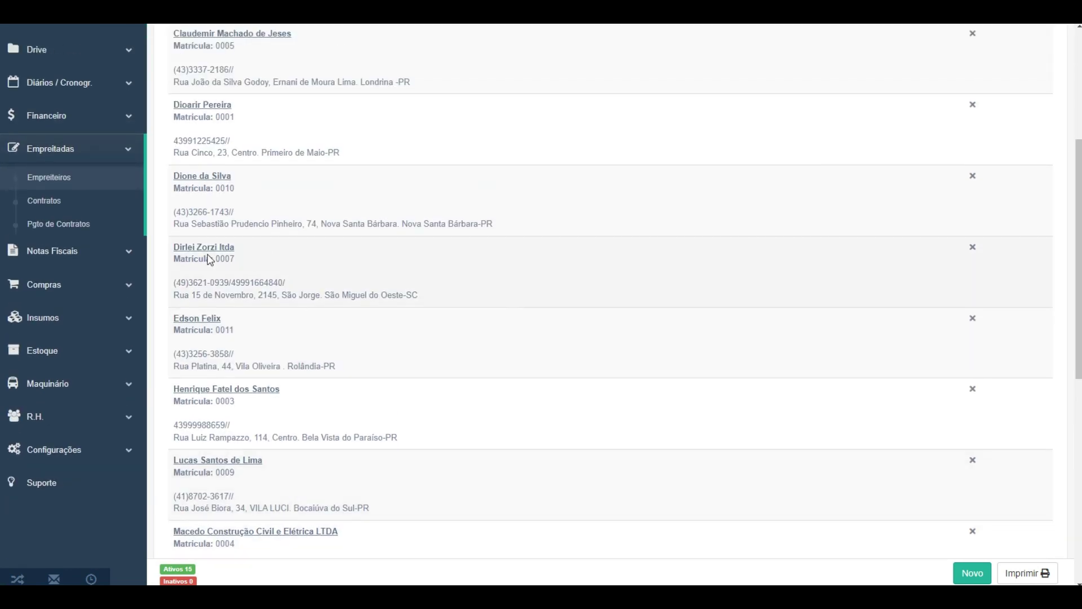
pyautogui.click(191, 254)
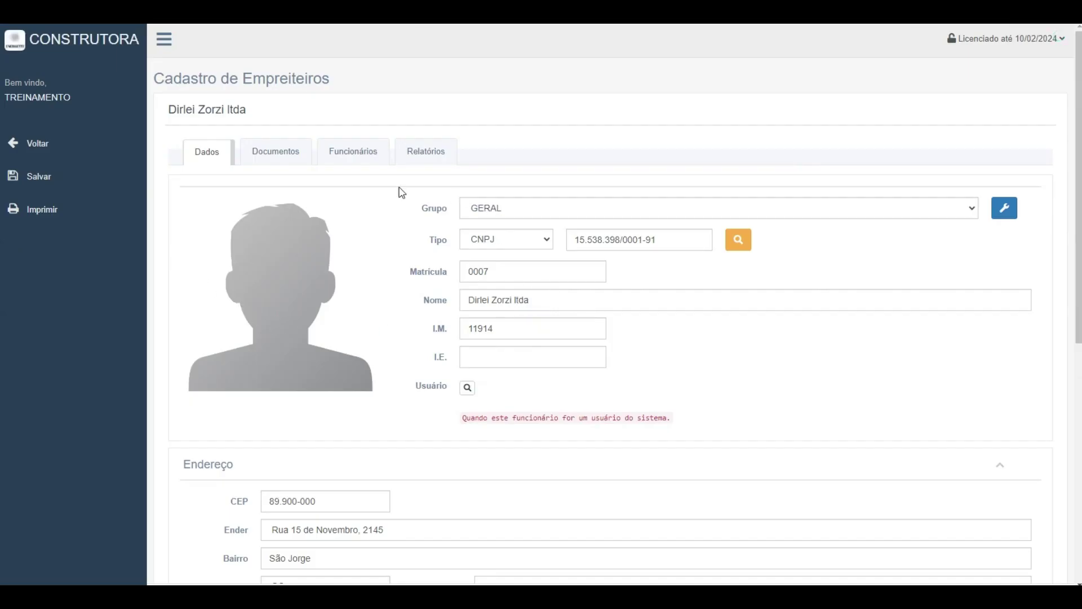
pyautogui.click(47, 140)
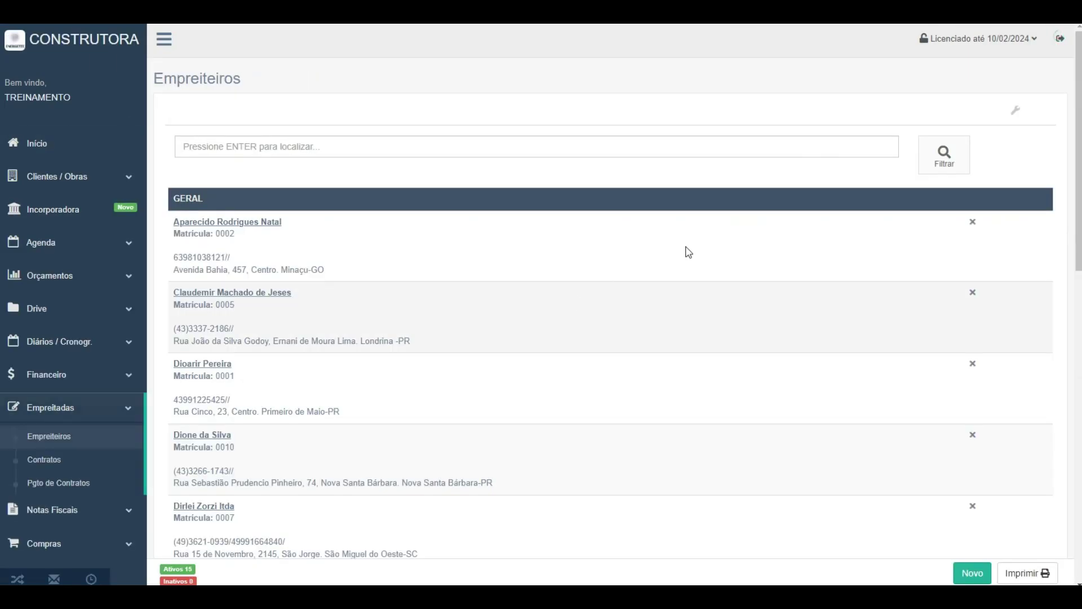
# Step: Show the advanced filters and filter the contractors by the group CARPINTEIRO, followed by ELETRICISTA
pyautogui.click(1015, 111)
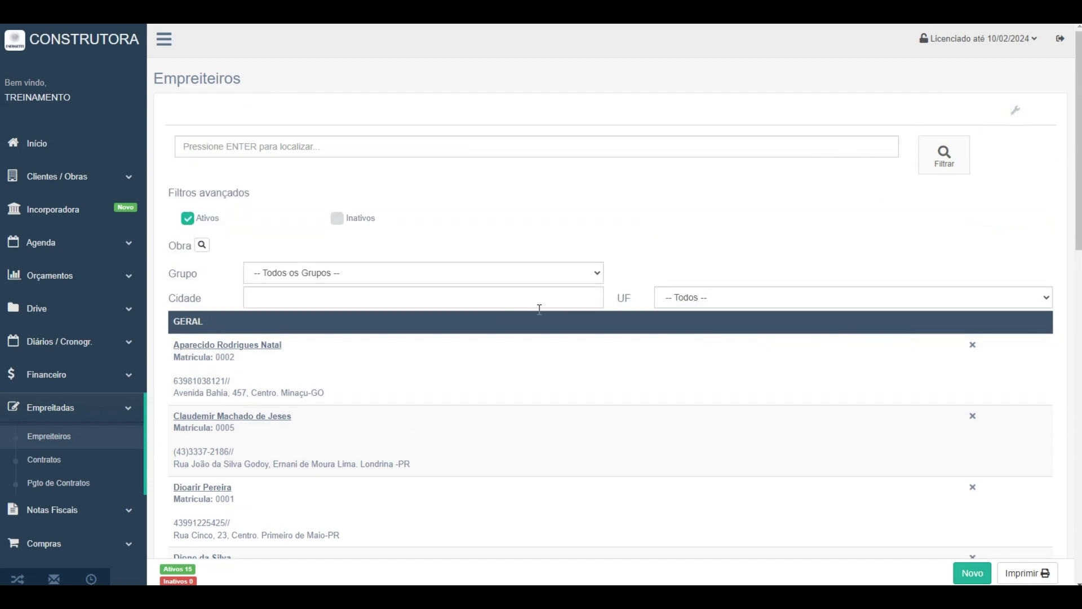
pyautogui.click(343, 279)
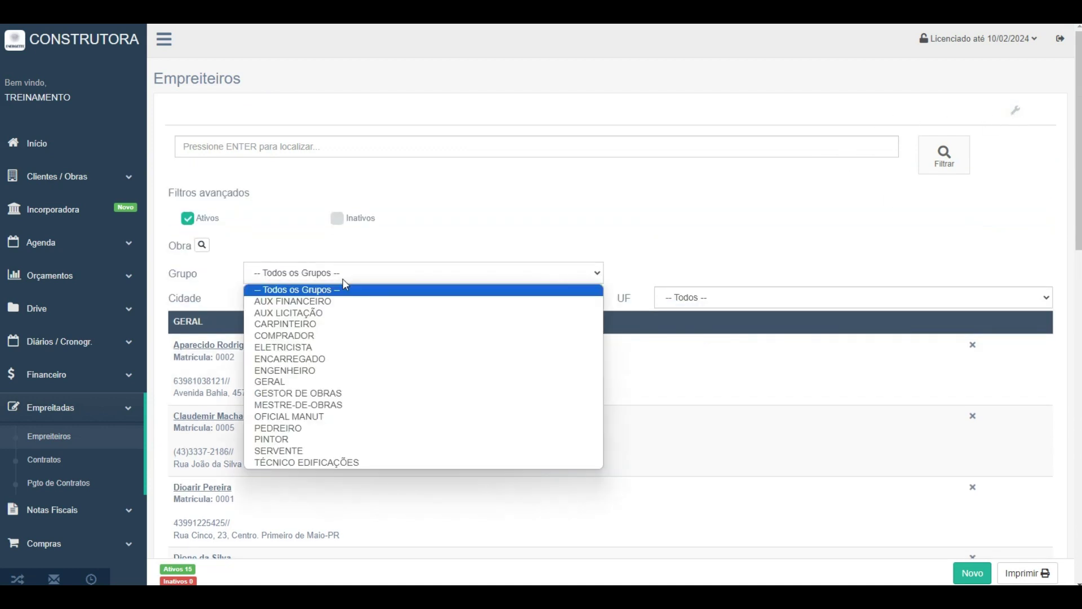
pyautogui.click(305, 326)
pyautogui.click(939, 156)
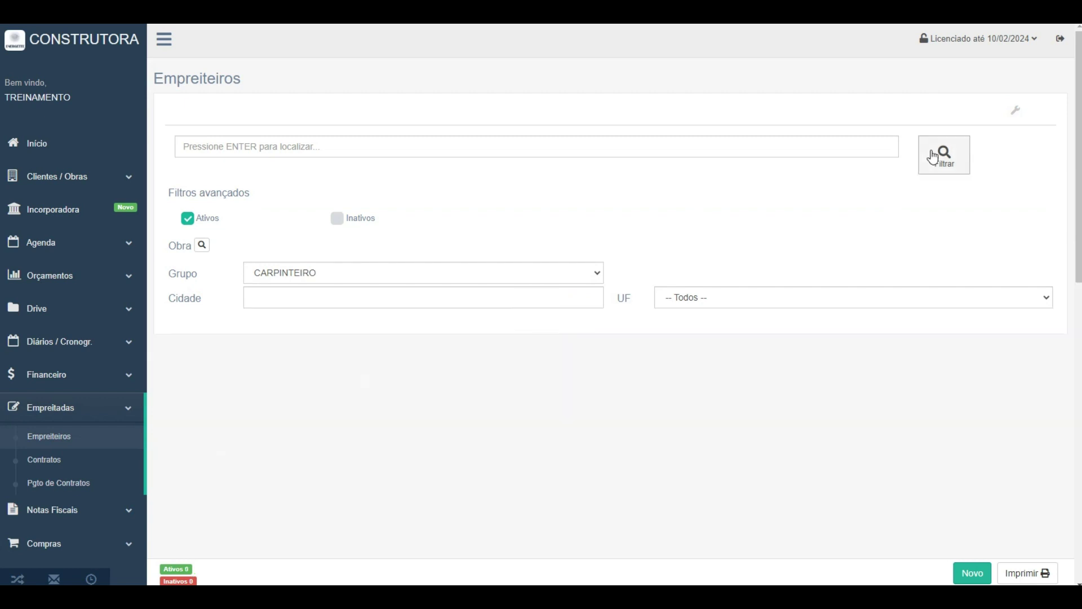
pyautogui.click(338, 282)
pyautogui.click(307, 345)
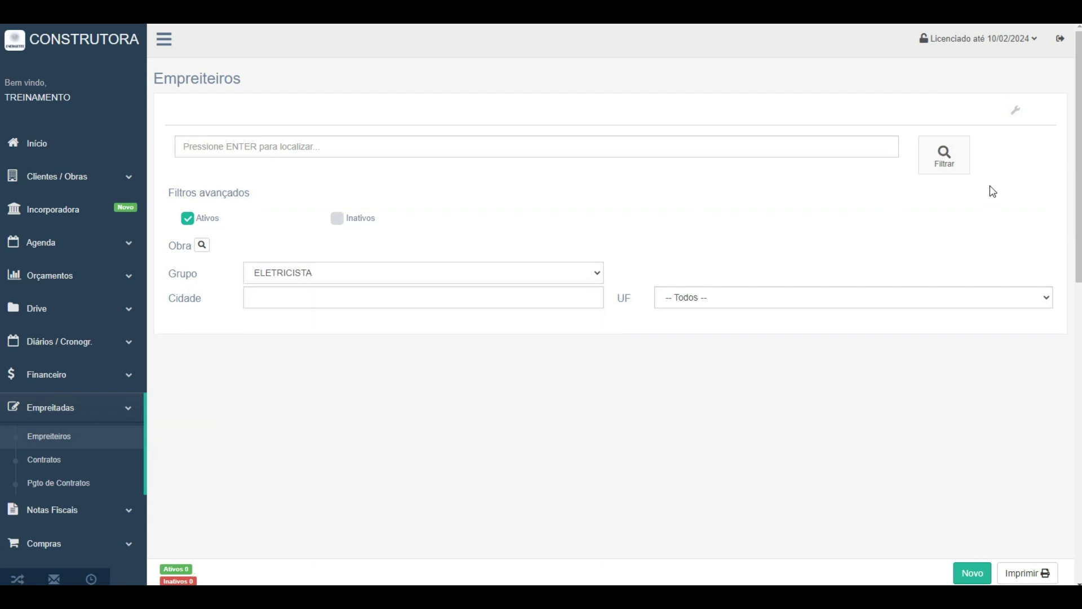
# Step: Filter the contractors by the group ENGENHEIRO, and reset the filter to all groups
pyautogui.click(474, 279)
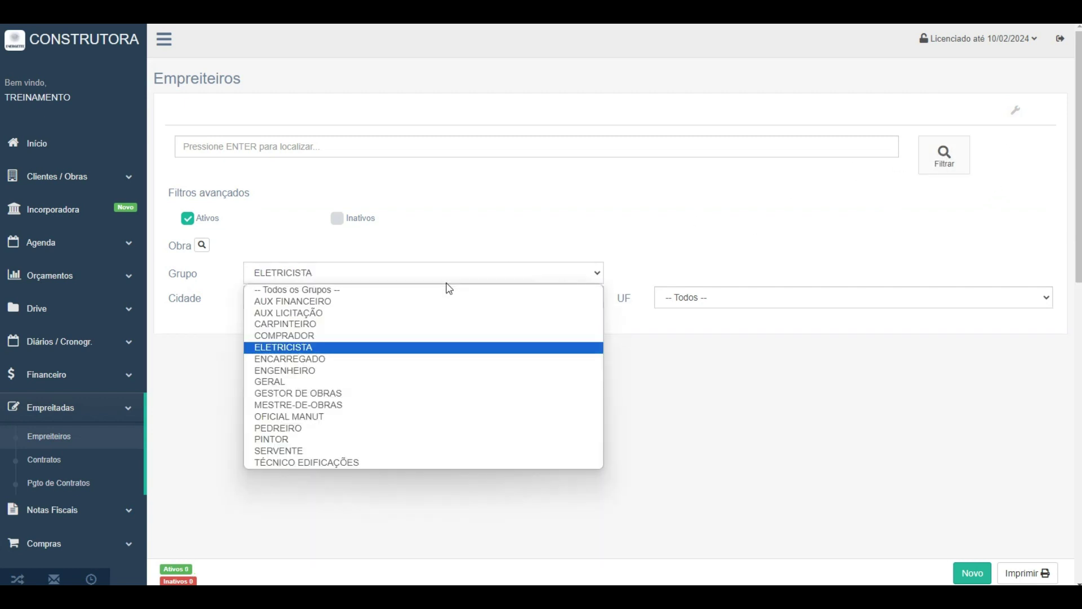
pyautogui.click(356, 369)
pyautogui.click(958, 166)
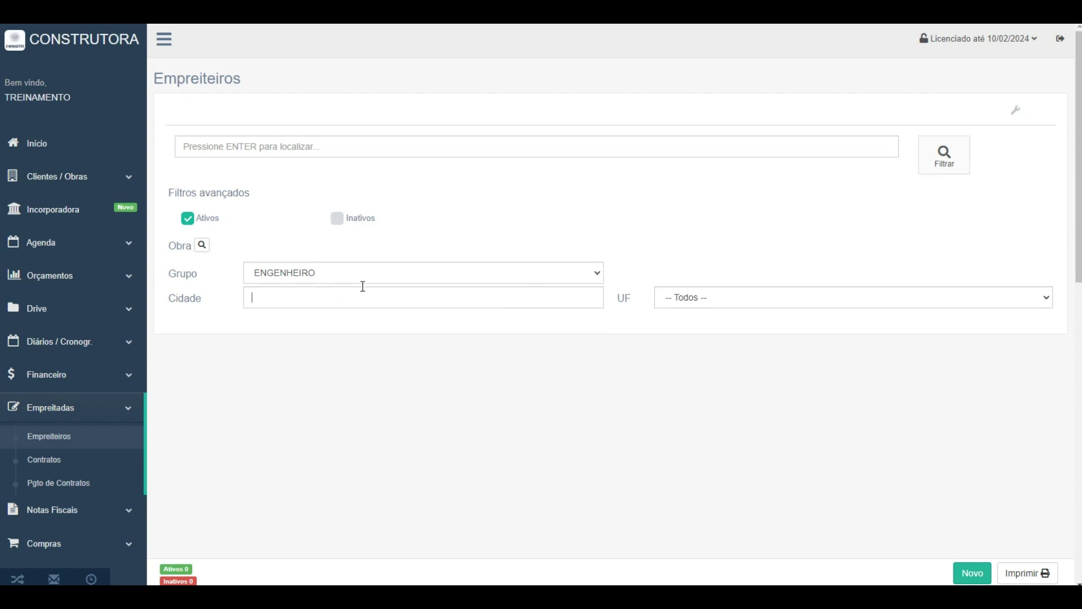
pyautogui.click(279, 282)
pyautogui.click(299, 288)
pyautogui.click(959, 158)
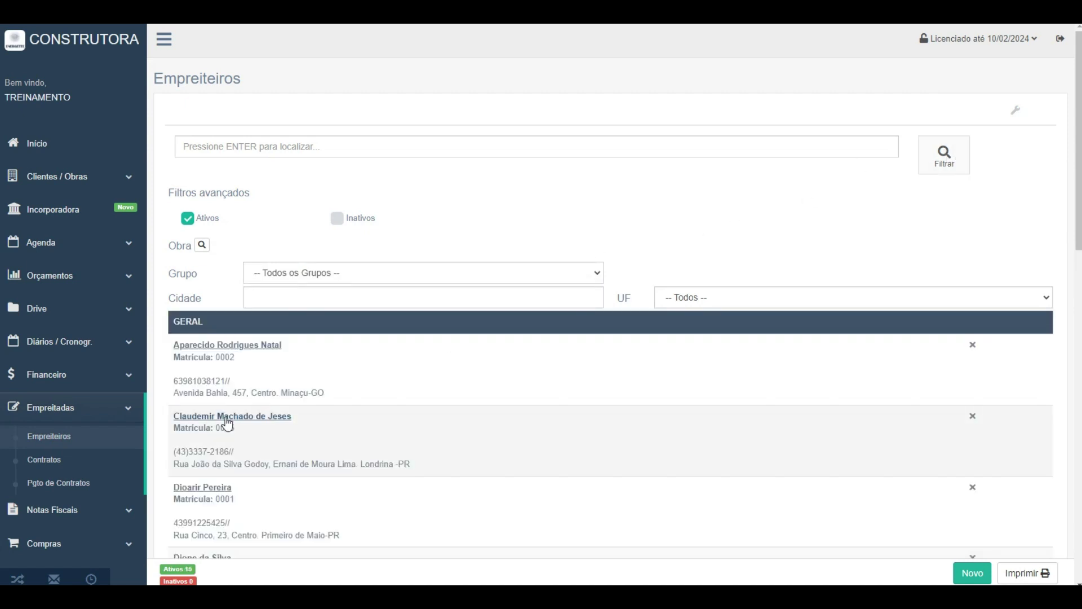
# Step: View the fourth listed contractor's registration data and return to the contractor list
pyautogui.scroll(-3, 227, 424)
pyautogui.click(208, 372)
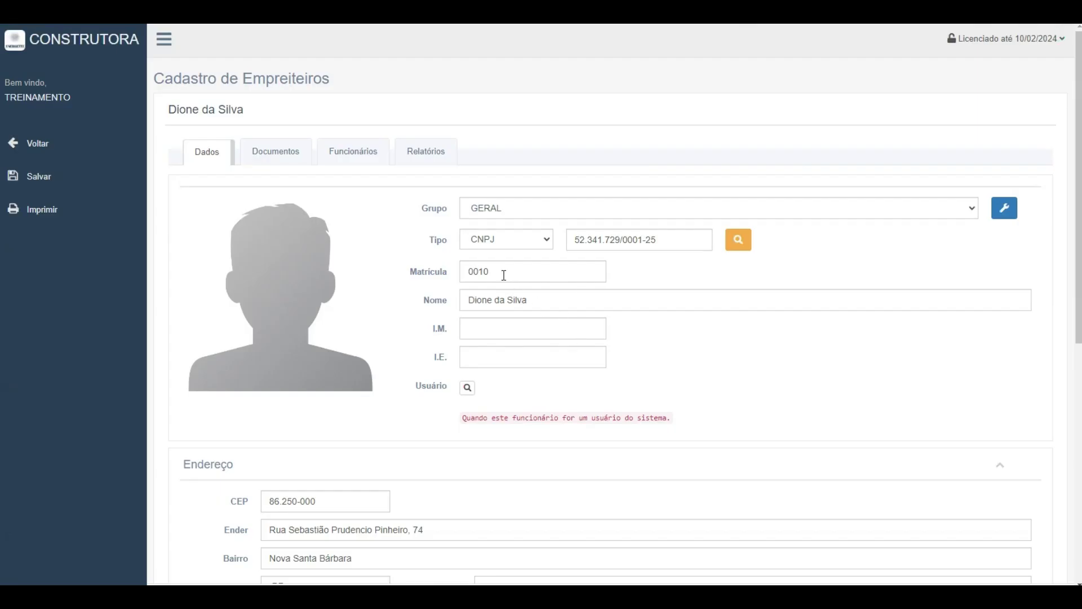
pyautogui.click(39, 146)
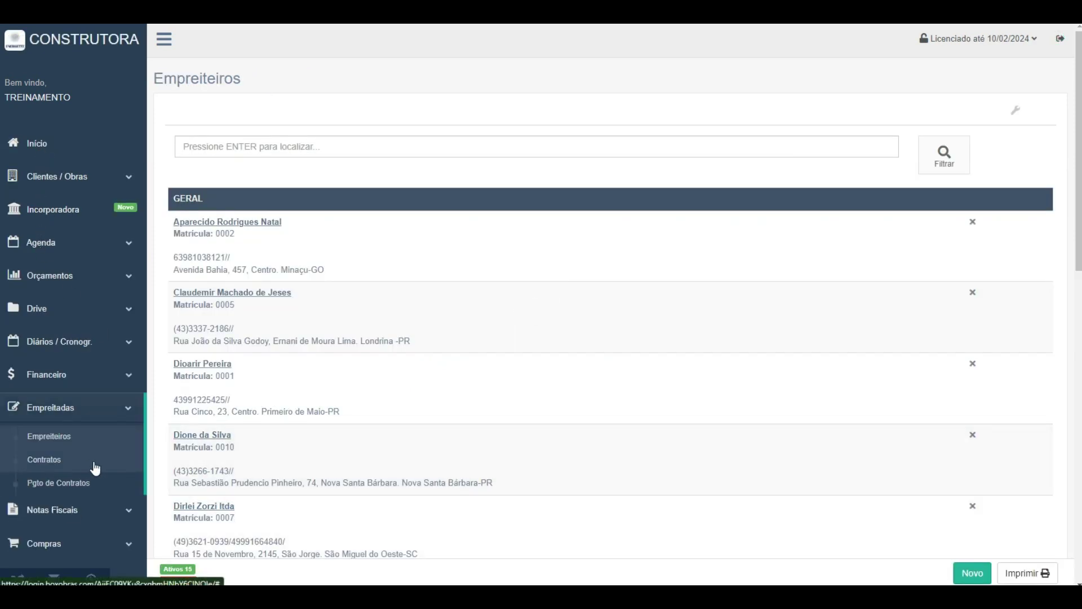
# Step: Start a new contract in the Contratos section of Empreitadas and assign the second listed contractor to it
pyautogui.click(74, 465)
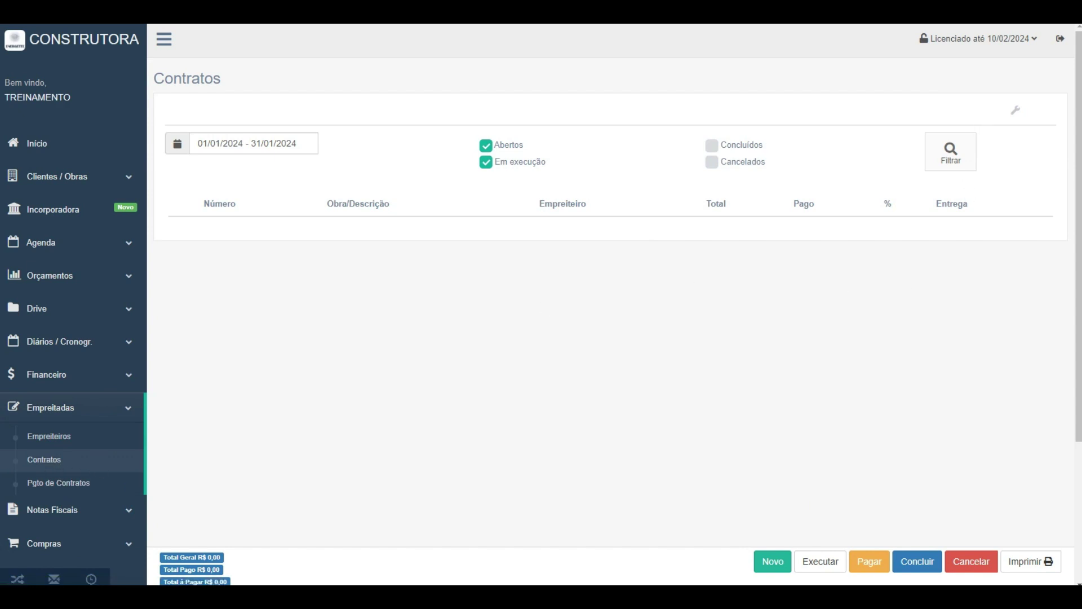
pyautogui.click(771, 564)
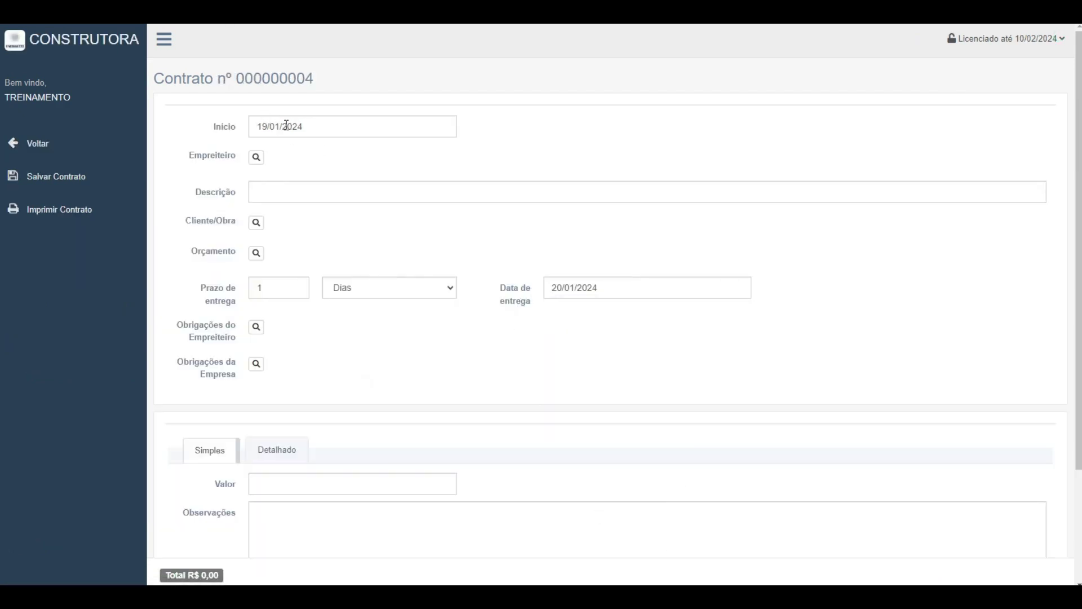
pyautogui.click(256, 159)
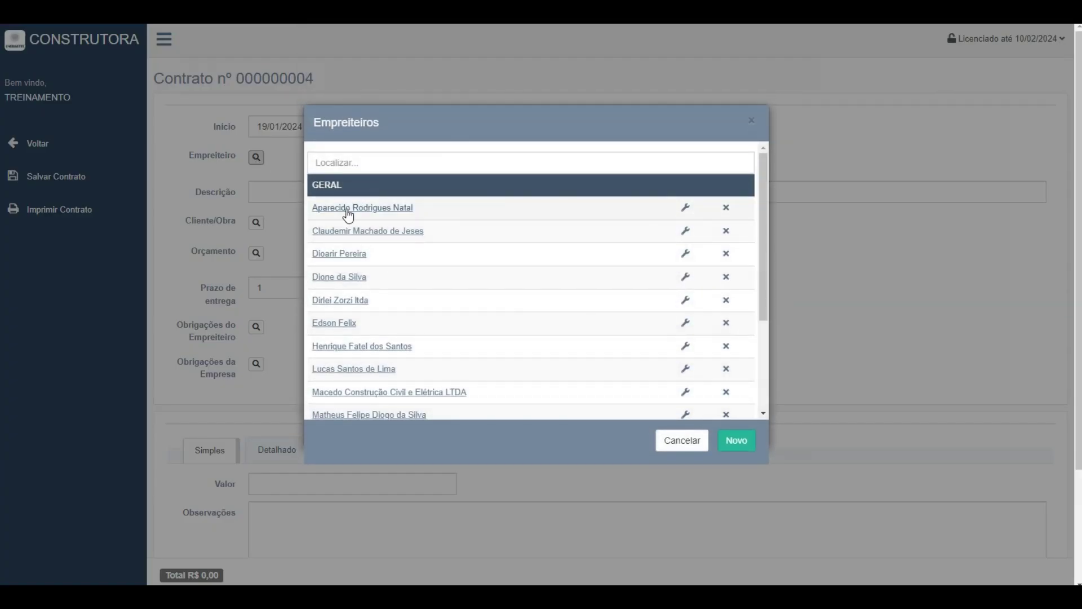
pyautogui.click(340, 233)
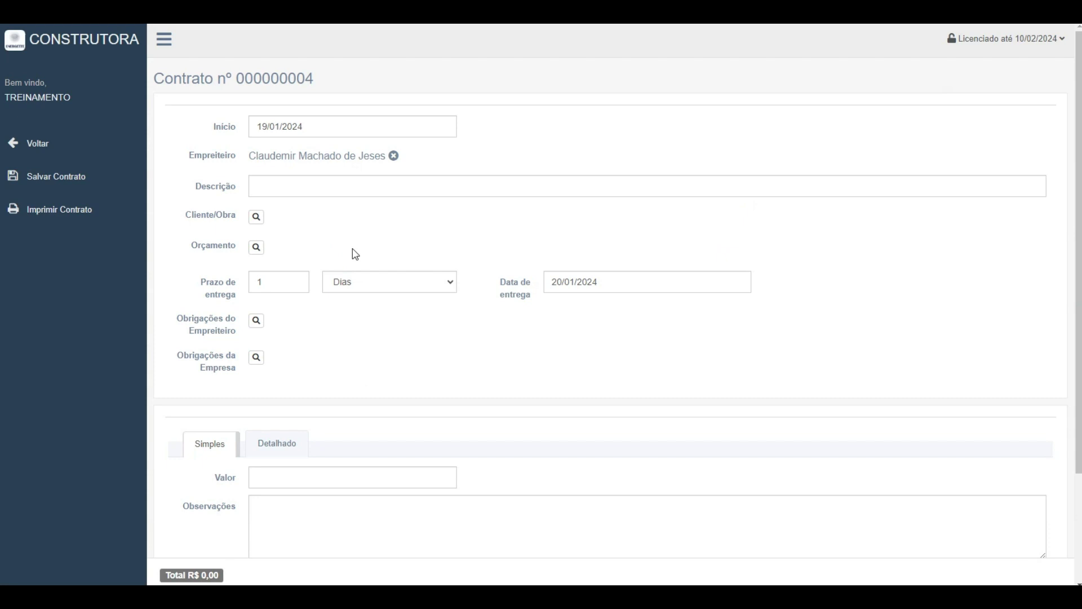
# Step: Describe the contract as "Contrato de prestação de serviço de pintura" and link it to the project DESPESAS MATRIZ
pyautogui.click(288, 194)
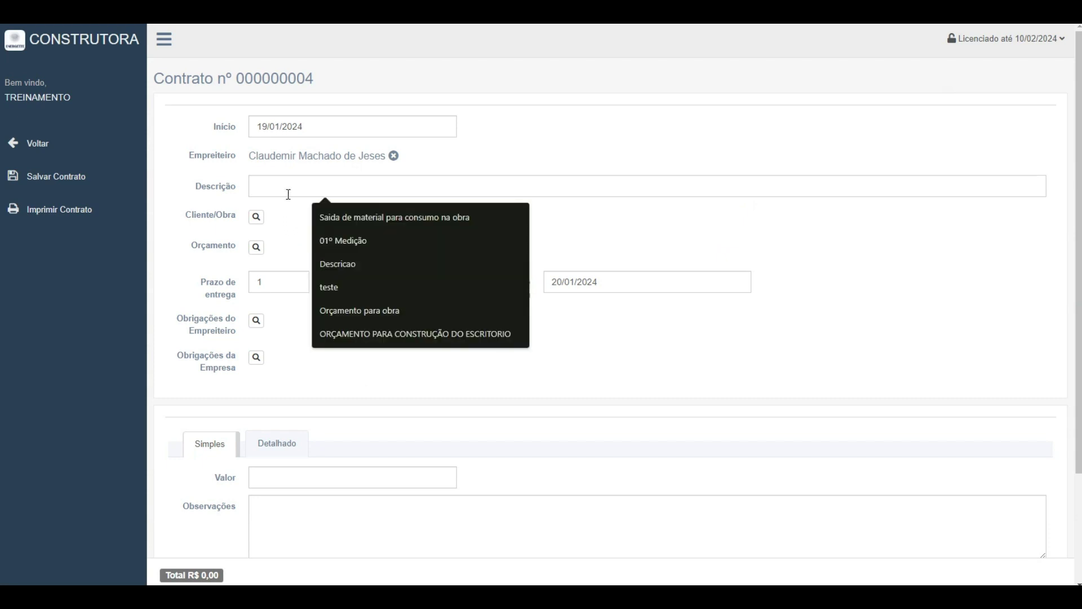
pyautogui.write('Contra')
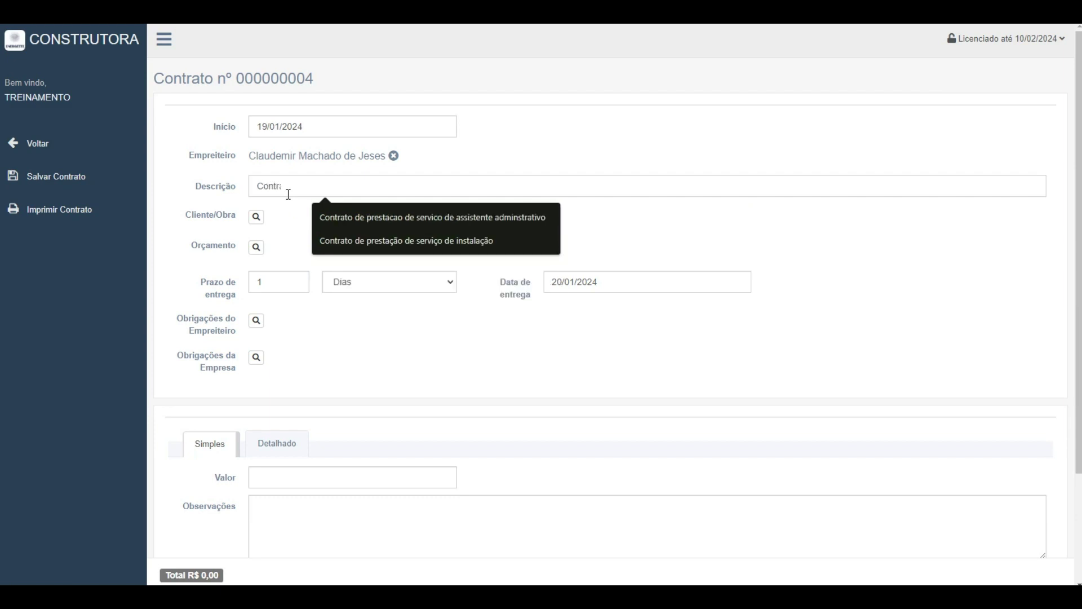
pyautogui.write('to de prestação ')
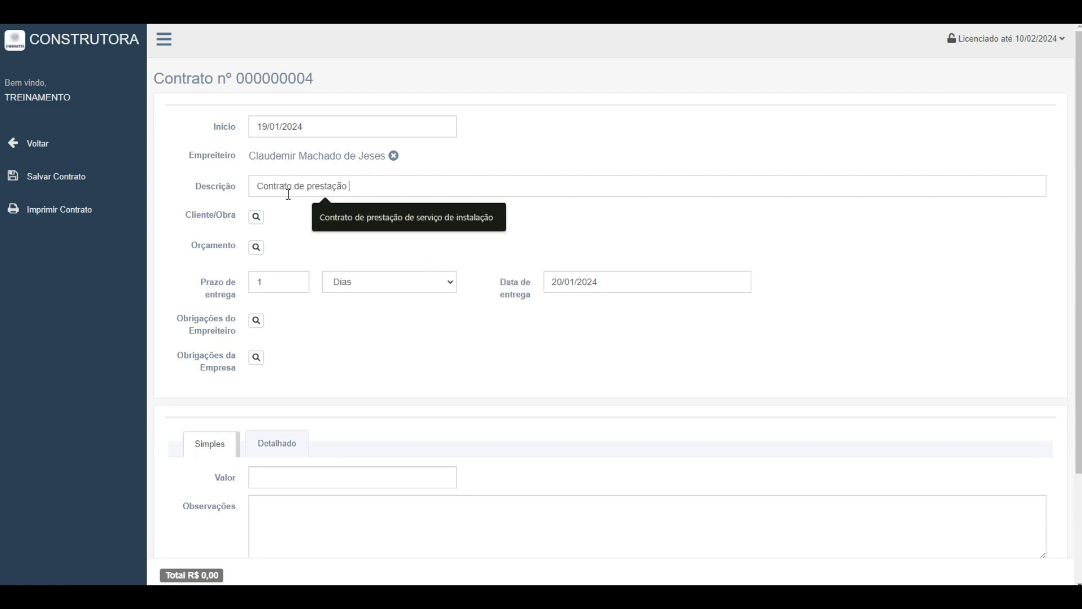
pyautogui.write('de serviço de pintura')
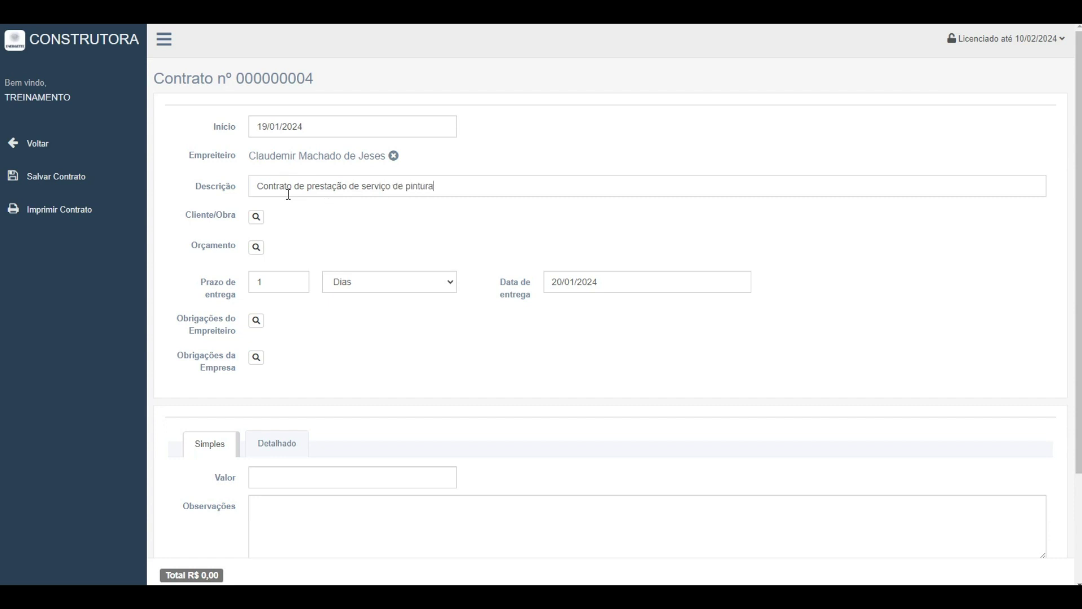
pyautogui.click(257, 216)
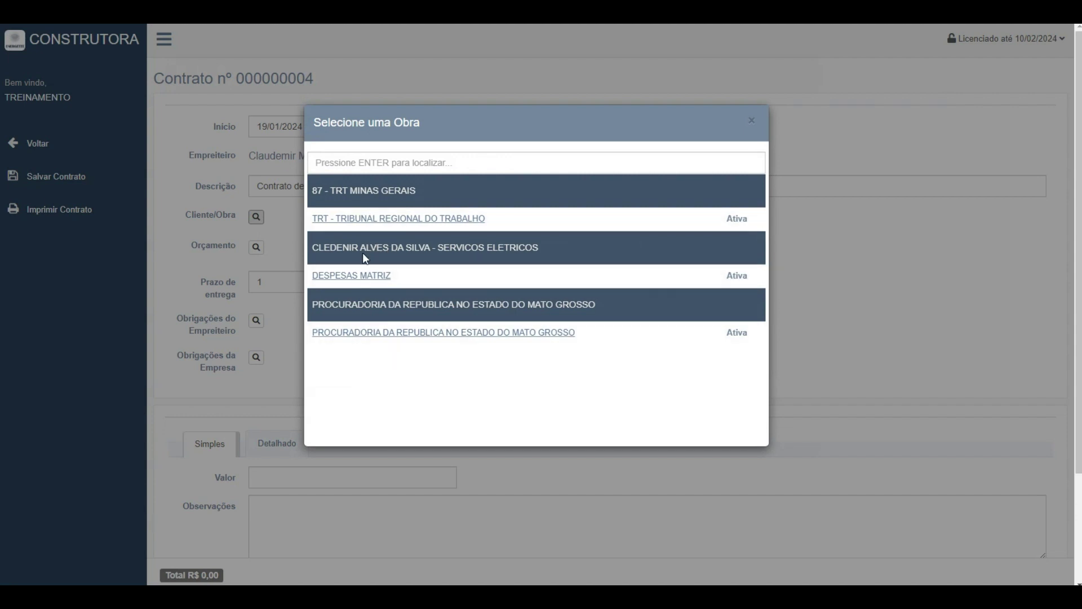
pyautogui.click(353, 276)
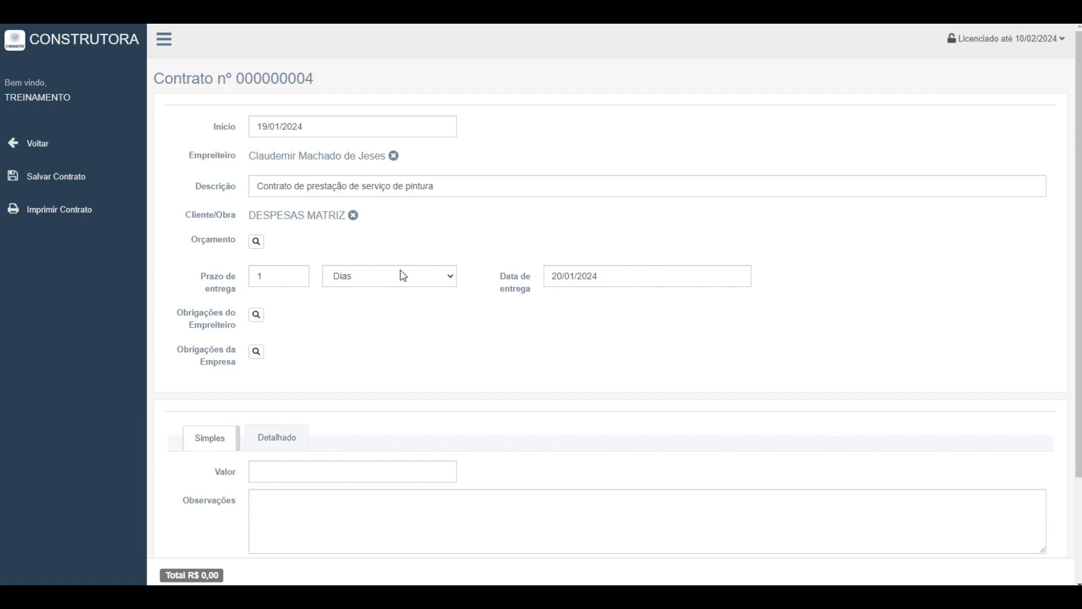
# Step: Set the contract's delivery term to 100 days
pyautogui.moveTo(253, 275); pyautogui.dragTo(271, 273)
pyautogui.write('100')
pyautogui.click(490, 354)
# Step: Set the contract's delivery term to 24 months
pyautogui.doubleClick(255, 278)
pyautogui.press('BackSpace')
pyautogui.click(411, 283)
pyautogui.click(377, 311)
pyautogui.click(259, 270)
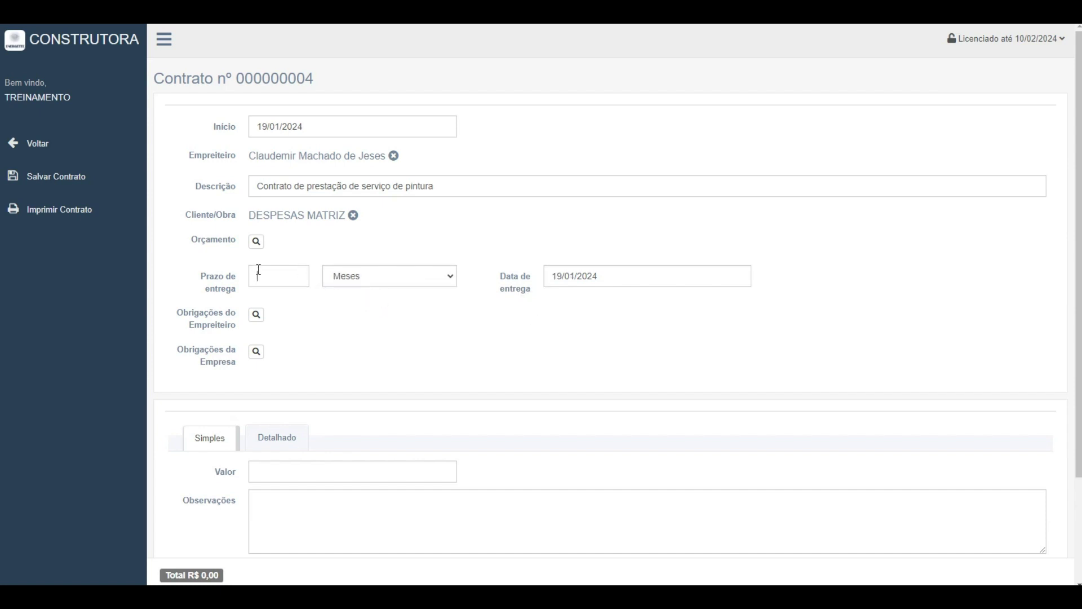
pyautogui.click(338, 330)
# Step: Examine the available obligations for the contractor and for the company, closing both lists without choosing any
pyautogui.scroll(-2, 290, 454)
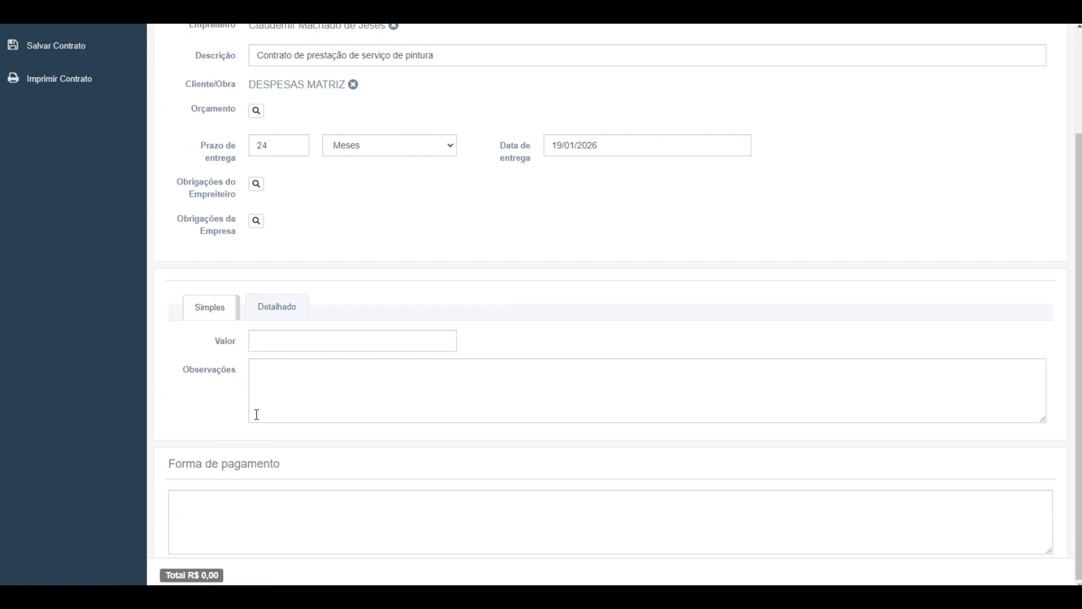
pyautogui.click(258, 184)
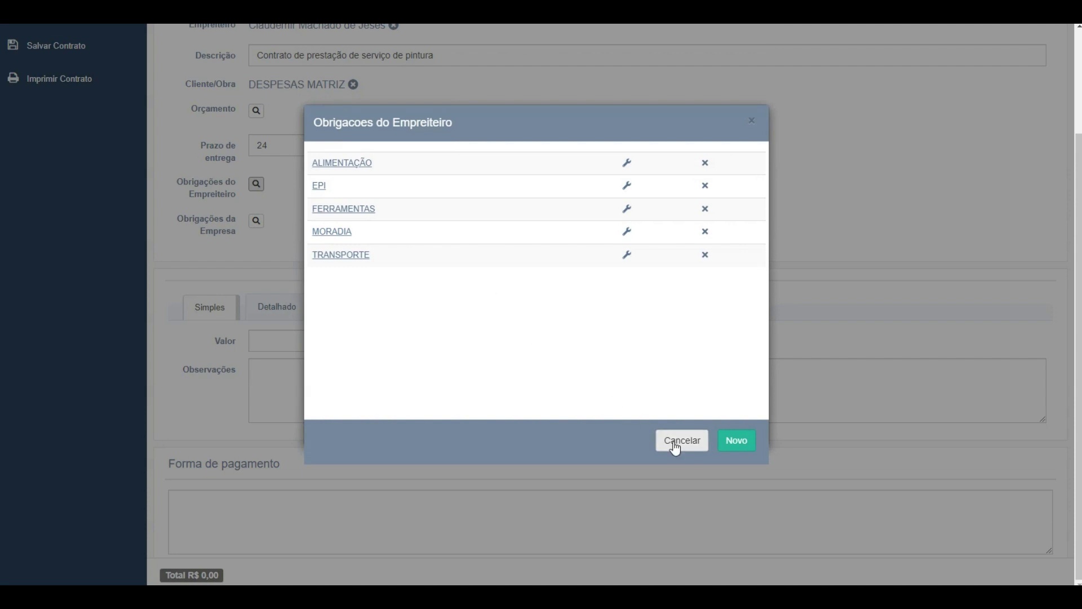
pyautogui.click(694, 442)
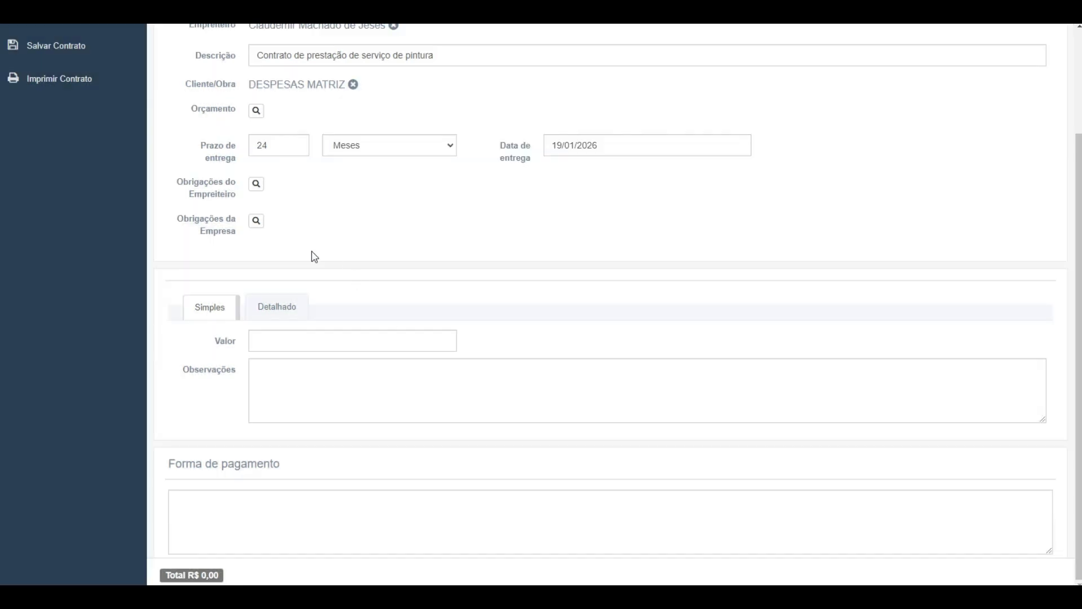
pyautogui.click(254, 223)
pyautogui.click(685, 442)
pyautogui.click(255, 221)
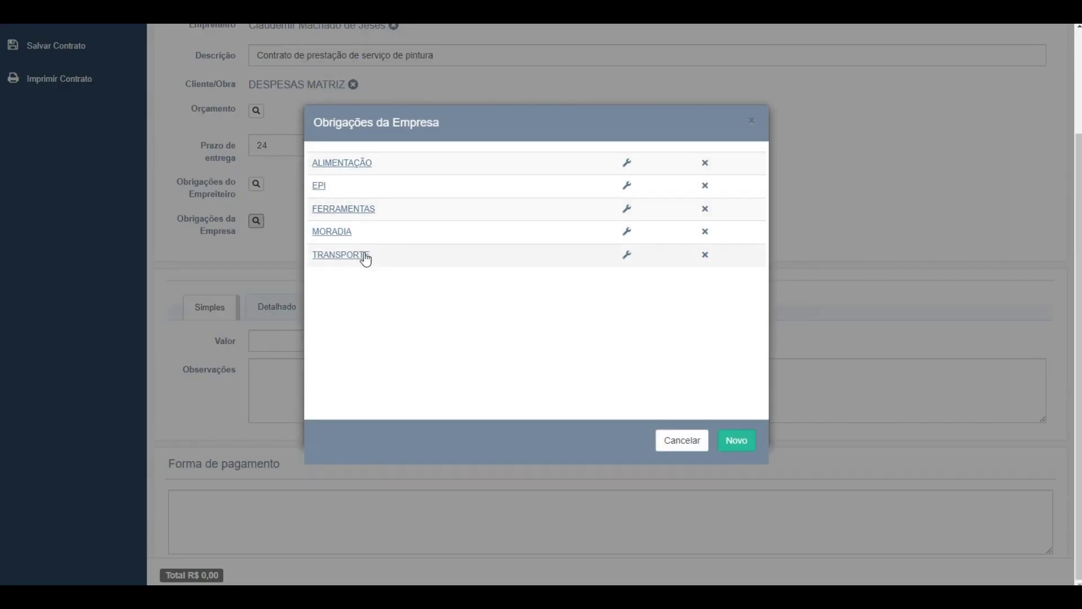
pyautogui.click(696, 445)
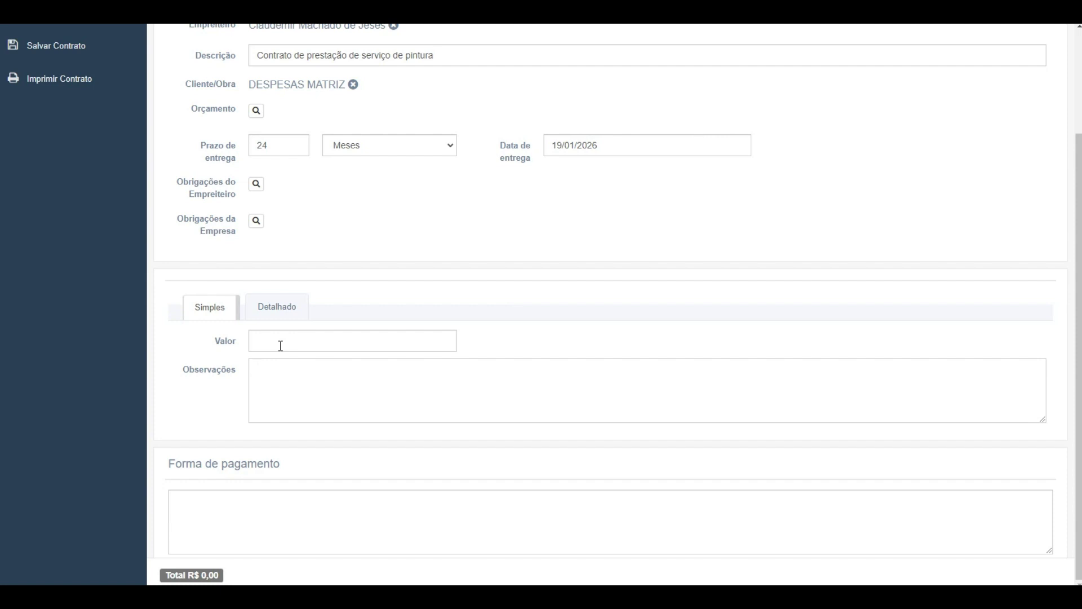
# Step: Switch the contract value to the detailed mode, start adding a service, and review the available price tables
pyautogui.click(277, 305)
pyautogui.click(334, 348)
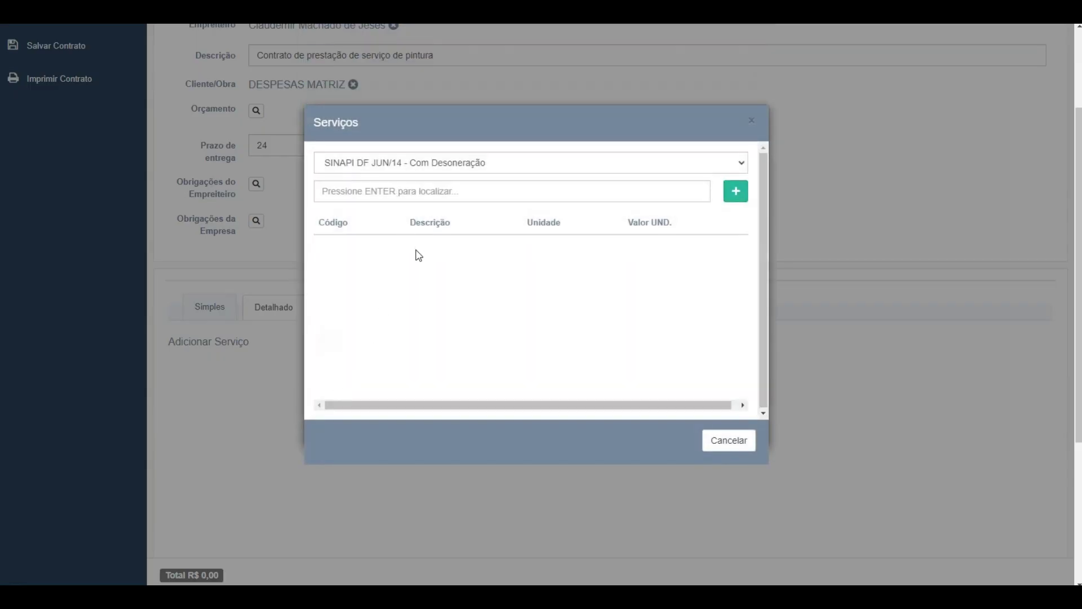
pyautogui.click(390, 163)
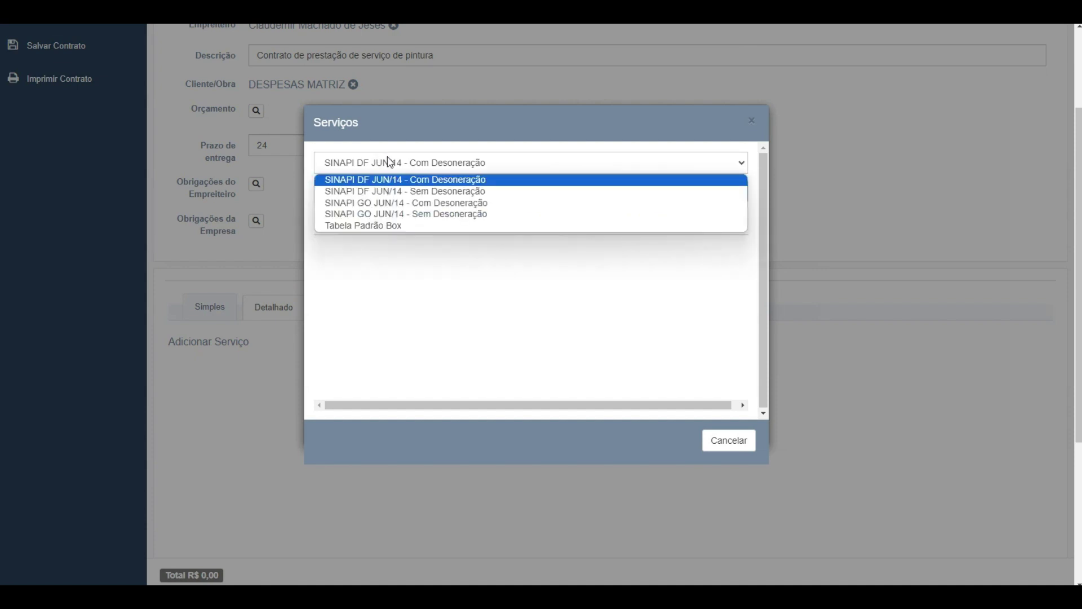
pyautogui.click(390, 162)
pyautogui.click(390, 163)
pyautogui.click(390, 162)
# Step: Search the SINAPI DF JUN/14 - Com Desoneração services for "pintura" and add the eucalyptus-fibre door service 73934/001 to the contract
pyautogui.click(361, 191)
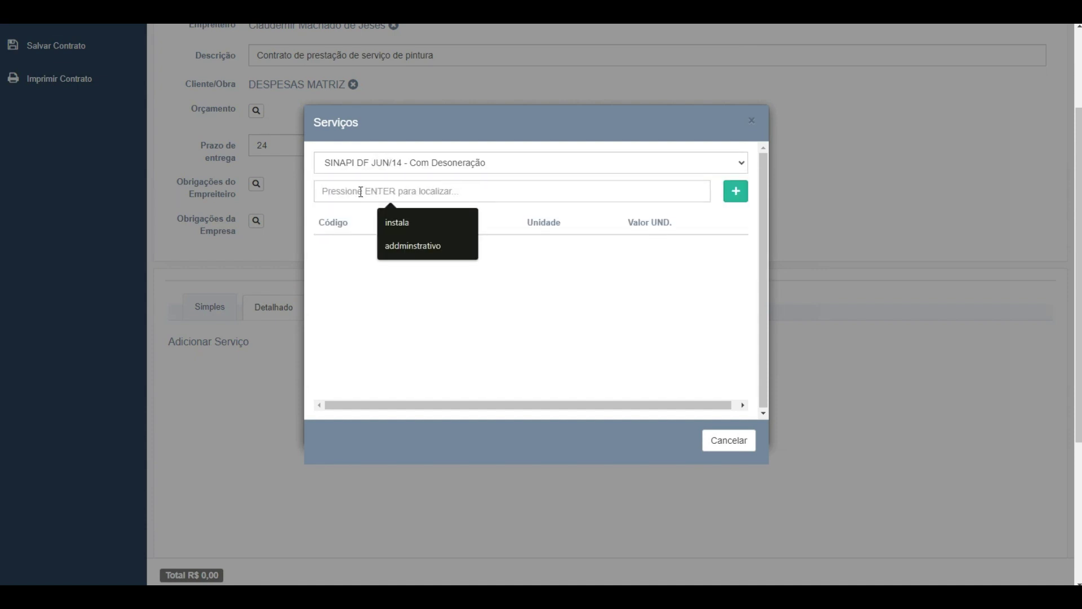
pyautogui.write('pintura')
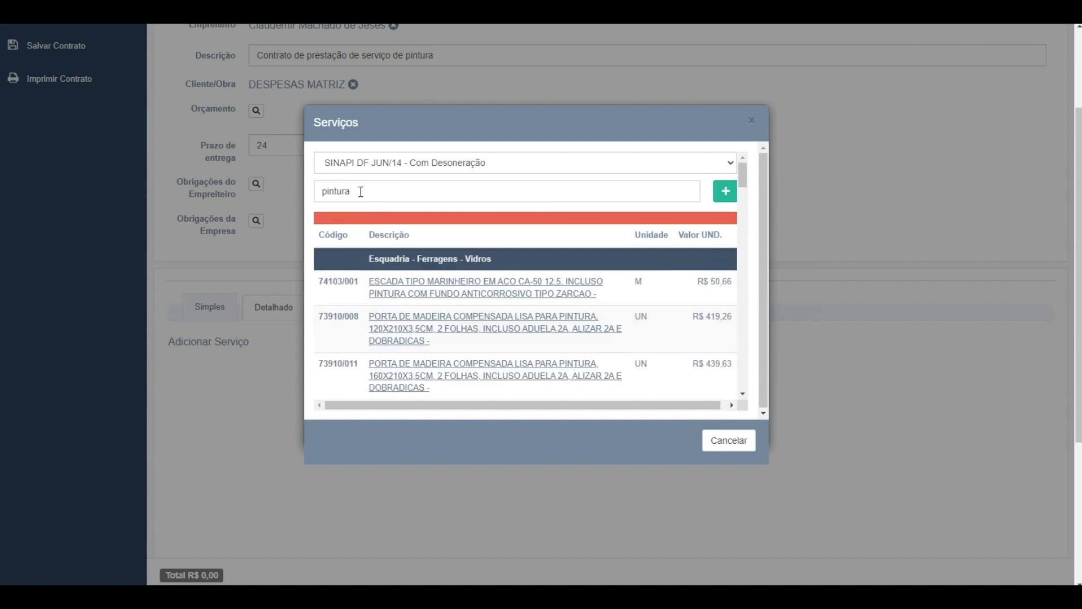
pyautogui.scroll(-3, 379, 326)
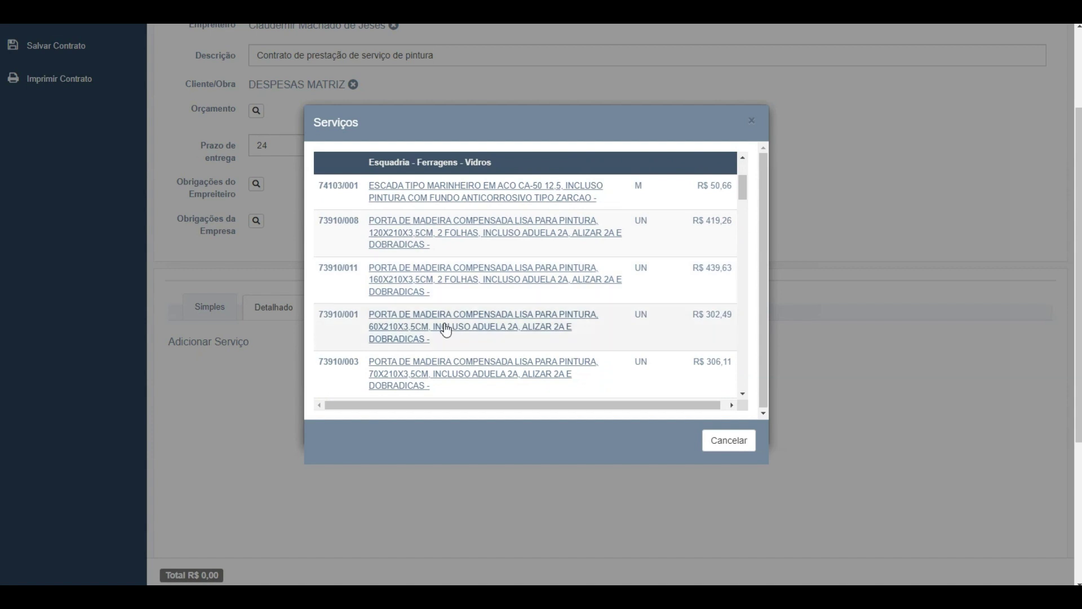
pyautogui.scroll(-5, 449, 329)
pyautogui.click(416, 284)
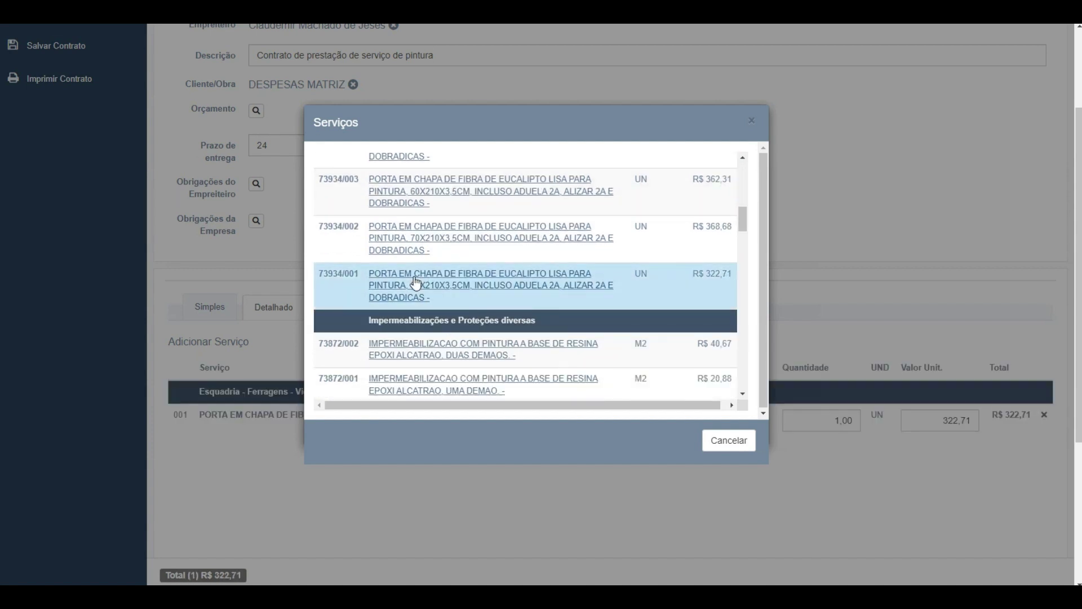
# Step: Examine the form for registering a new service in the price table and close it without saving
pyautogui.scroll(10, 505, 346)
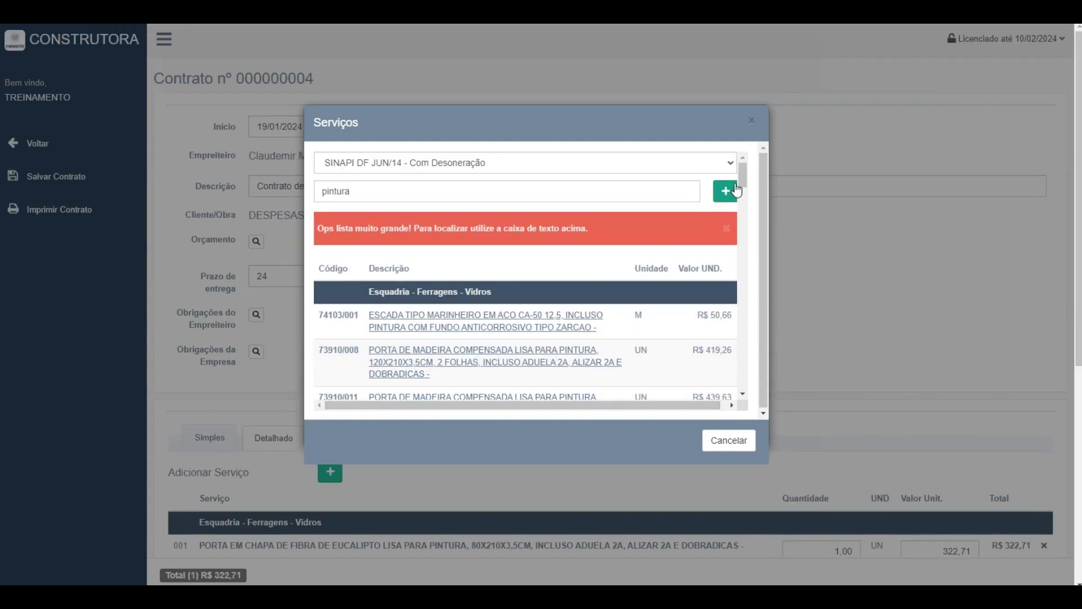
pyautogui.click(727, 191)
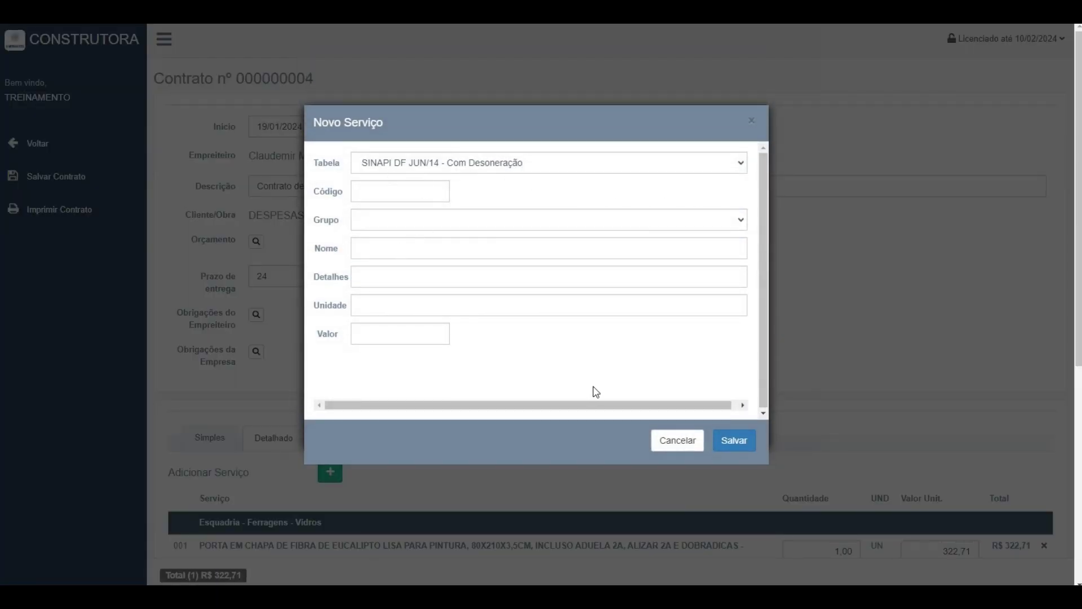
pyautogui.click(679, 443)
pyautogui.scroll(-4, 636, 525)
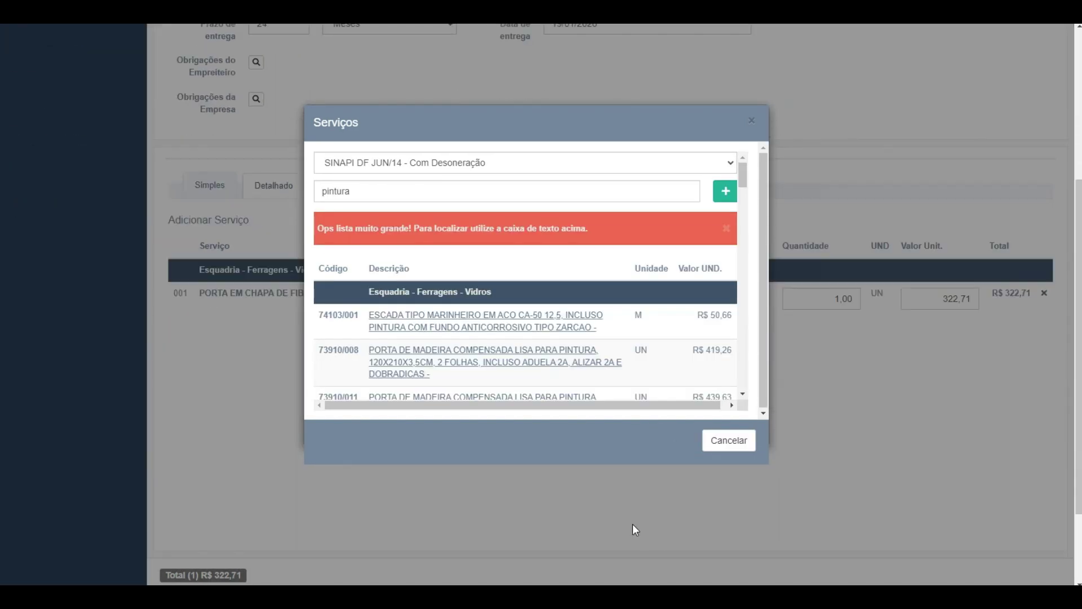
pyautogui.scroll(3, 537, 485)
# Step: Add waterproofing service 73872/002 and painting services 88489 and 88424 to the contract, and close the service list
pyautogui.scroll(-5, 338, 338)
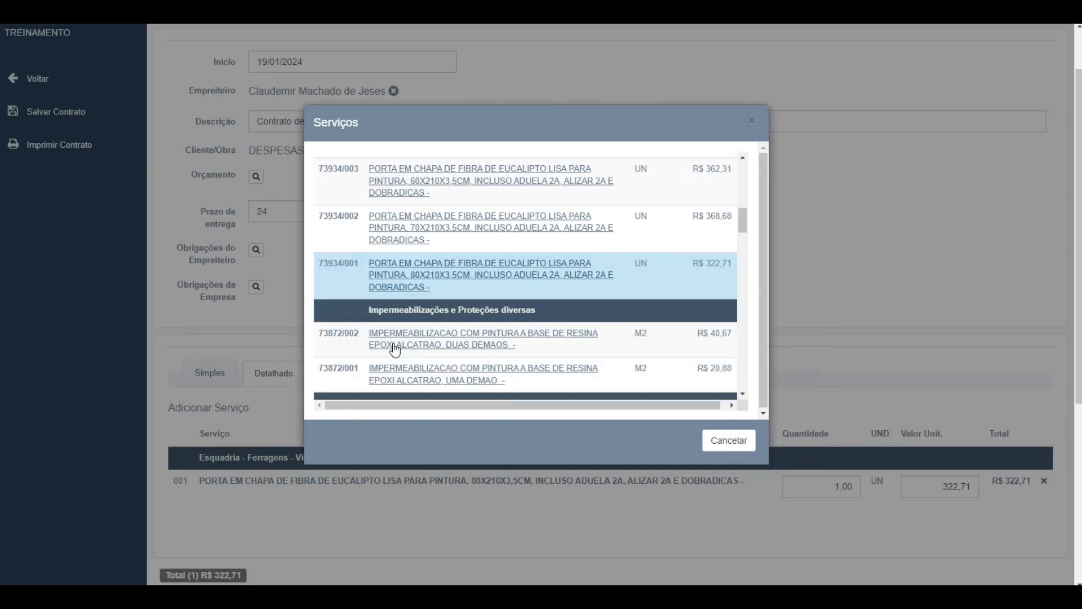
pyautogui.click(398, 287)
pyautogui.scroll(-3, 406, 316)
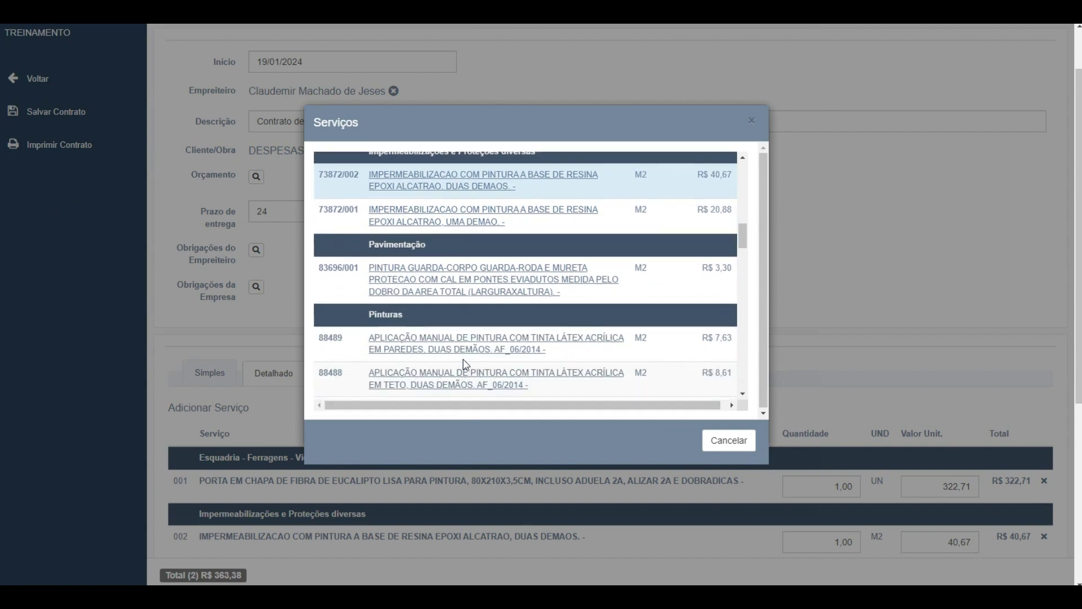
pyautogui.click(411, 323)
pyautogui.scroll(-6, 411, 324)
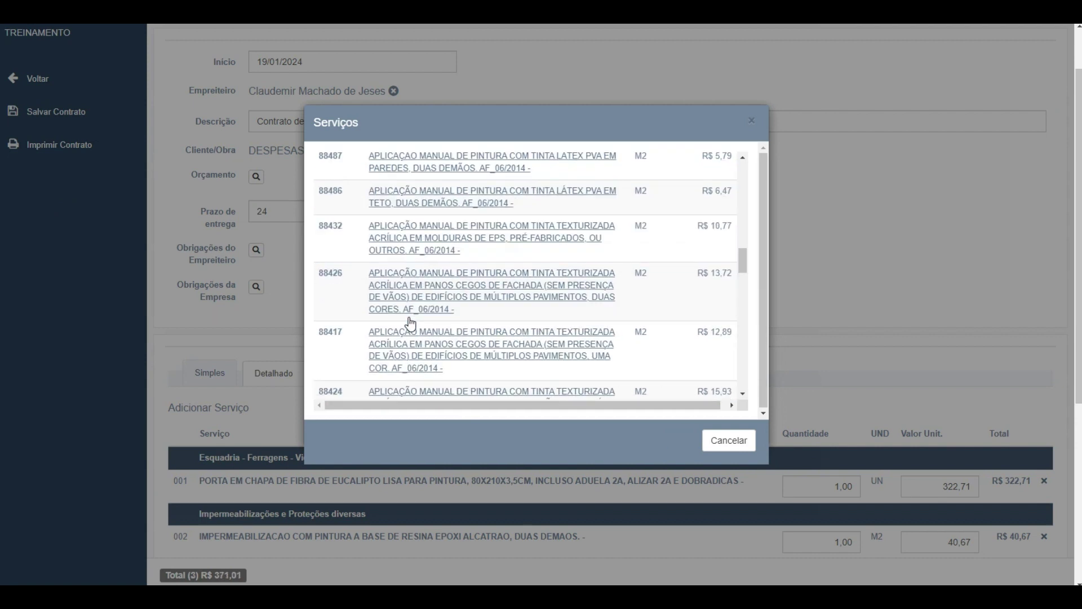
pyautogui.click(430, 253)
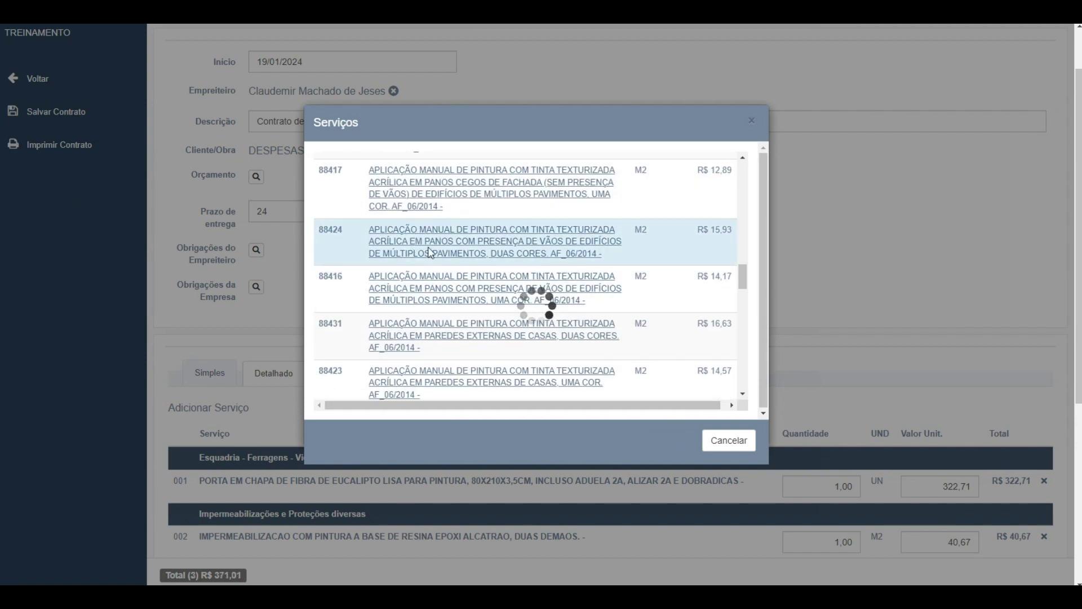
pyautogui.click(732, 441)
# Step: Set the quantity of the eucalyptus-fibre door service to 50,00
pyautogui.scroll(-5, 599, 438)
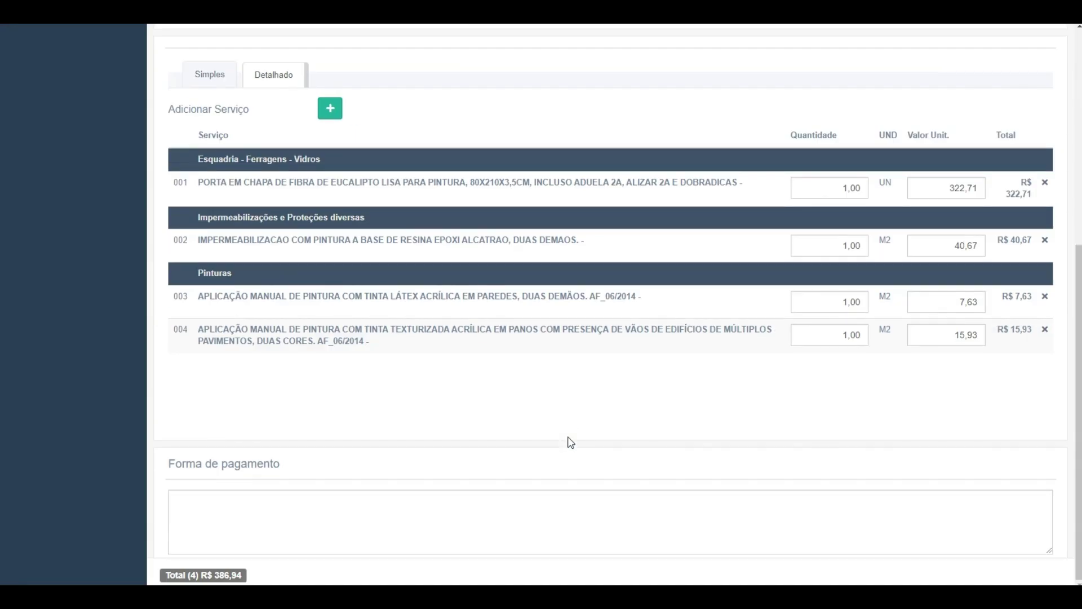
pyautogui.scroll(1, 570, 440)
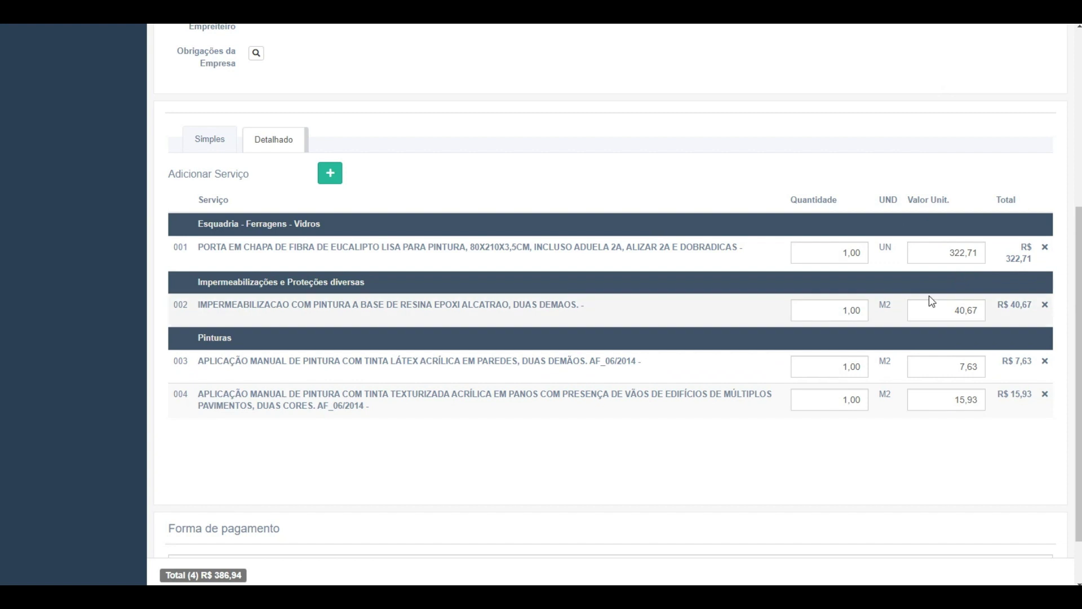
pyautogui.moveTo(808, 252); pyautogui.dragTo(882, 264)
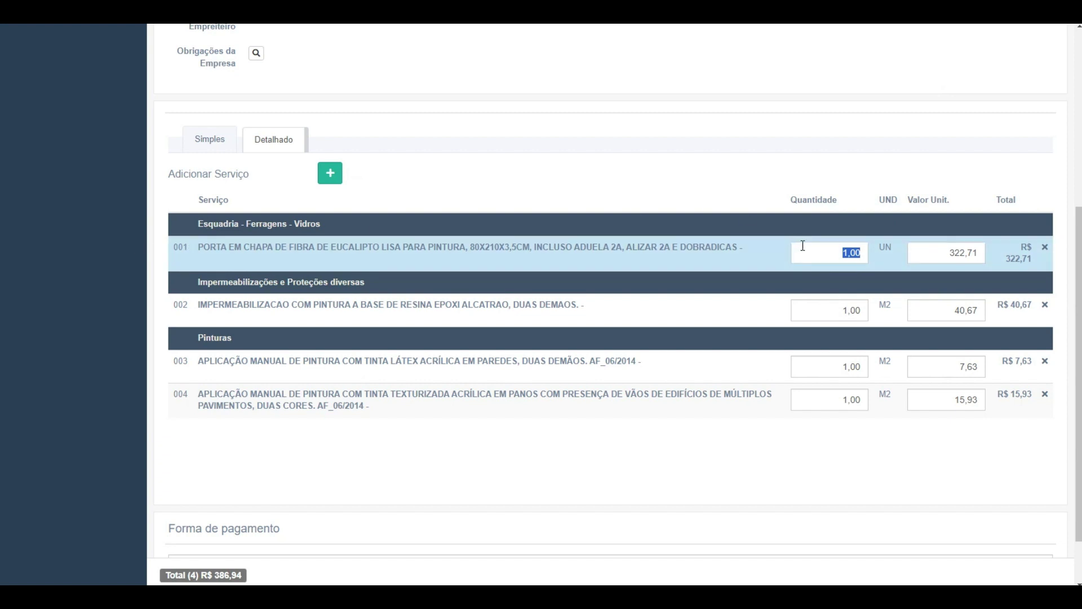
pyautogui.press('BackSpace')
pyautogui.write('0,050')
pyautogui.click(839, 188)
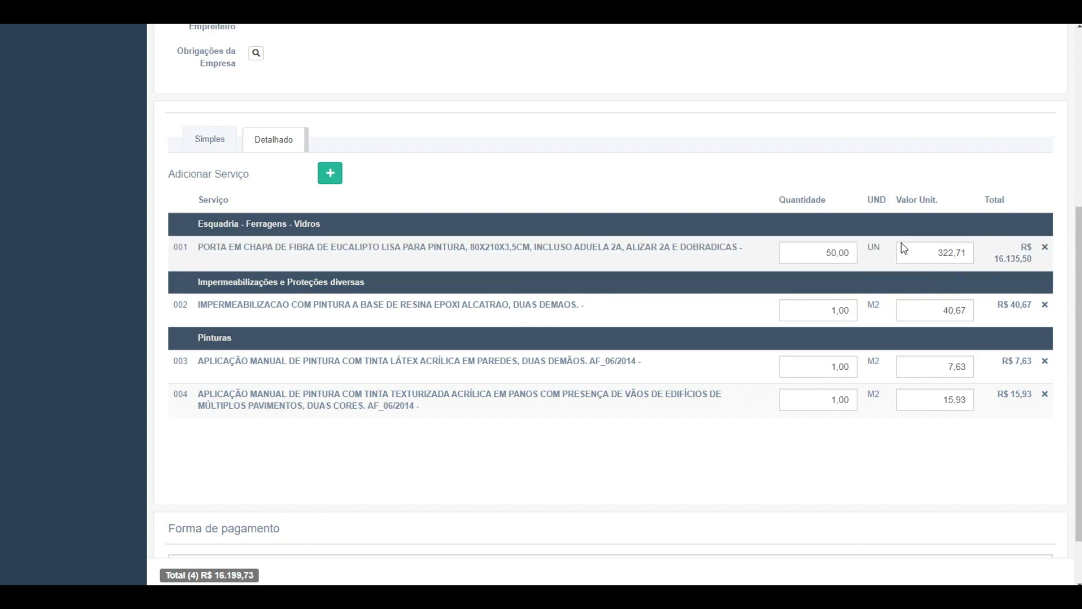
pyautogui.moveTo(994, 260); pyautogui.dragTo(1017, 258)
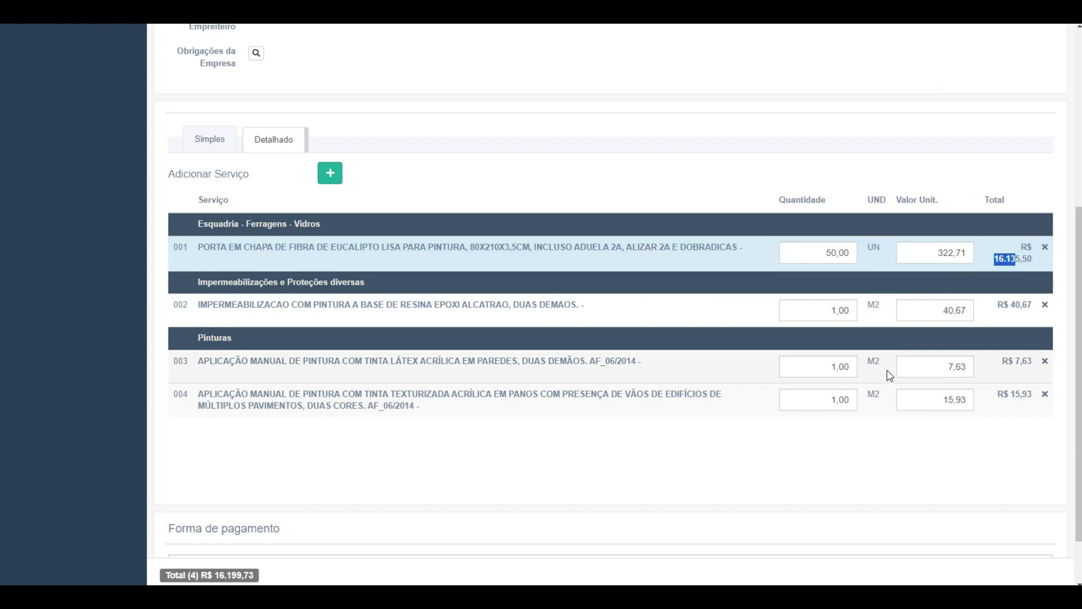
# Step: Set the quantity of the epoxy waterproofing service to 10,00 and of the acrylic latex wall painting to 25,00
pyautogui.click(810, 311)
pyautogui.doubleClick(810, 312)
pyautogui.press('BackSpace')
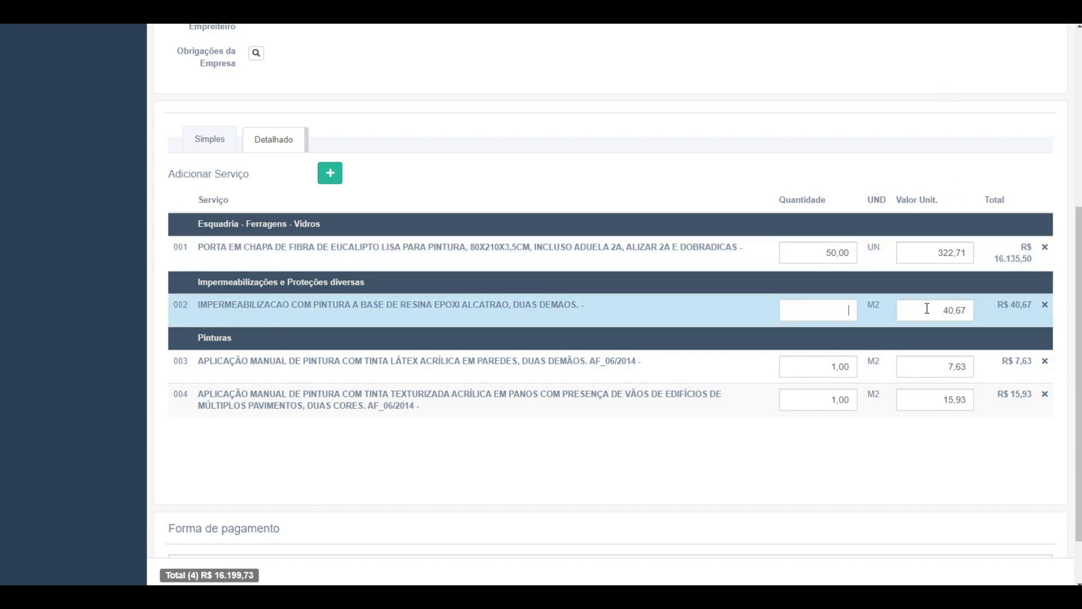
pyautogui.write('10000')
pyautogui.click(901, 460)
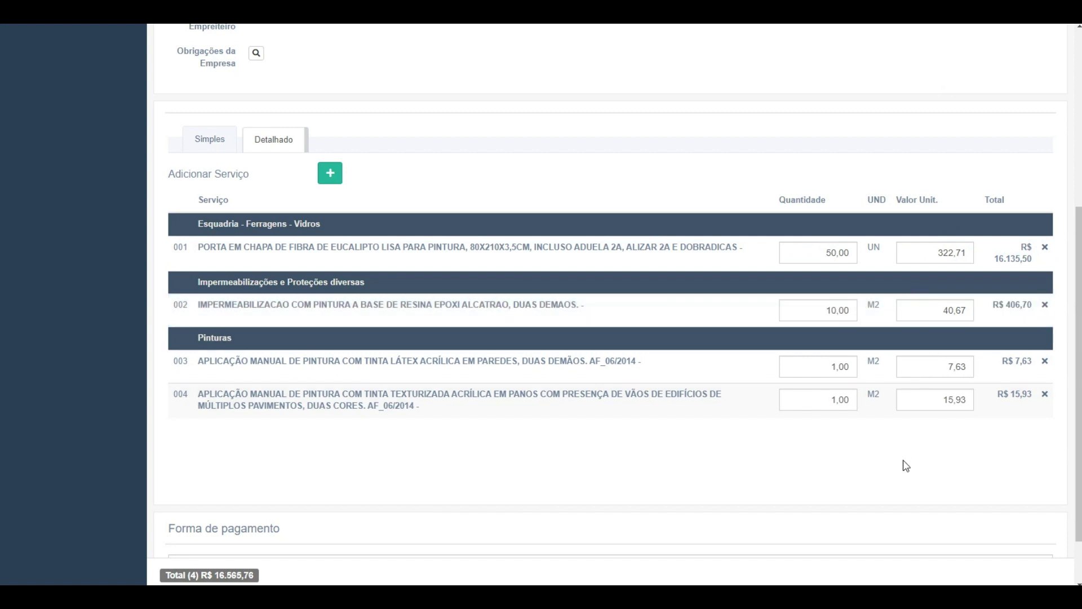
pyautogui.click(827, 367)
pyautogui.press('BackSpace')
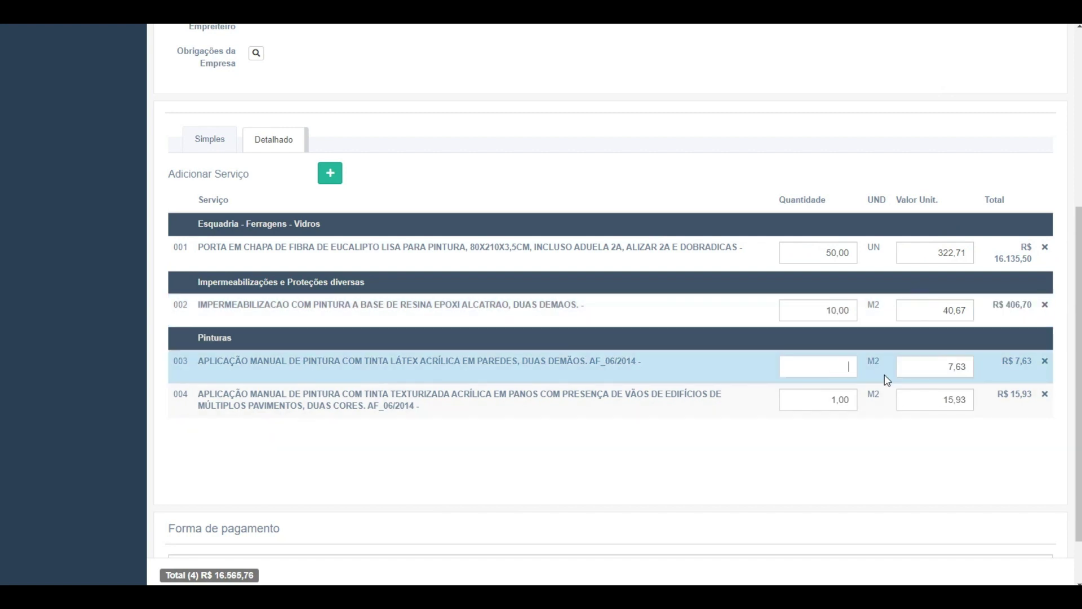
pyautogui.write('25000')
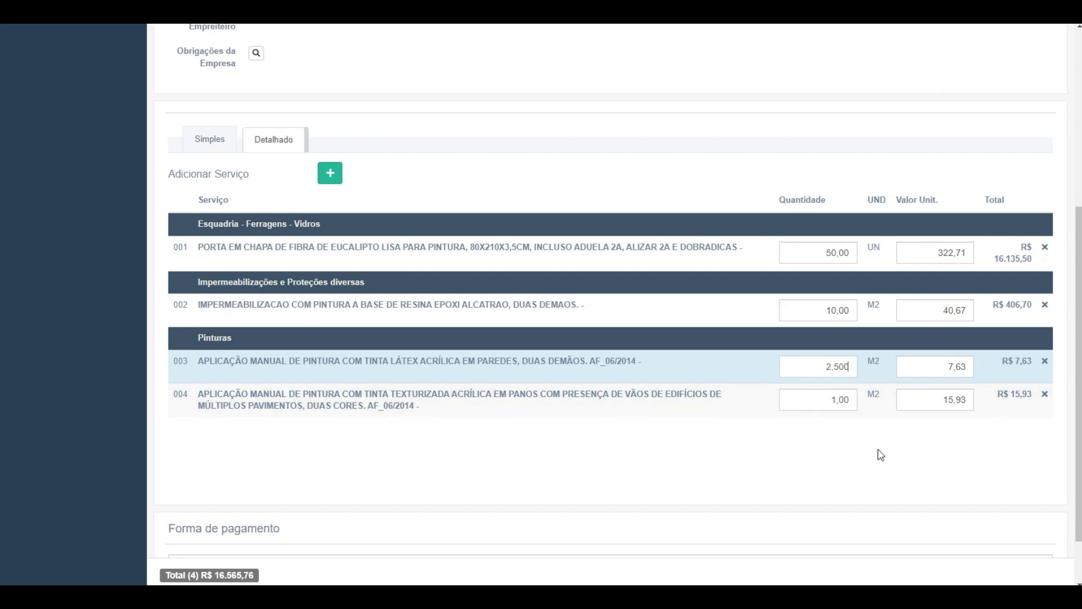
pyautogui.click(879, 453)
# Step: Set the quantity of the two-colour textured acrylic painting service to 15,00
pyautogui.click(851, 396)
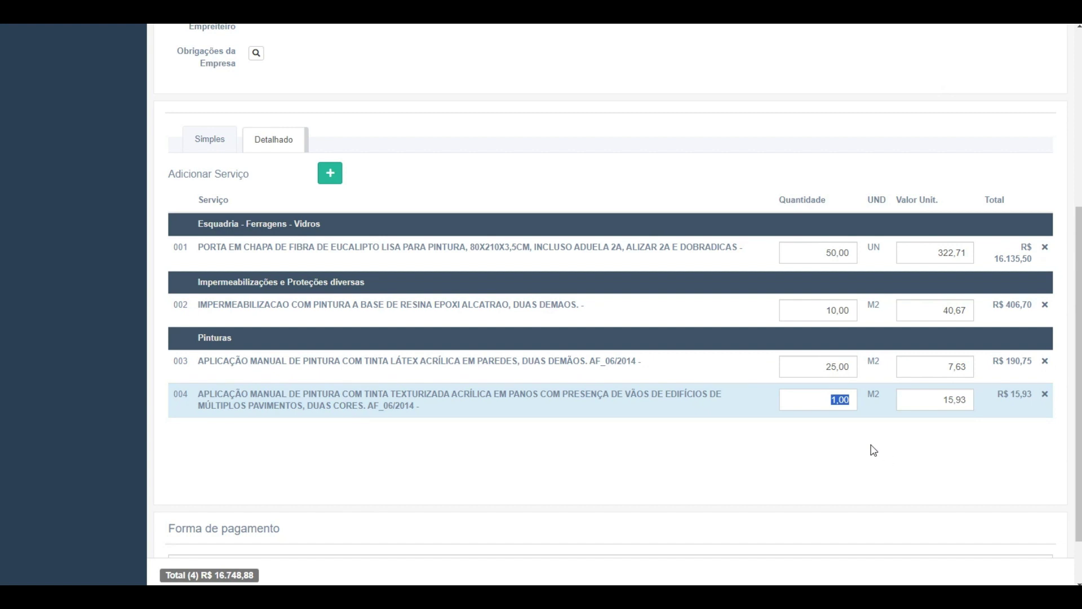
pyautogui.write('10015')
pyautogui.press('BackSpace')
pyautogui.press('BackSpace')
pyautogui.press('BackSpace')
pyautogui.press('BackSpace')
pyautogui.press('BackSpace')
pyautogui.press('BackSpace')
pyautogui.write('15000')
pyautogui.click(881, 440)
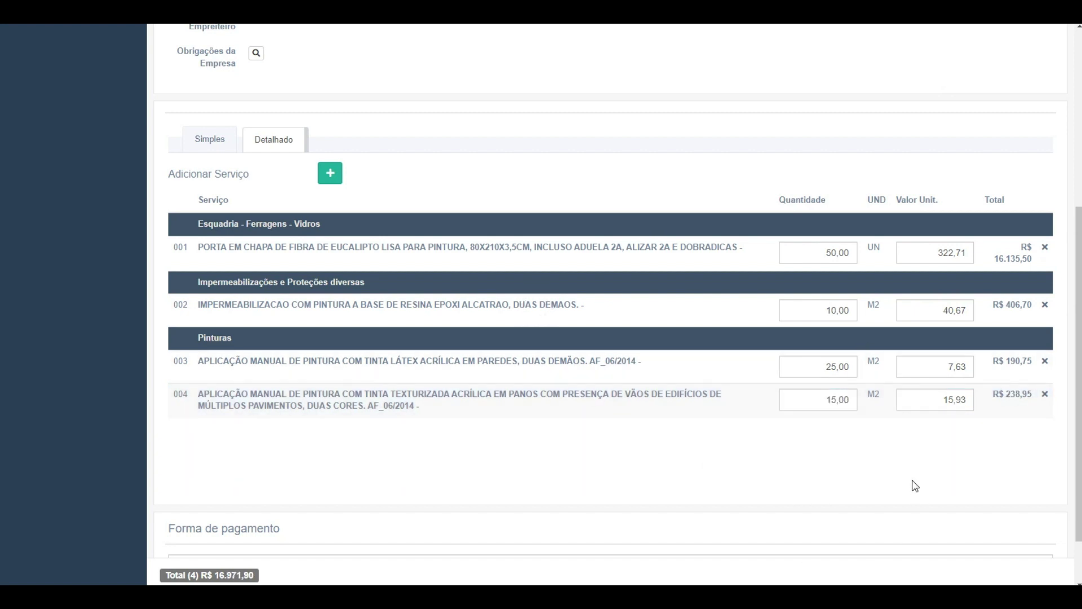
# Step: Review the contract through to its payment terms, save it, and choose to add another contract
pyautogui.scroll(-1, 330, 553)
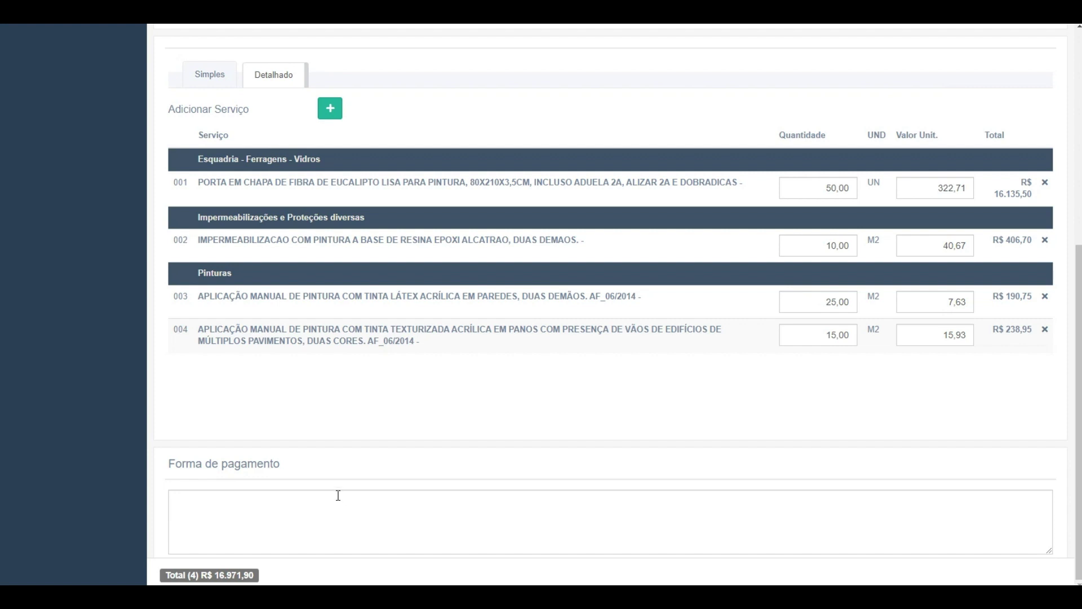
pyautogui.scroll(3, 329, 473)
pyautogui.scroll(3, 286, 353)
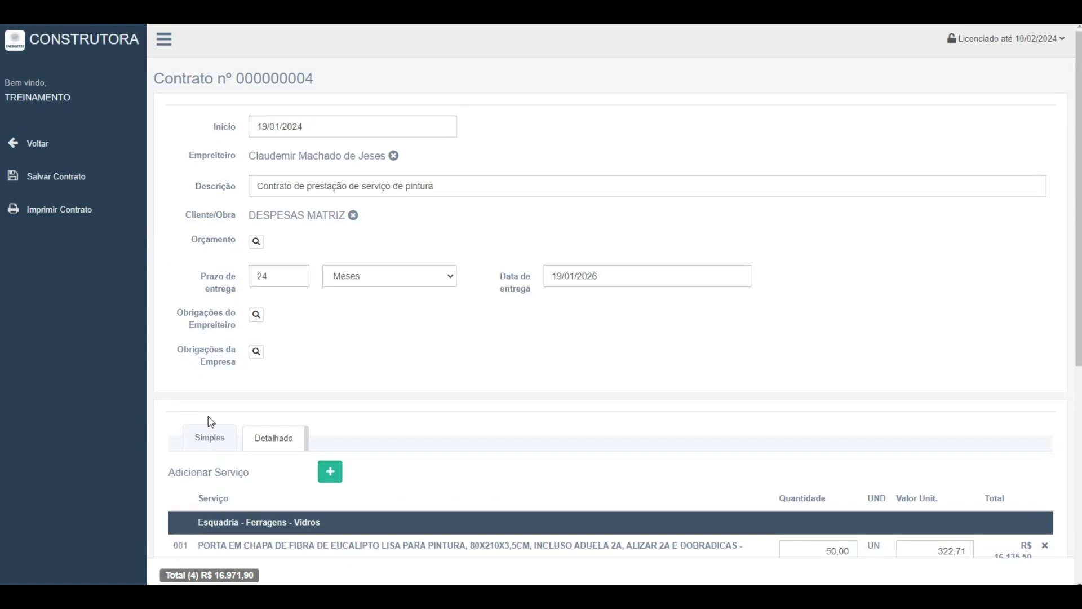
pyautogui.scroll(-6, 253, 398)
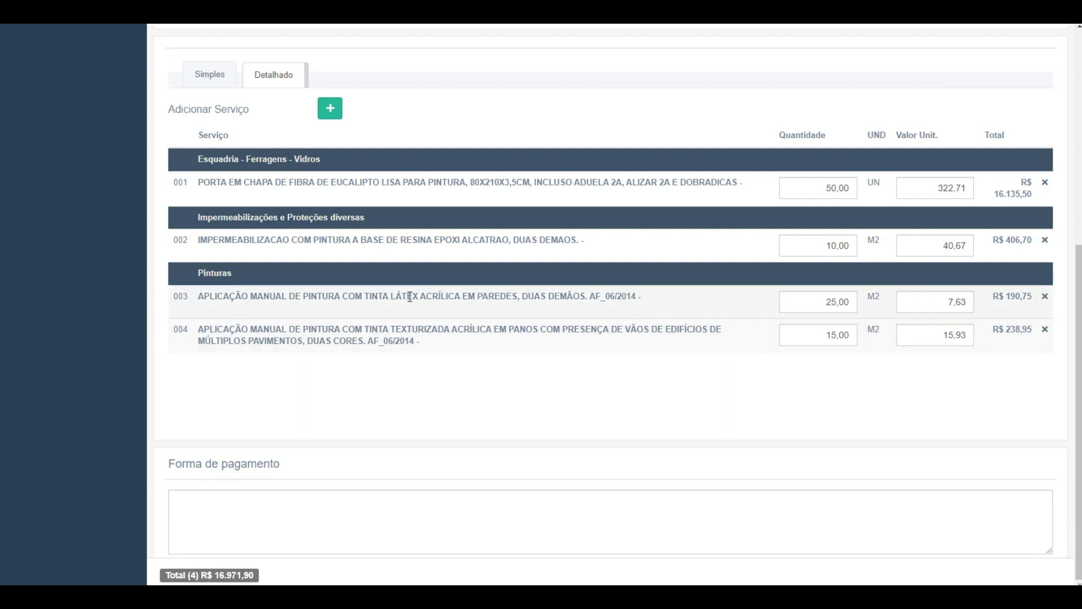
pyautogui.scroll(3, 412, 298)
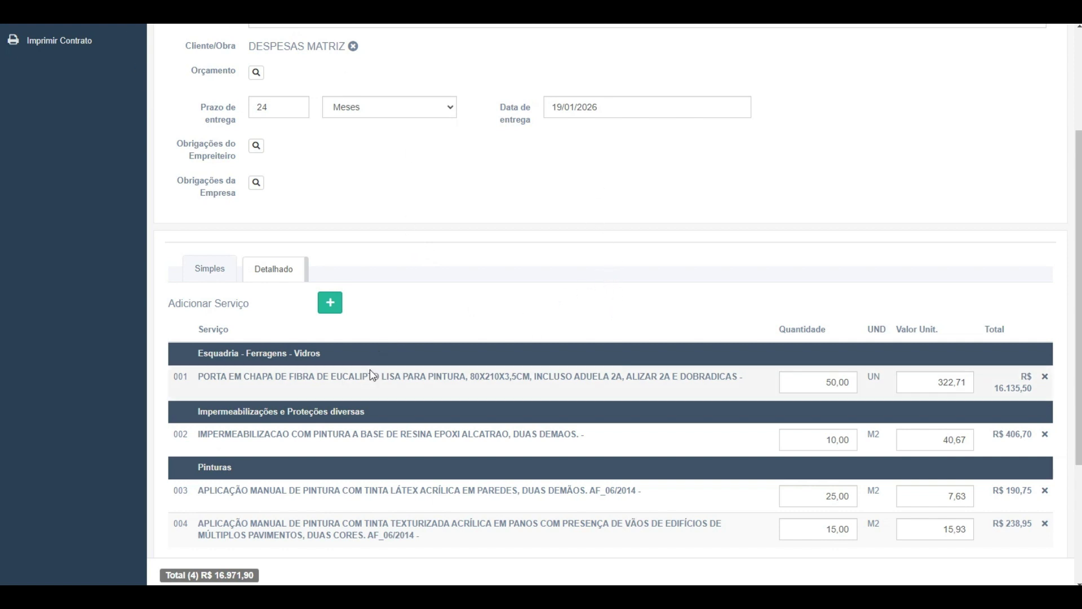
pyautogui.scroll(-3, 383, 355)
pyautogui.scroll(6, 259, 340)
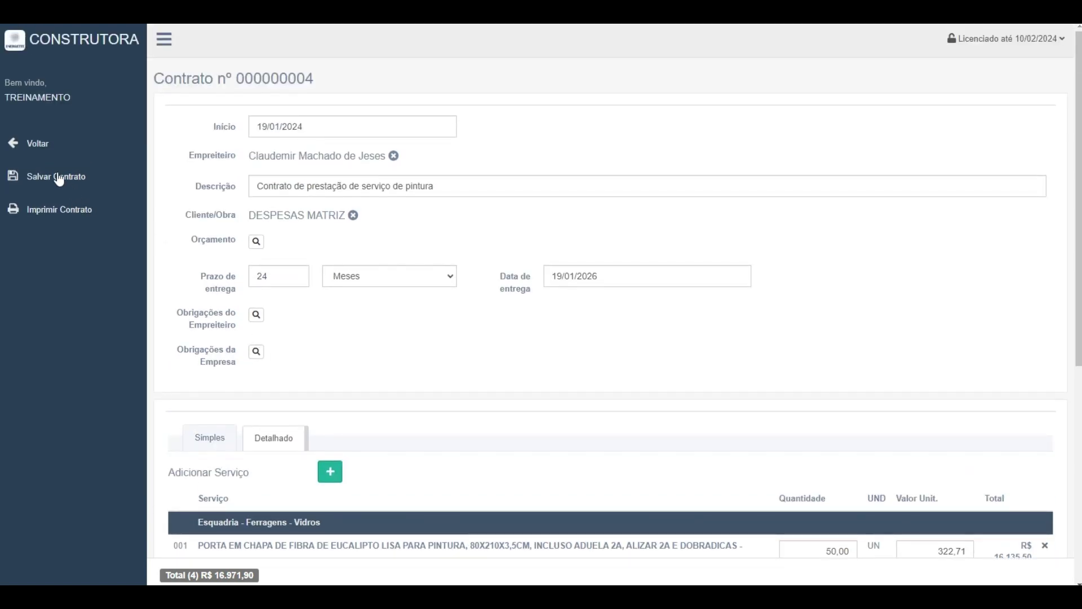
pyautogui.click(59, 178)
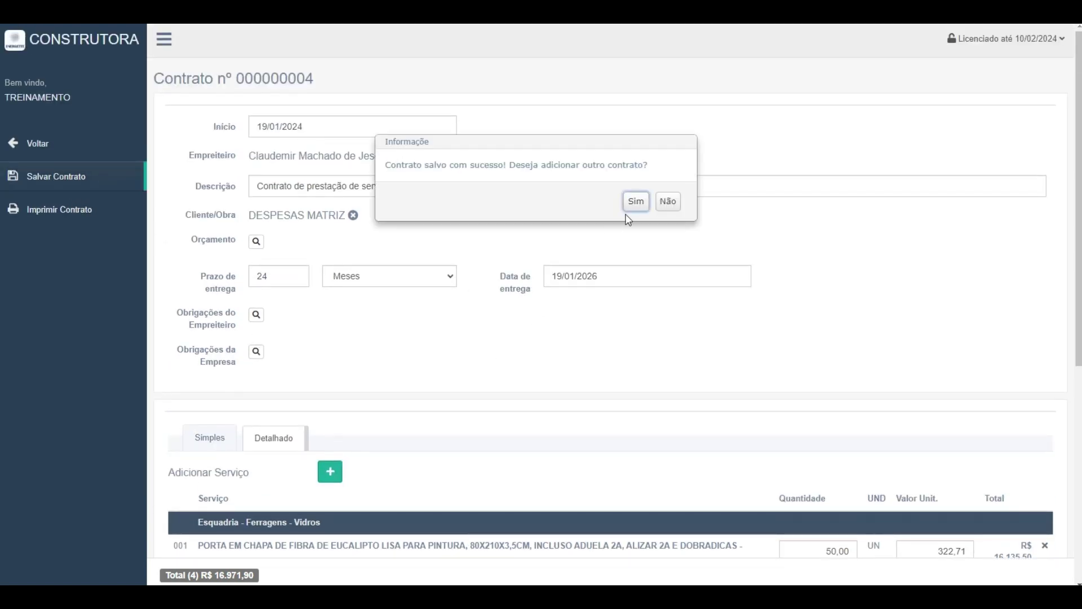
pyautogui.click(637, 202)
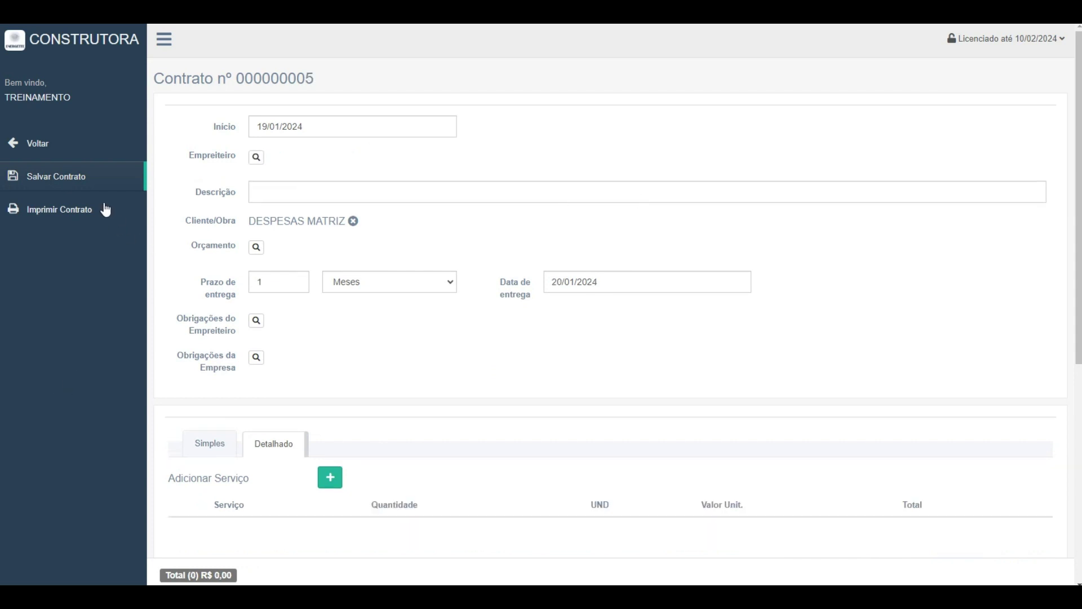
# Step: Try to save the blank new contract without a contractor, and look over its form
pyautogui.click(73, 177)
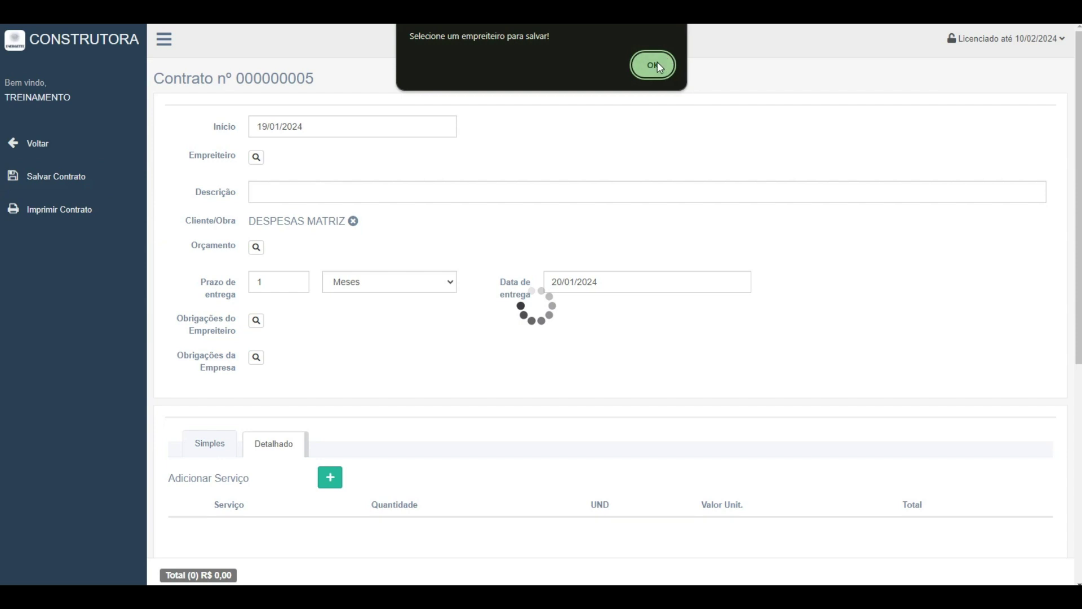
pyautogui.click(655, 64)
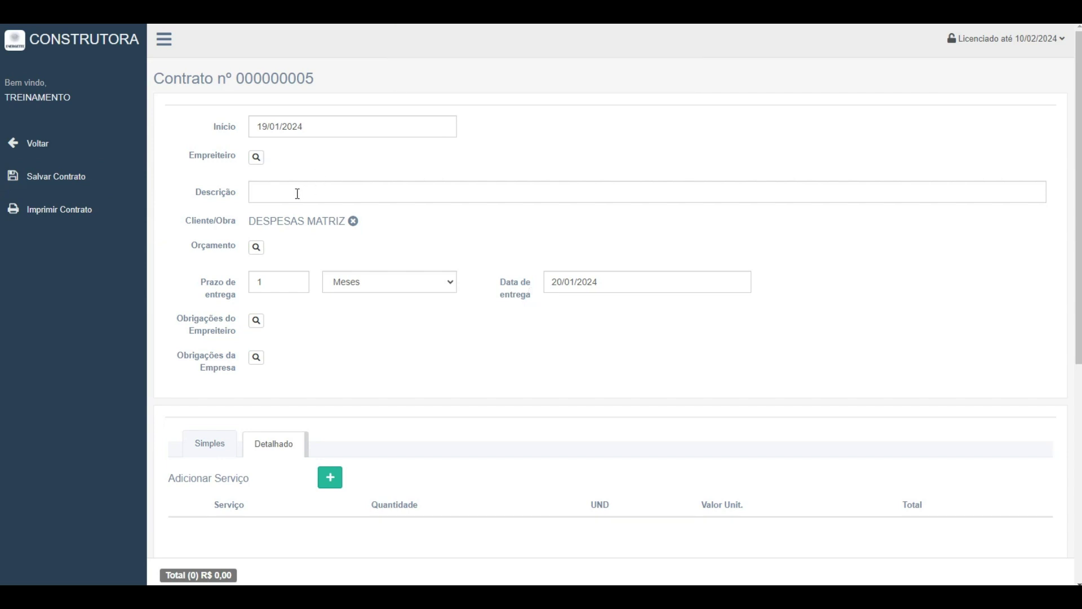
pyautogui.scroll(-3, 85, 88)
pyautogui.scroll(3, 34, 186)
# Step: Open the saved painting contract from the contracts list, review its services, and return to the list
pyautogui.click(120, 135)
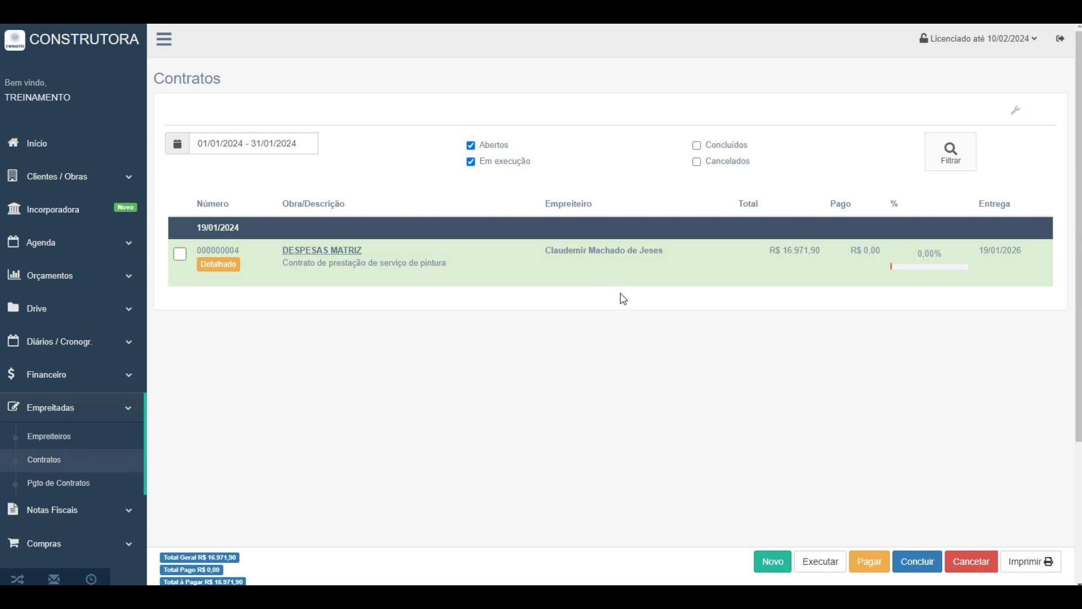
pyautogui.click(338, 255)
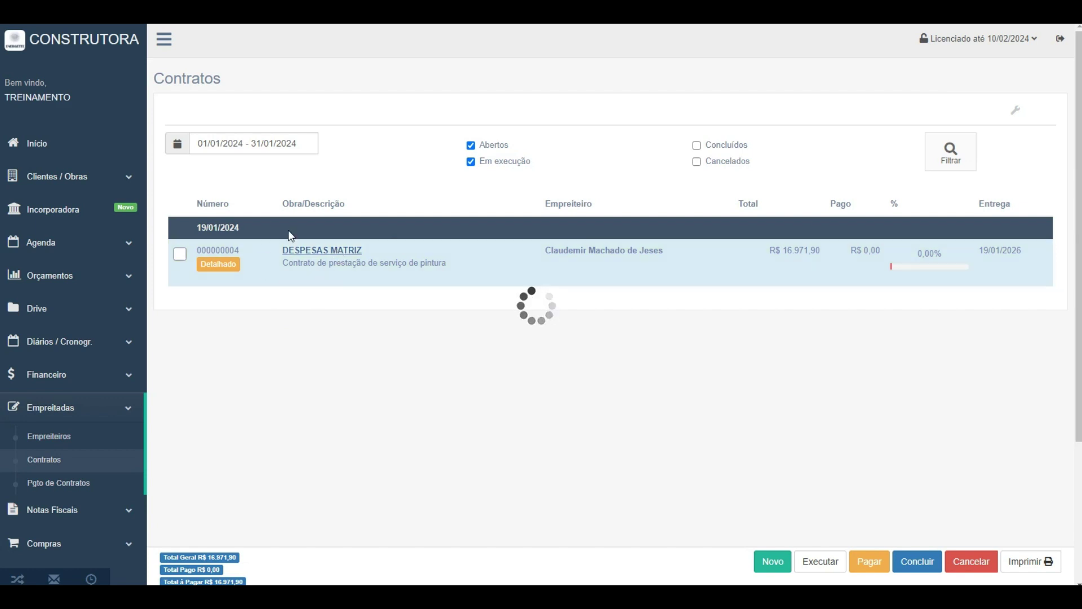
pyautogui.scroll(-4, 384, 451)
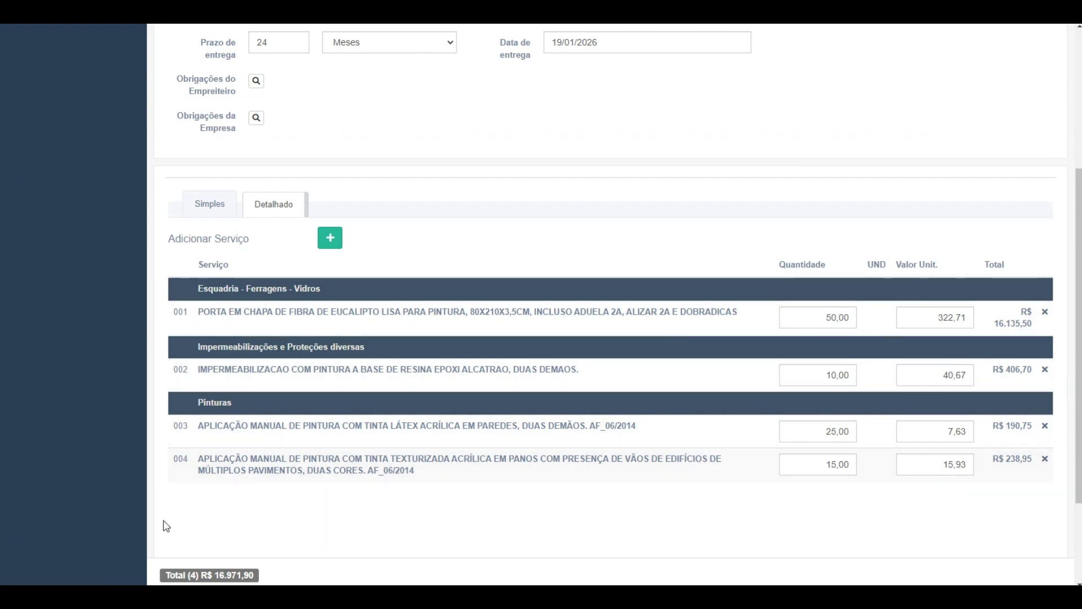
pyautogui.scroll(4, 162, 522)
pyautogui.click(44, 153)
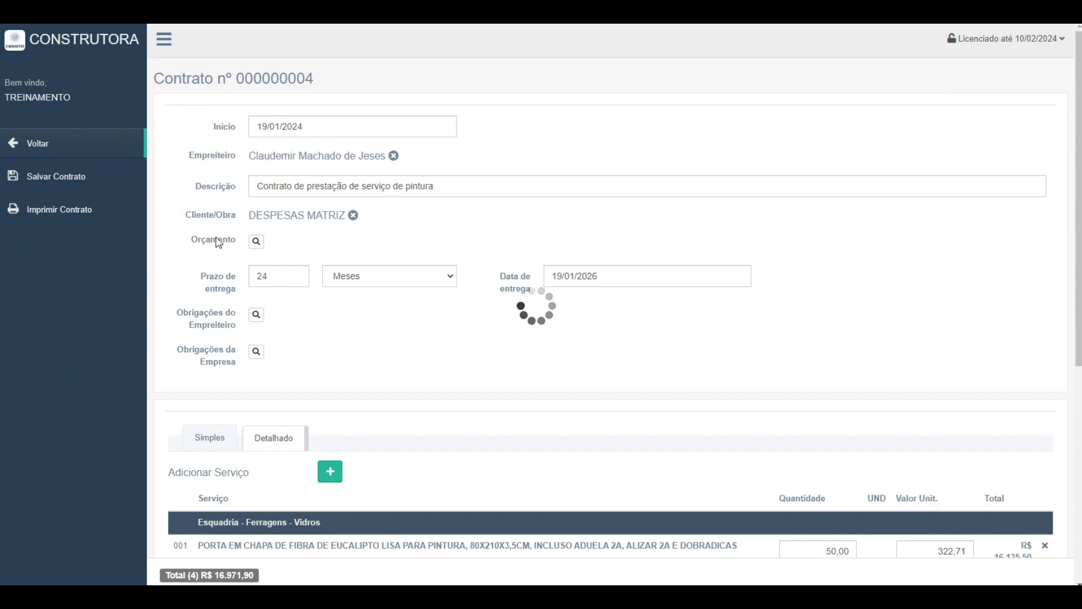
# Step: Put the saved DESPESAS MATRIZ painting contract into execution
pyautogui.click(180, 254)
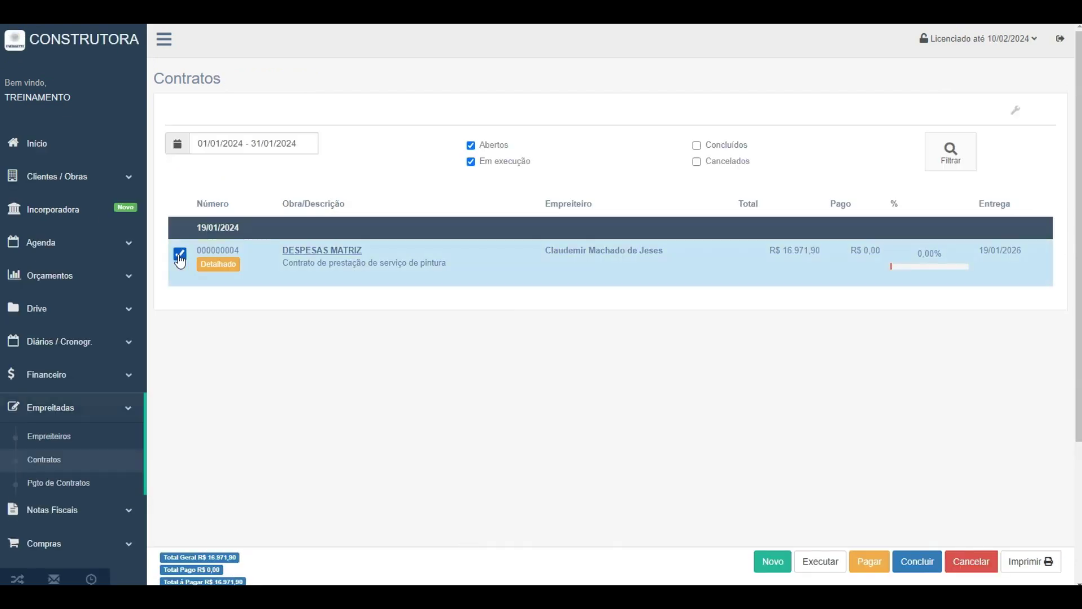
pyautogui.click(822, 564)
pyautogui.click(586, 76)
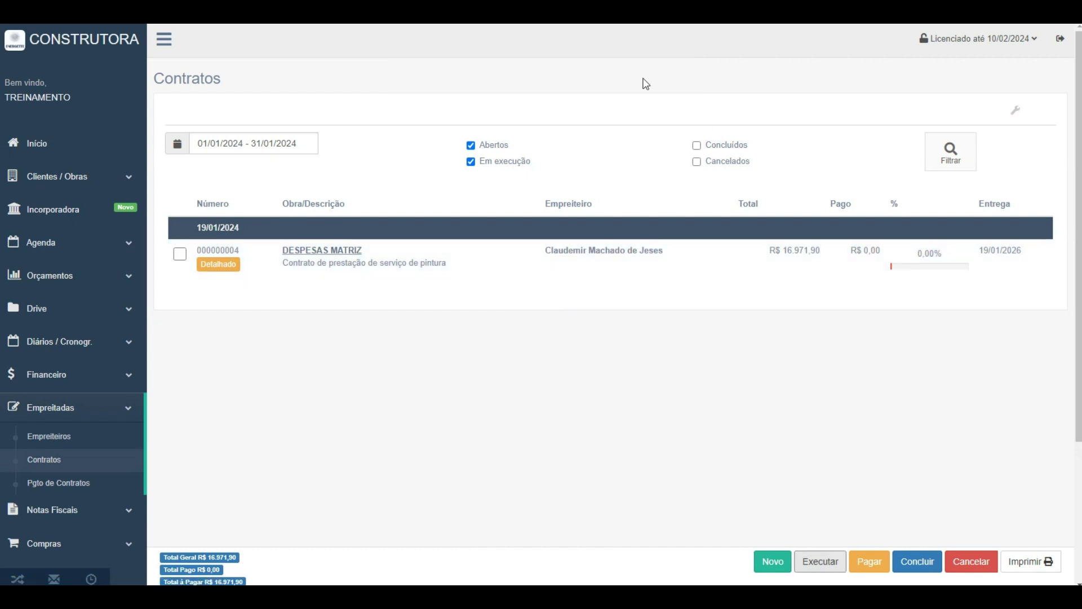
# Step: Open the details of the DESPESAS MATRIZ painting contract and examine its payments and services
pyautogui.click(333, 250)
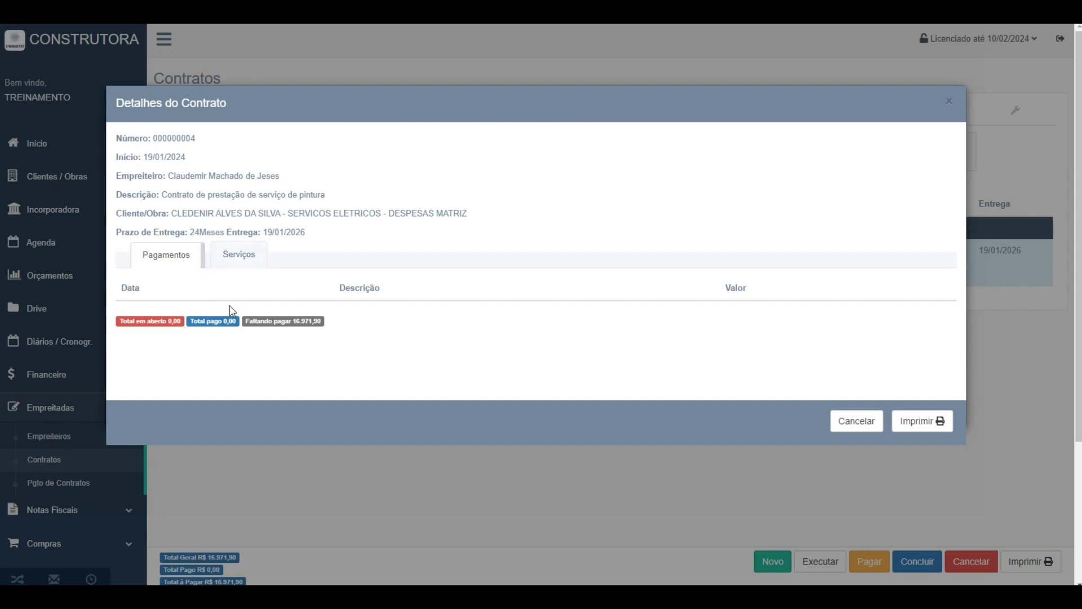
pyautogui.click(252, 258)
pyautogui.scroll(-2, 295, 326)
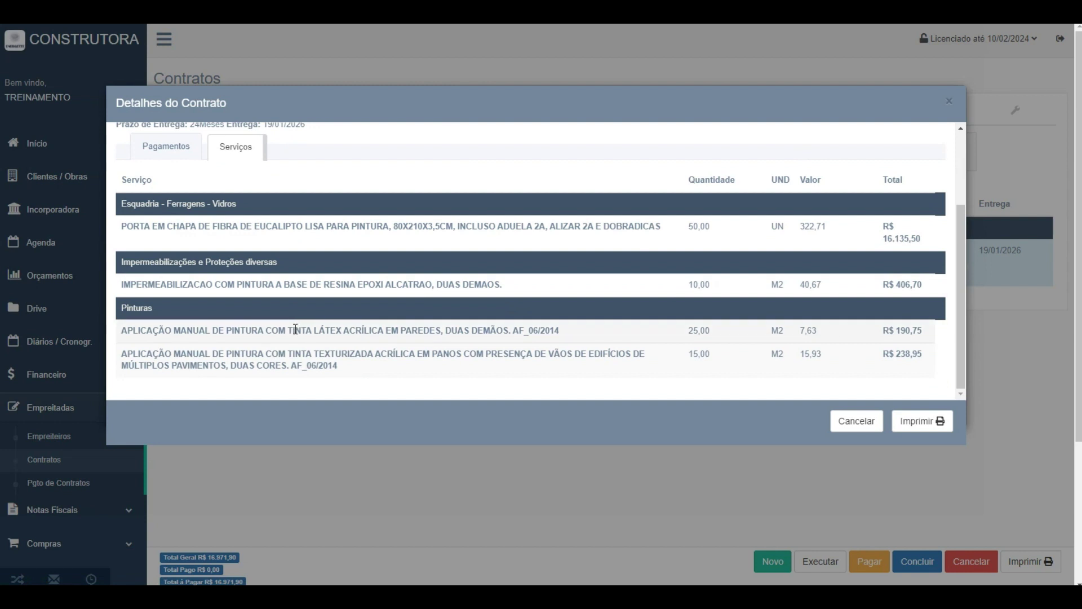
# Step: Look at the painting contract's payments again and close its details
pyautogui.scroll(2, 221, 289)
pyautogui.click(165, 256)
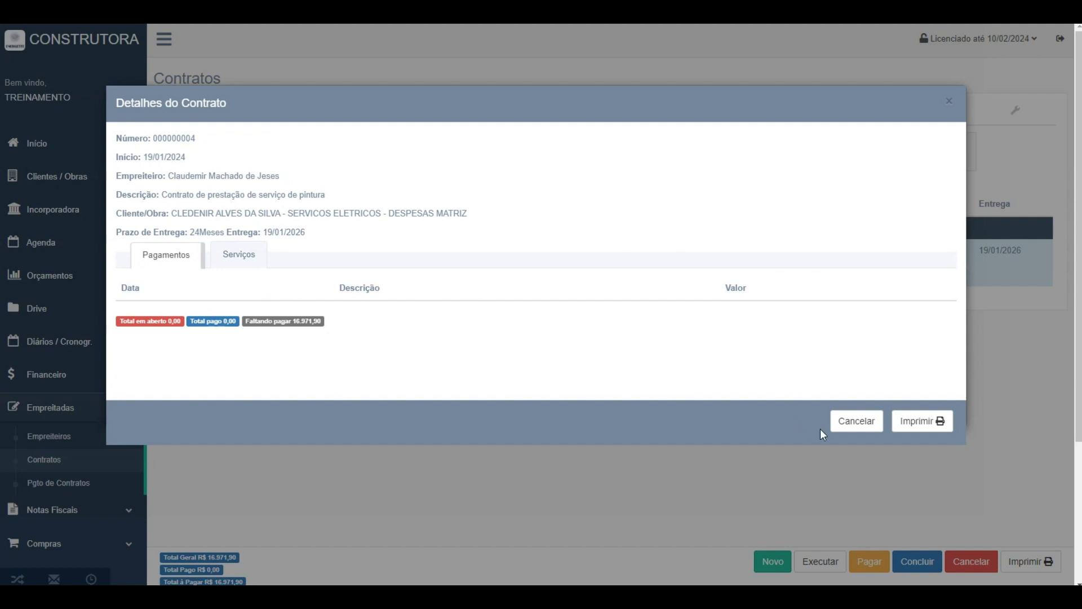
pyautogui.click(857, 424)
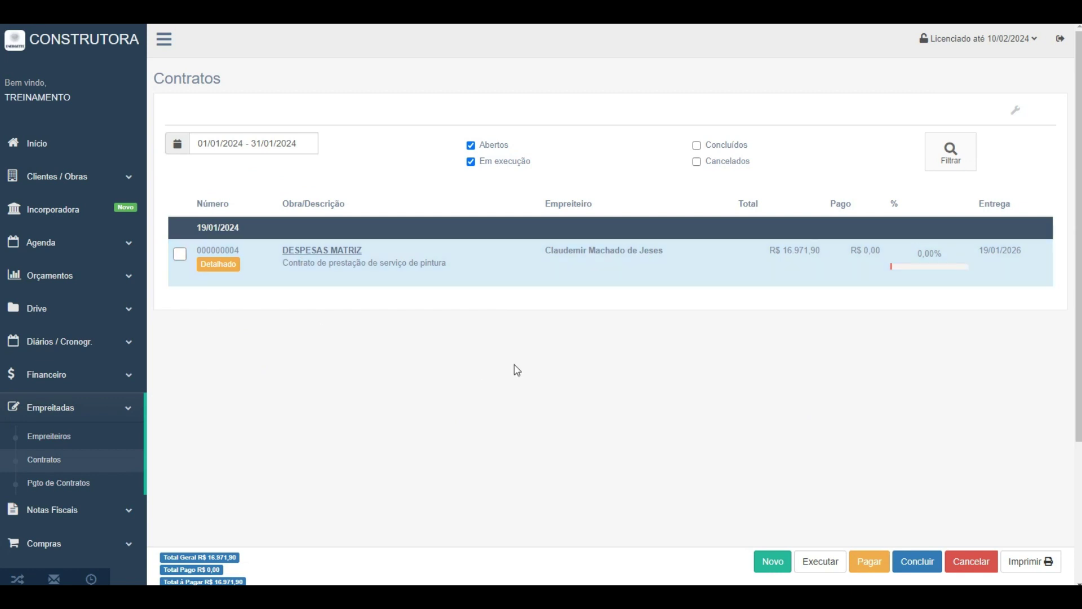
# Step: Look at the cancellation options for the selected DESPESAS MATRIZ contract, then dismiss them and deselect it
pyautogui.click(181, 256)
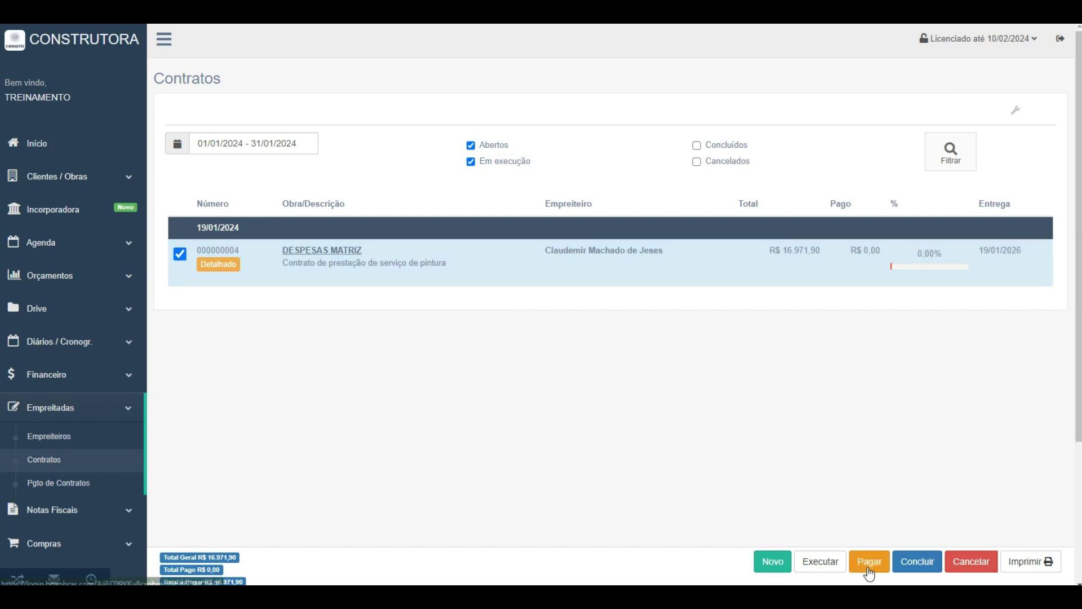
pyautogui.click(967, 564)
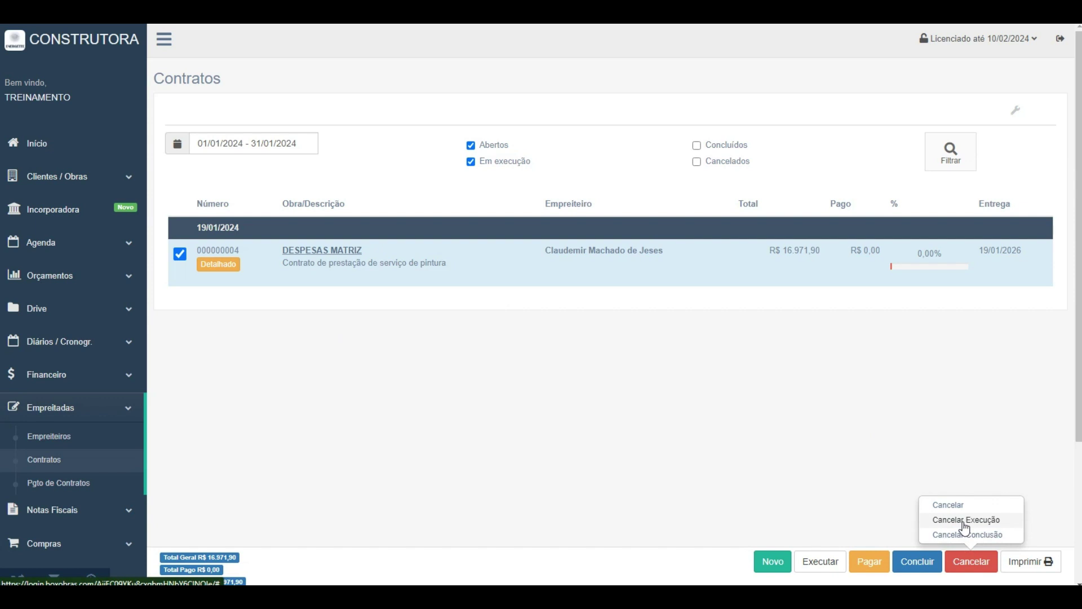
pyautogui.click(564, 479)
pyautogui.click(180, 255)
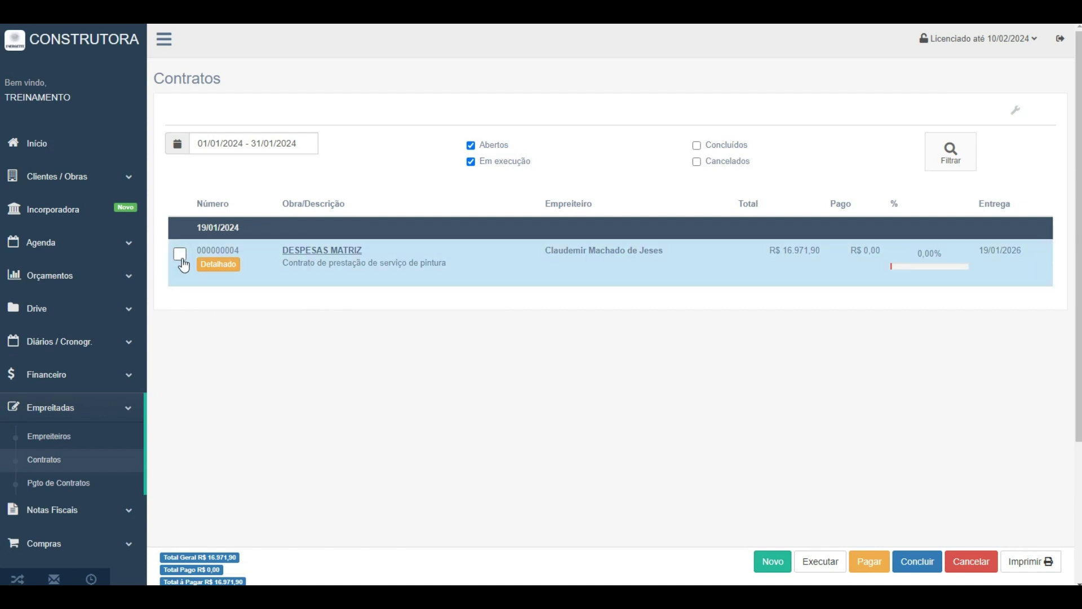
# Step: Open a payment measurement for the DESPESAS MATRIZ painting contract
pyautogui.click(184, 263)
pyautogui.scroll(-3, 39, 474)
pyautogui.scroll(2, 387, 472)
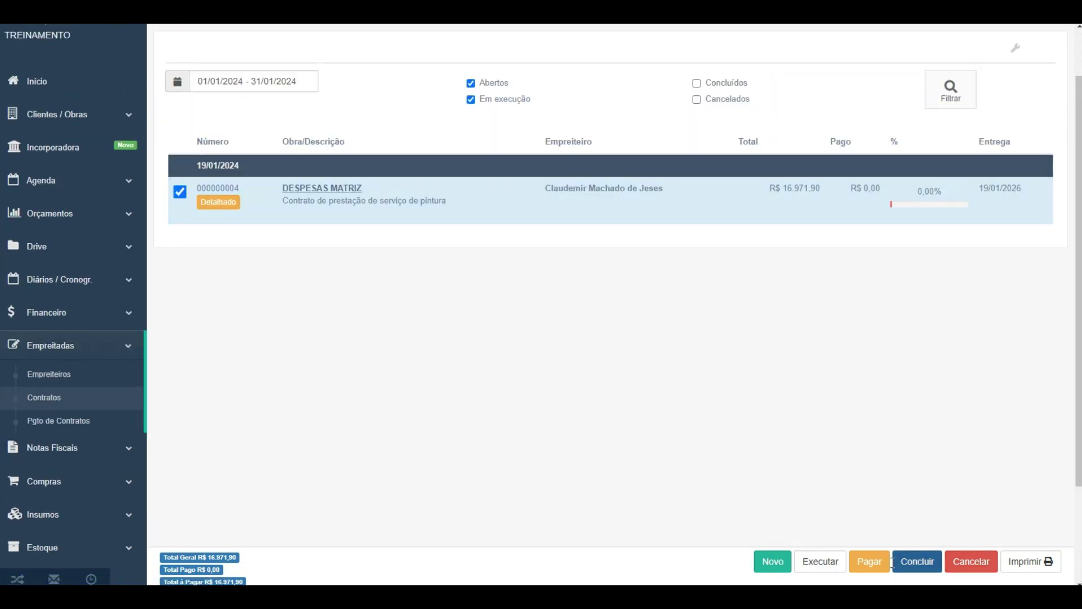
pyautogui.click(873, 562)
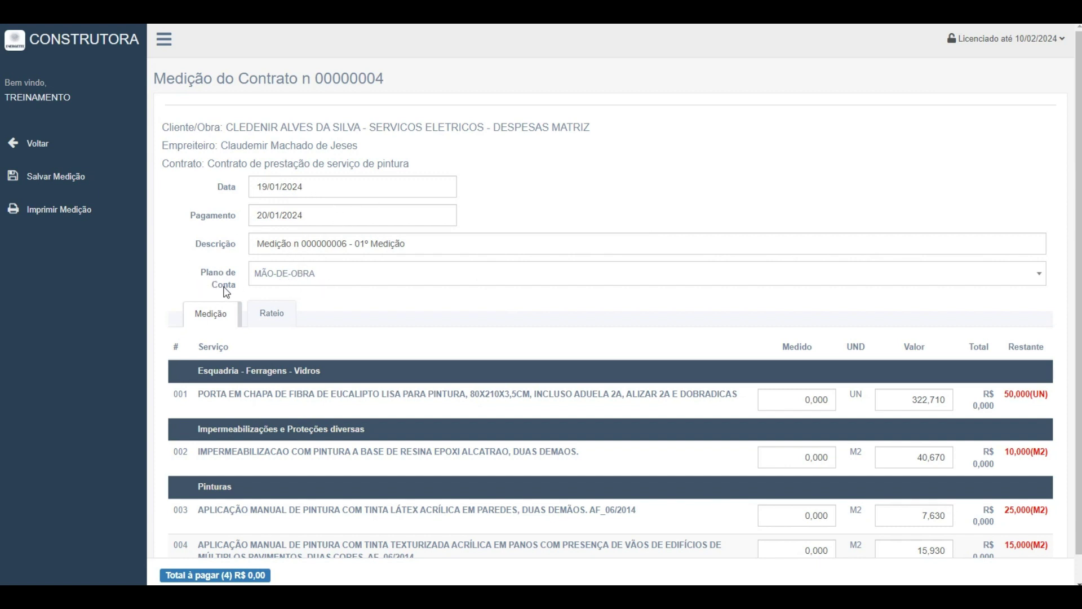
# Step: Set the measured quantities to 10 for the eucalyptus fibre door and 2 for the epoxy waterproofing service
pyautogui.scroll(-1, 226, 291)
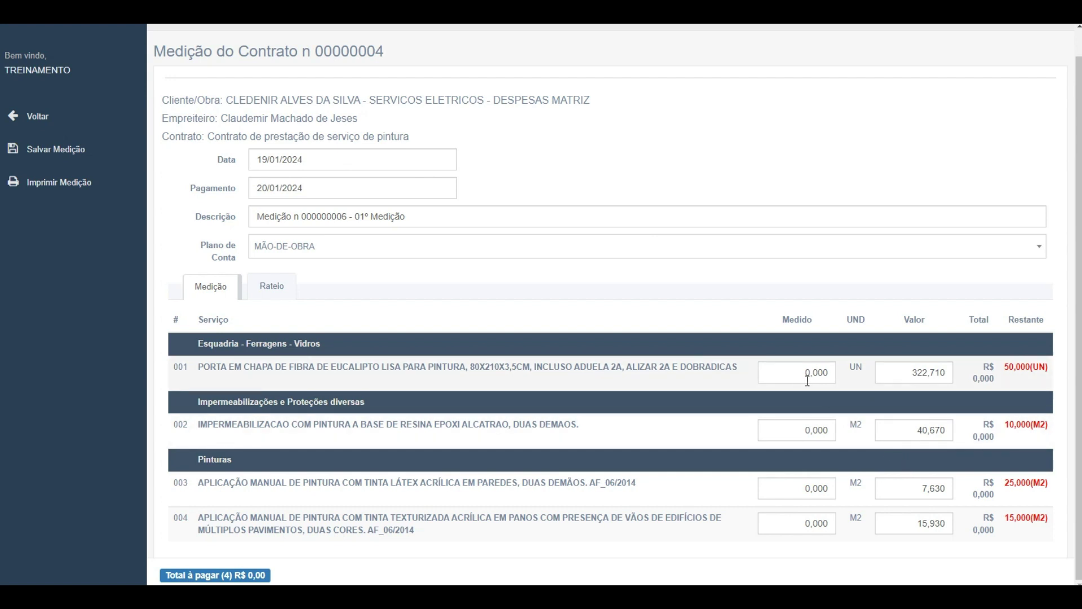
pyautogui.moveTo(795, 368); pyautogui.dragTo(842, 378)
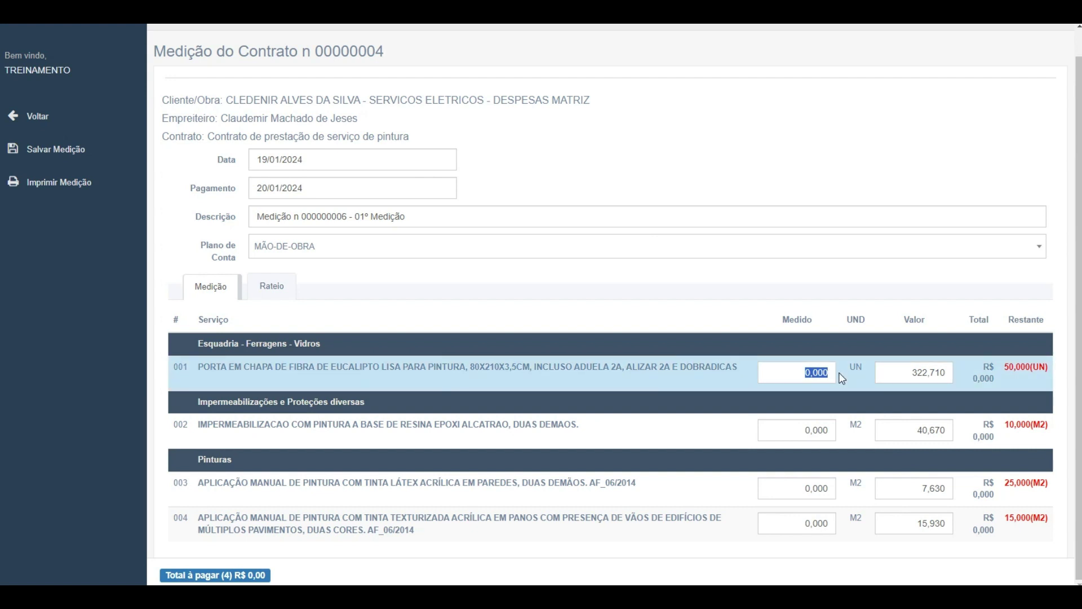
pyautogui.write('10')
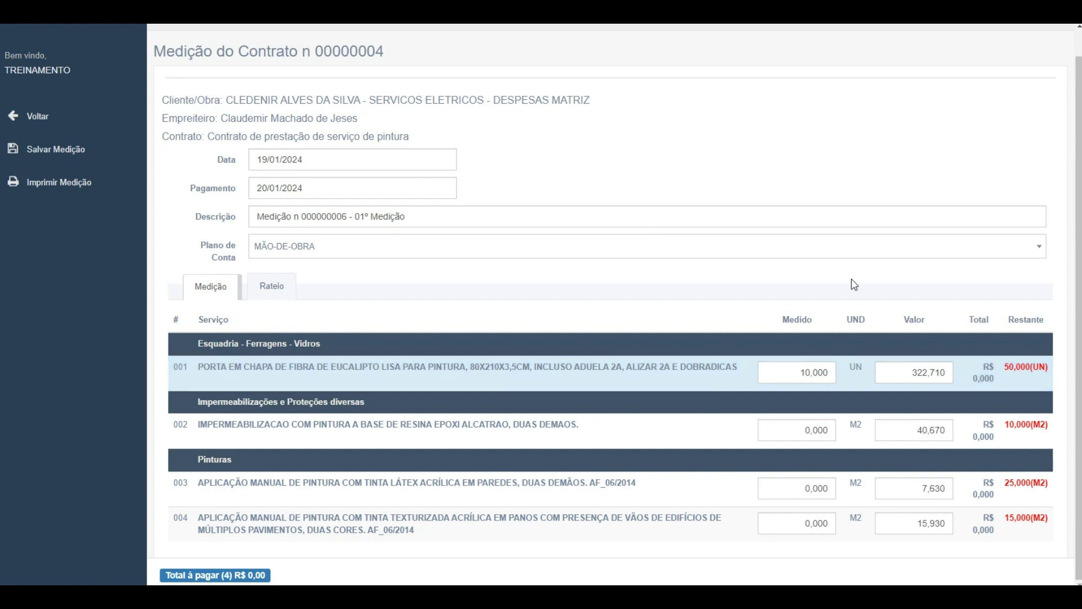
pyautogui.click(853, 262)
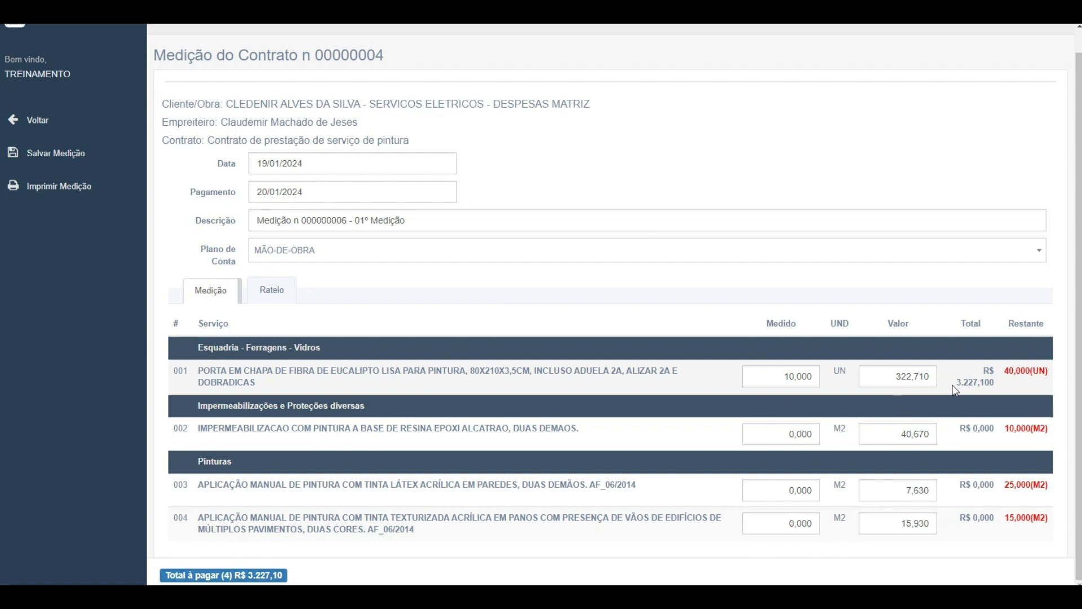
pyautogui.click(776, 433)
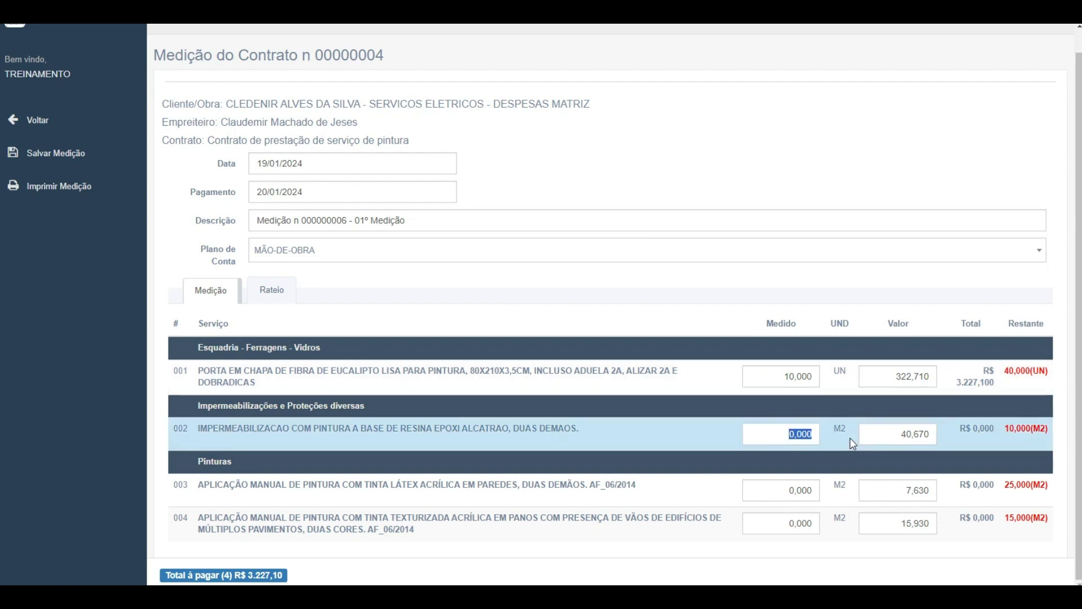
pyautogui.write('2')
pyautogui.click(792, 314)
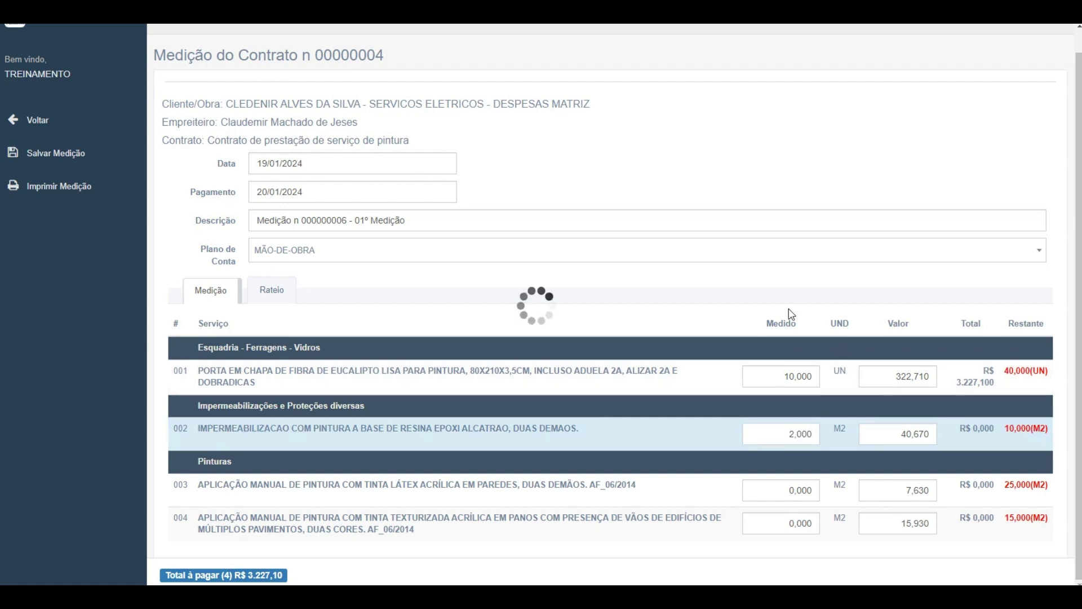
# Step: Set the measured quantity to 5 for both the latex and the textured acrylic painting services
pyautogui.click(806, 490)
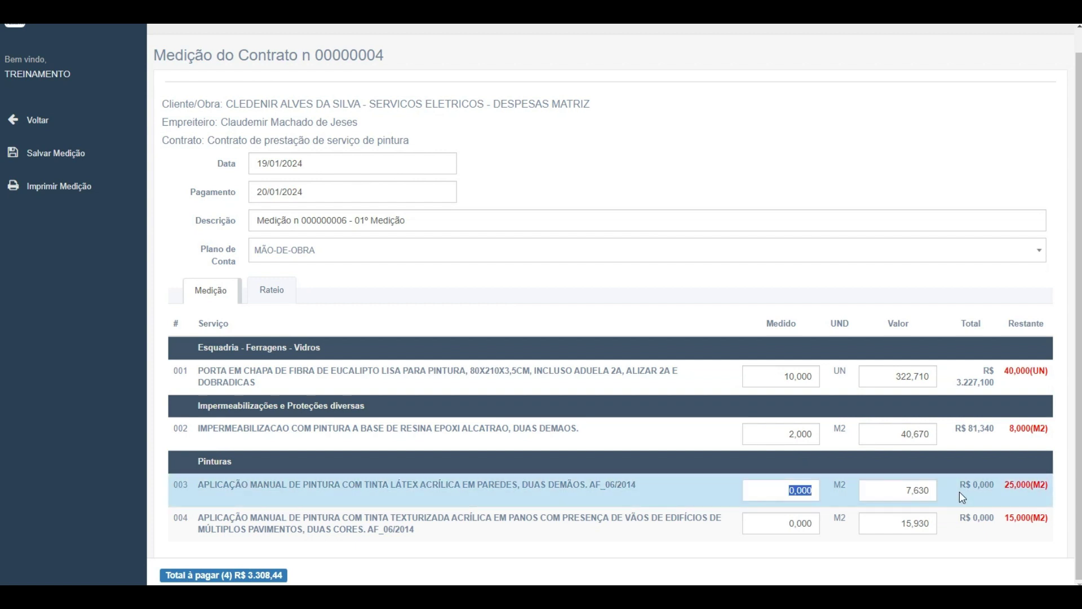
pyautogui.press('BackSpace')
pyautogui.write('5')
pyautogui.click(763, 522)
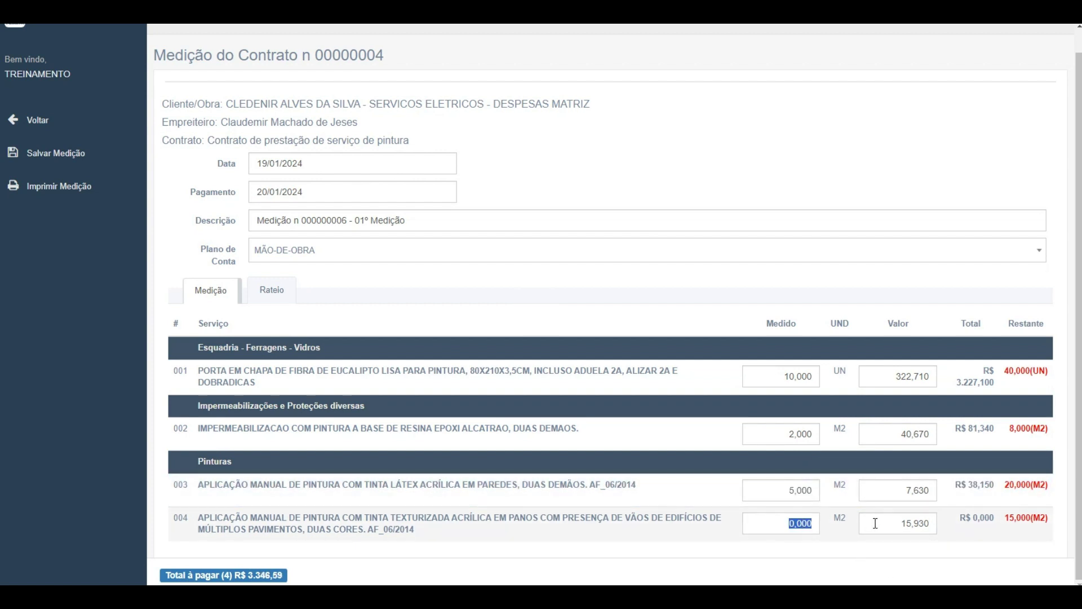
pyautogui.press('BackSpace')
pyautogui.write('50')
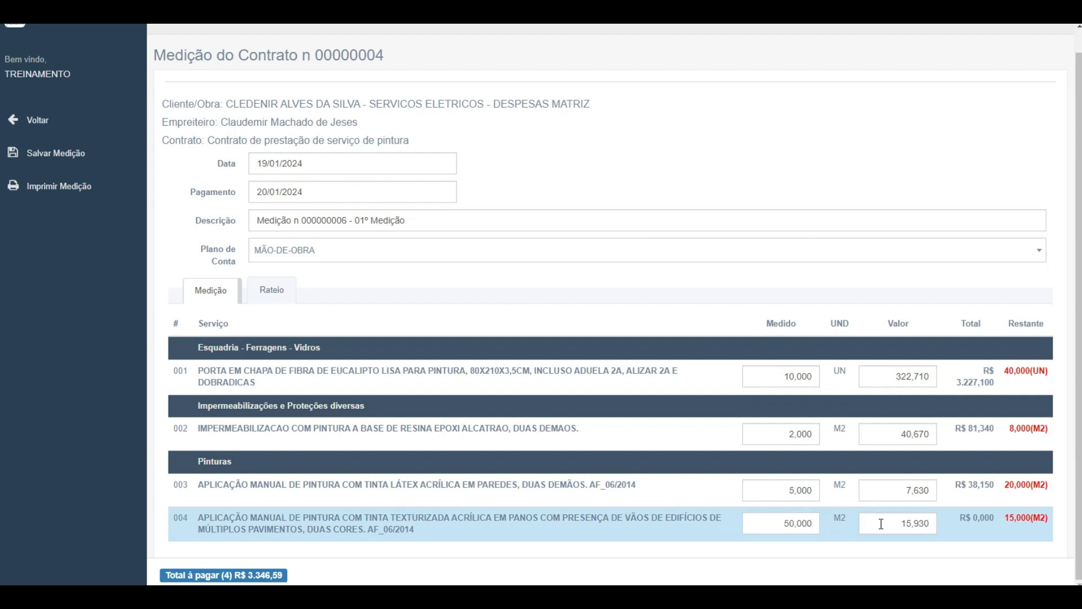
pyautogui.press('BackSpace')
pyautogui.press('BackSpace')
pyautogui.press('BackSpace')
pyautogui.write('500')
pyautogui.click(779, 538)
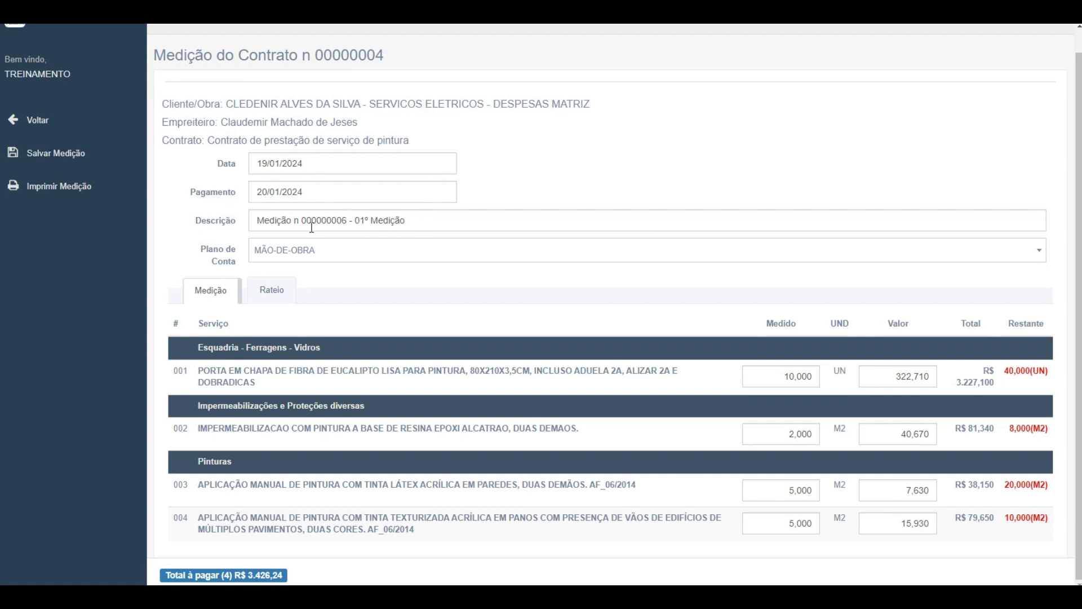
# Step: Save the contract measurement and answer Sim to making another measurement for the same site
pyautogui.click(56, 153)
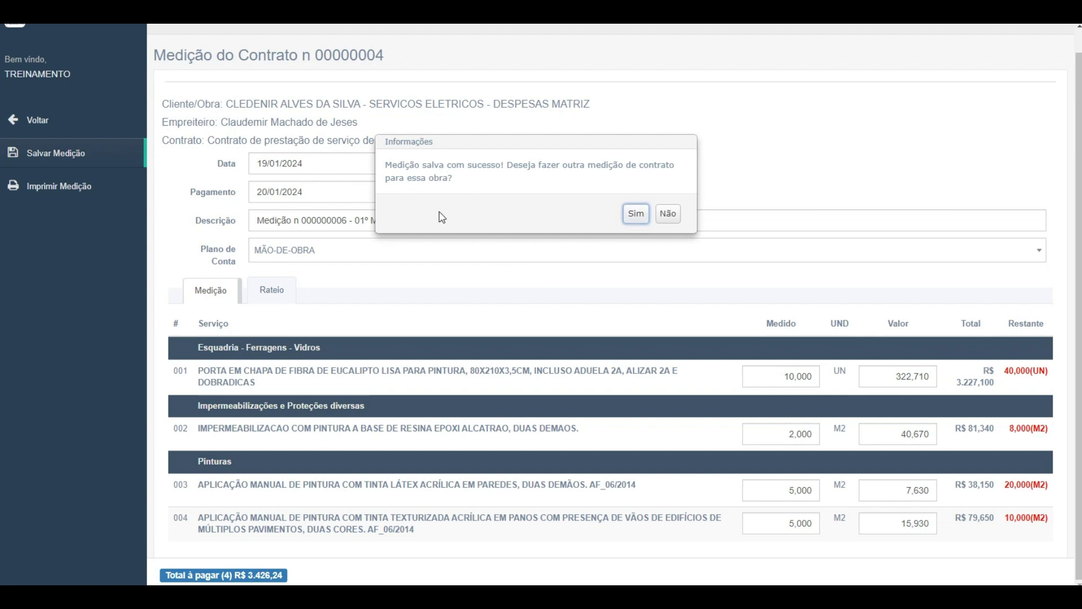
pyautogui.click(636, 215)
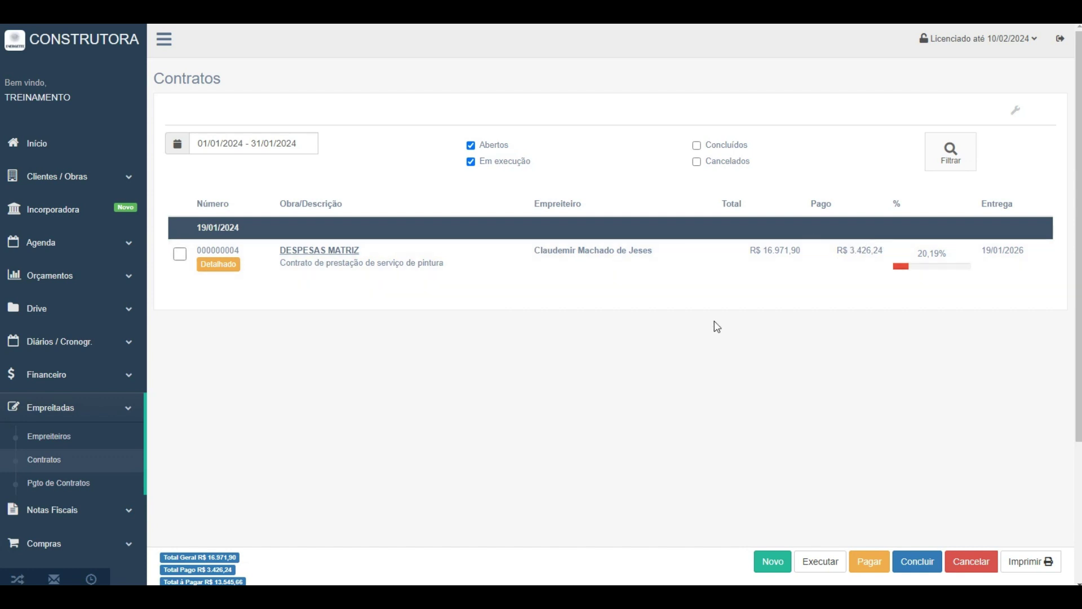
# Step: Conclude the DESPESAS MATRIZ measurement in the contract payments without an email notice, and confirm generating its financial debits
pyautogui.click(61, 485)
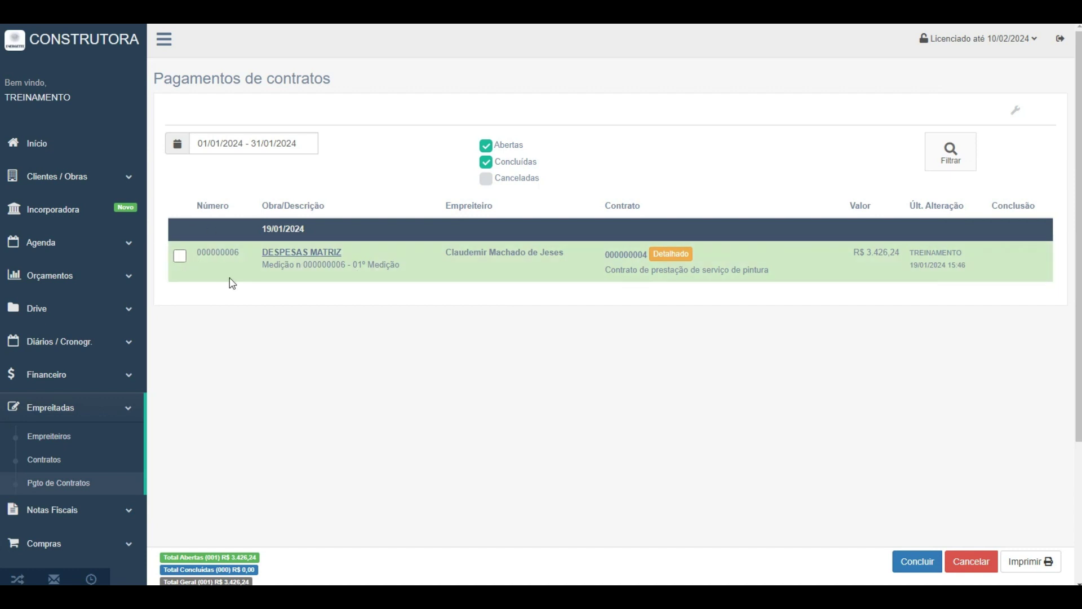
pyautogui.click(180, 256)
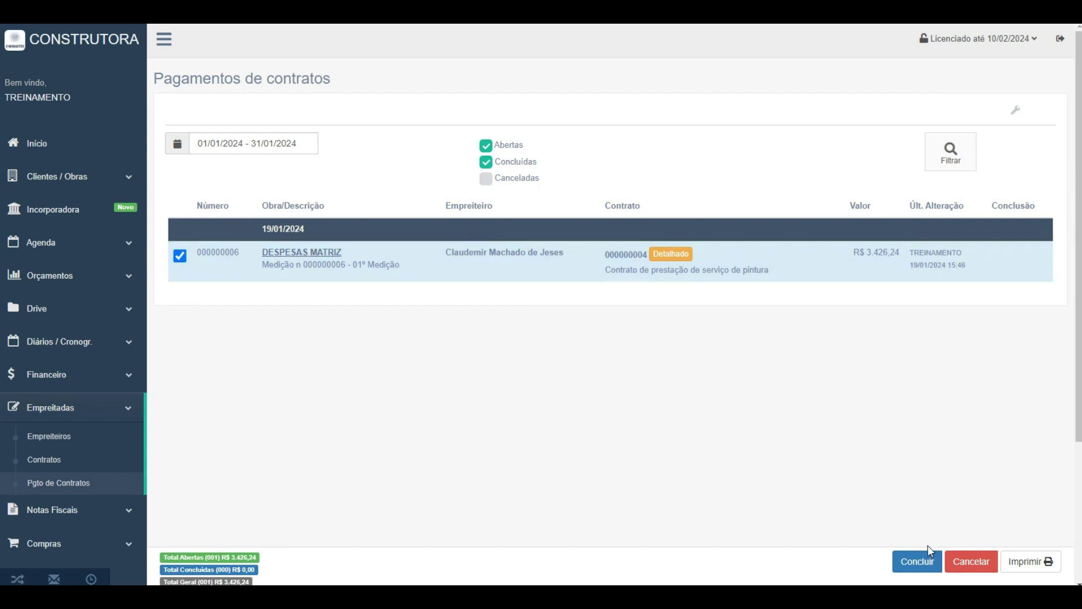
pyautogui.click(919, 561)
pyautogui.click(914, 518)
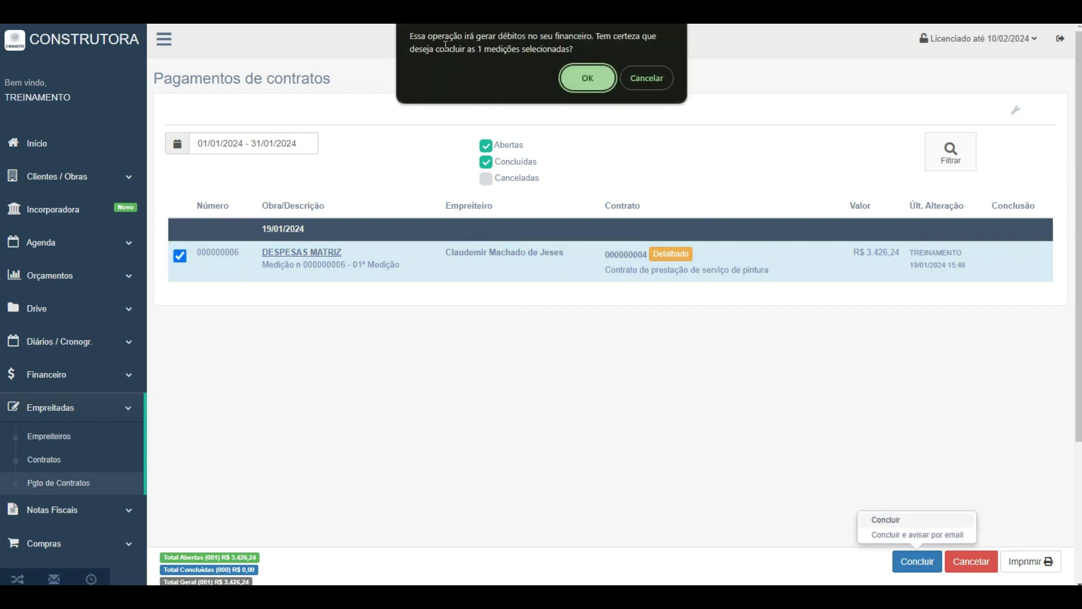
pyautogui.click(578, 79)
pyautogui.click(671, 188)
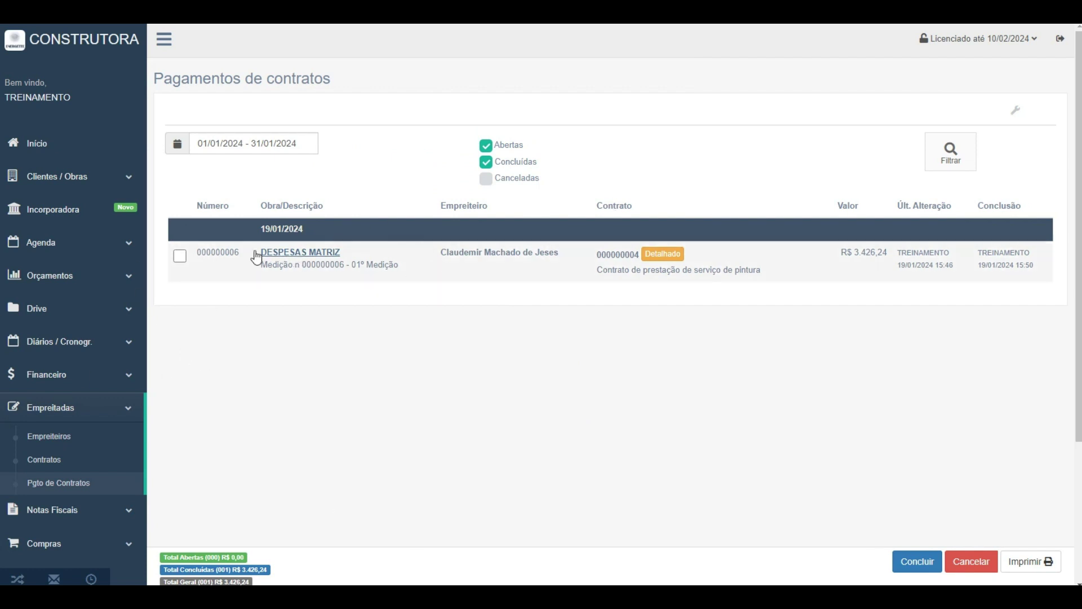
# Step: Copy the concluded measurement's number and open the financial credits and debits list
pyautogui.doubleClick(225, 252)
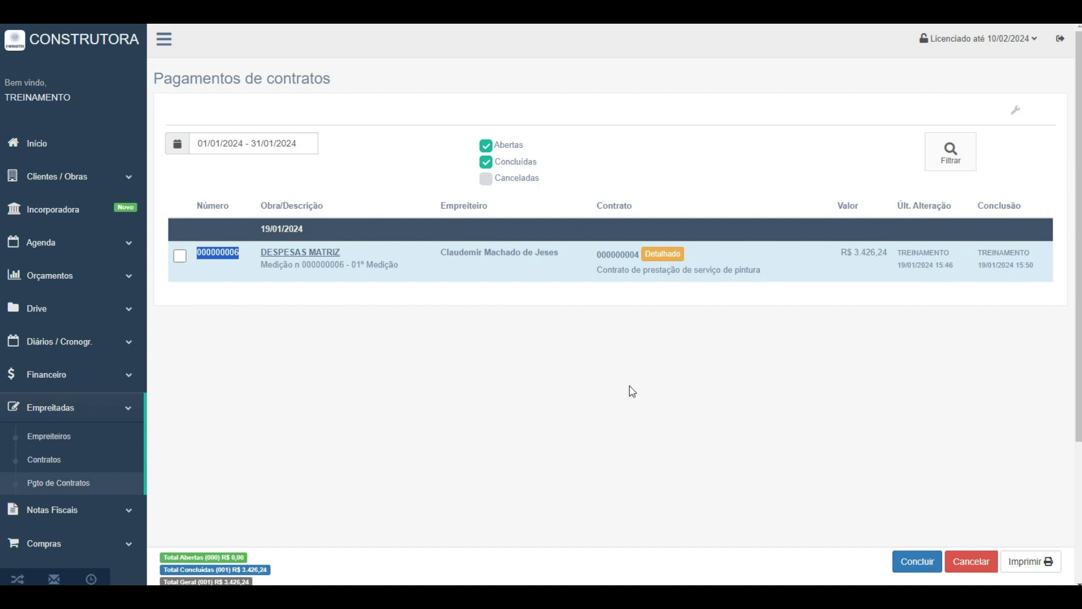
pyautogui.click(349, 365)
pyautogui.click(61, 375)
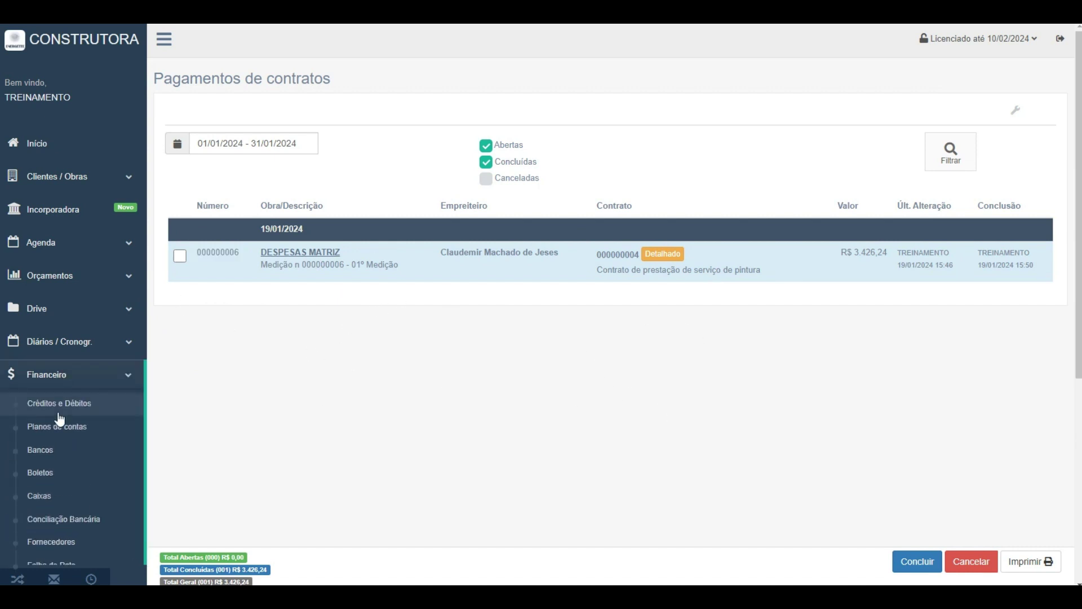
pyautogui.click(59, 413)
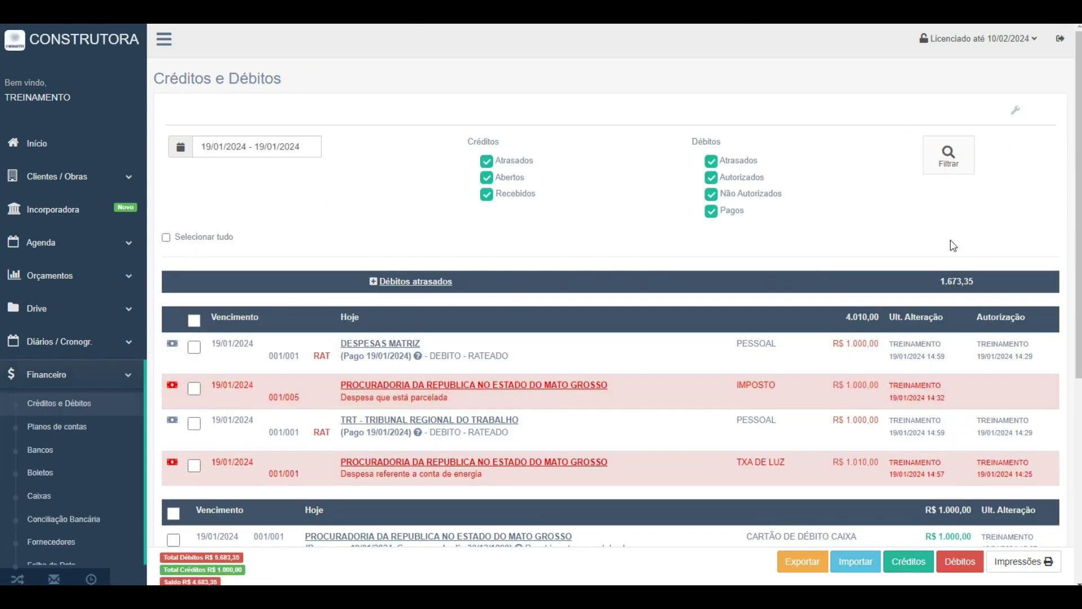
# Step: Filter the credits and debits by the copied measurement number in the description, over the whole year 2024
pyautogui.click(1016, 109)
pyautogui.click(737, 284)
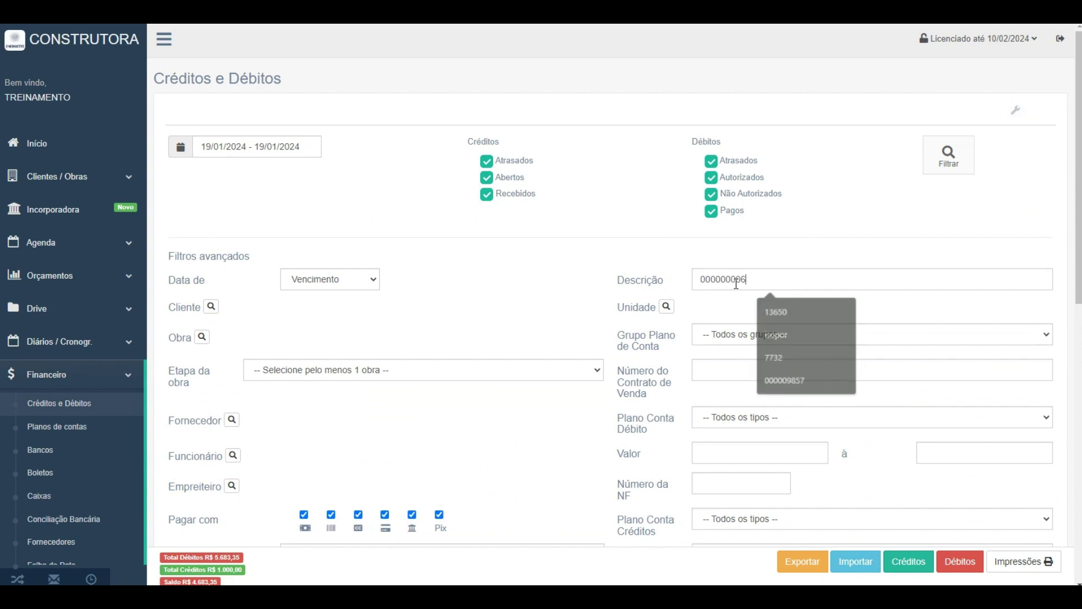
pyautogui.click(787, 379)
pyautogui.click(213, 141)
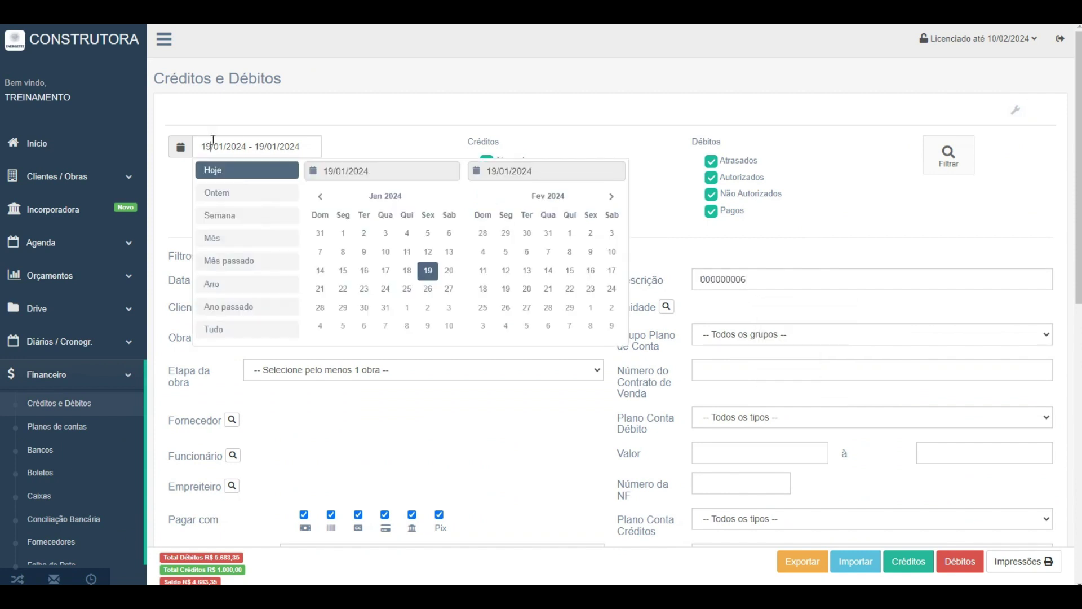
pyautogui.click(223, 282)
pyautogui.click(948, 164)
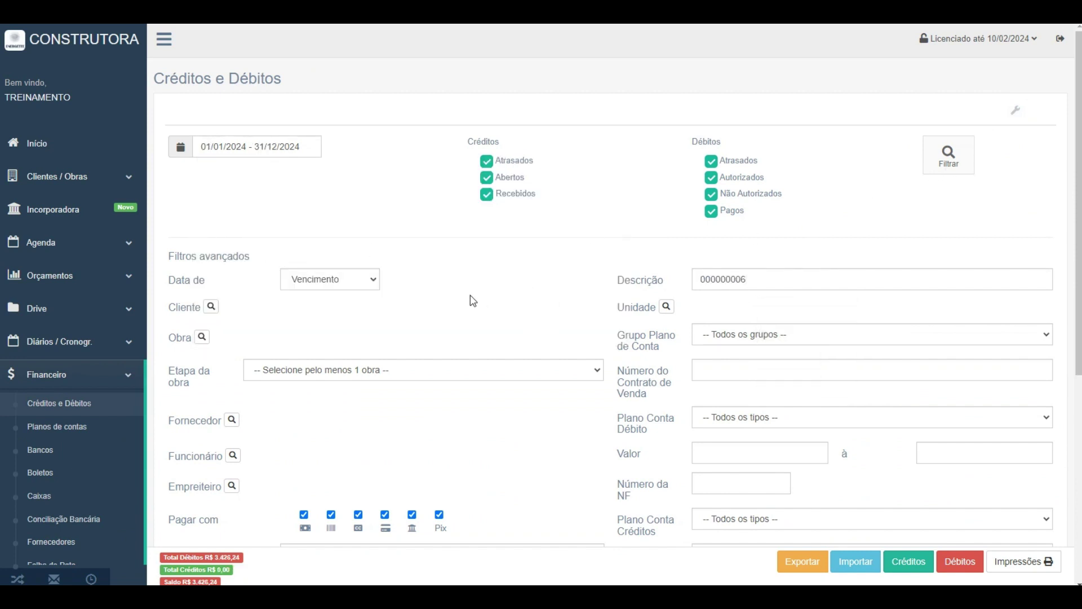
# Step: Examine the description, account plan, contractor and value of the debit generated by the contract measurement
pyautogui.scroll(-6, 472, 301)
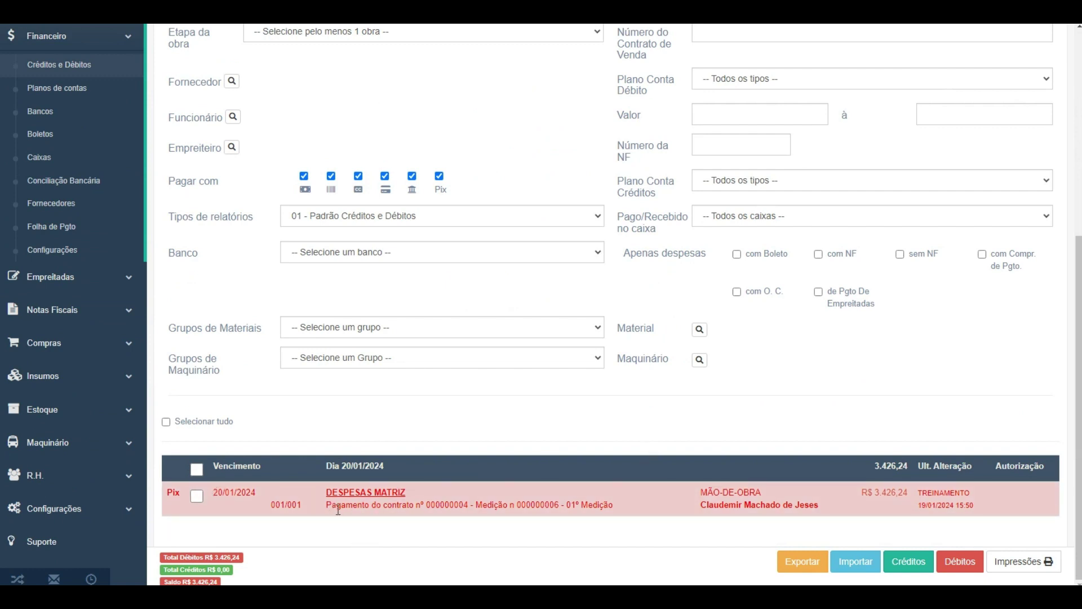
pyautogui.moveTo(327, 506); pyautogui.dragTo(588, 507)
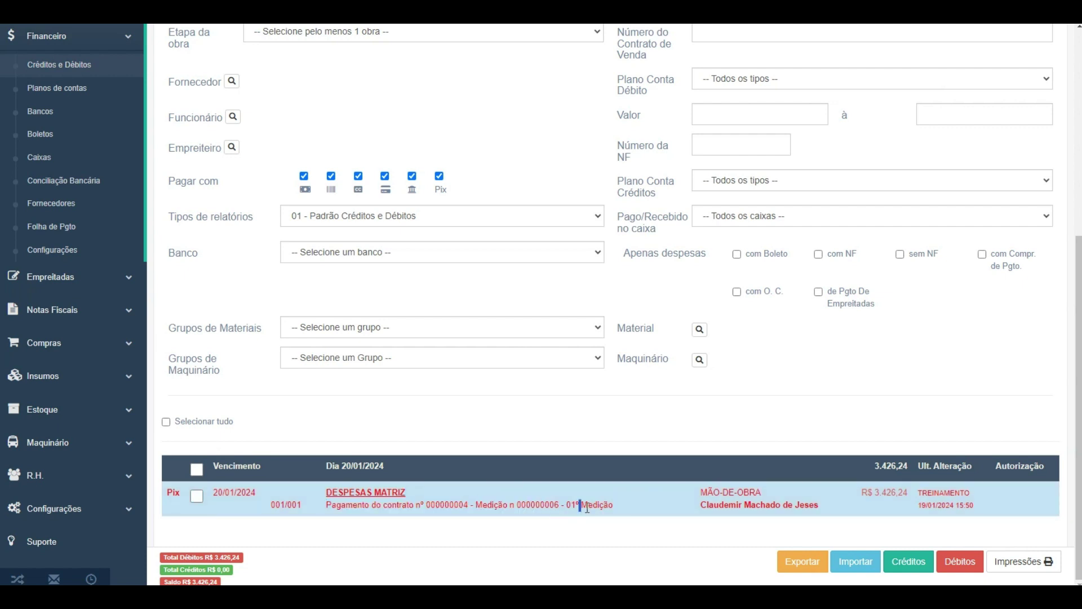
pyautogui.moveTo(699, 491); pyautogui.dragTo(767, 495)
pyautogui.click(695, 502)
pyautogui.moveTo(695, 501); pyautogui.dragTo(933, 492)
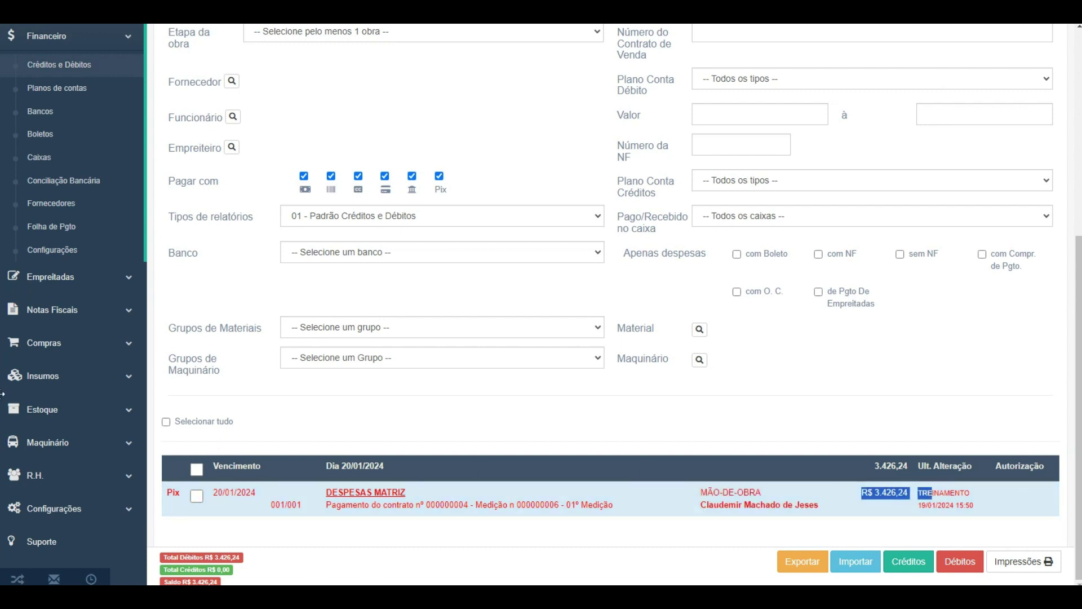
# Step: Revisit the contract payments in the Empreitadas module and return to the contracts list
pyautogui.click(68, 276)
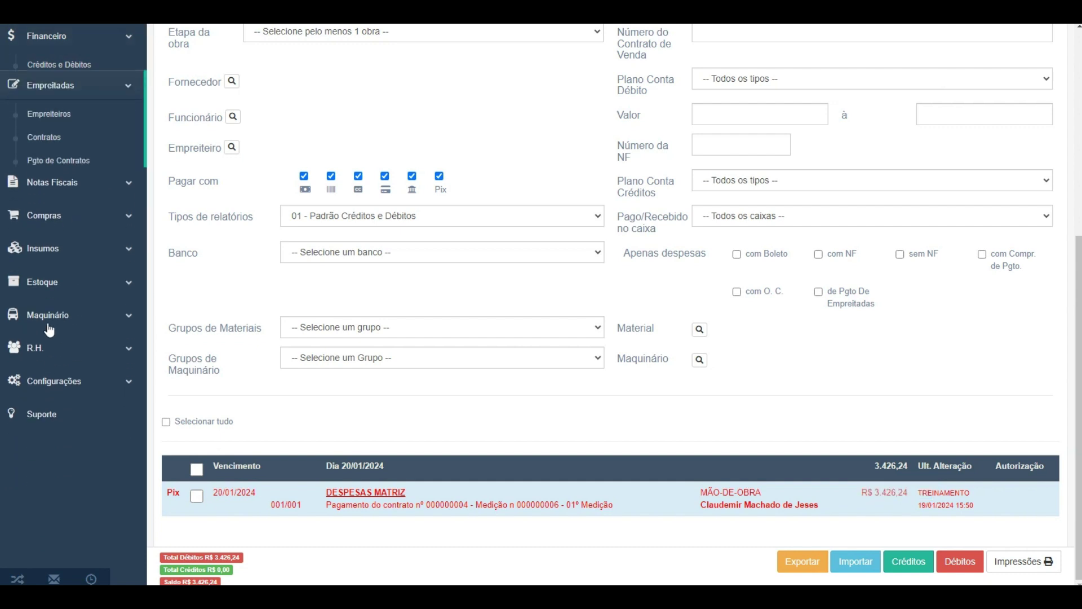
pyautogui.click(54, 159)
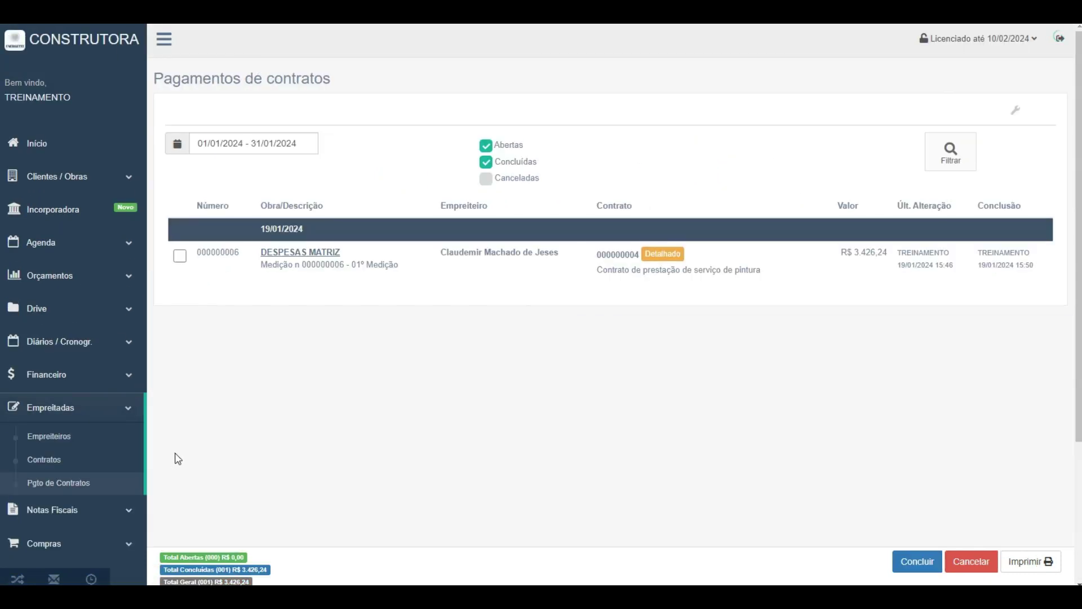
pyautogui.click(40, 461)
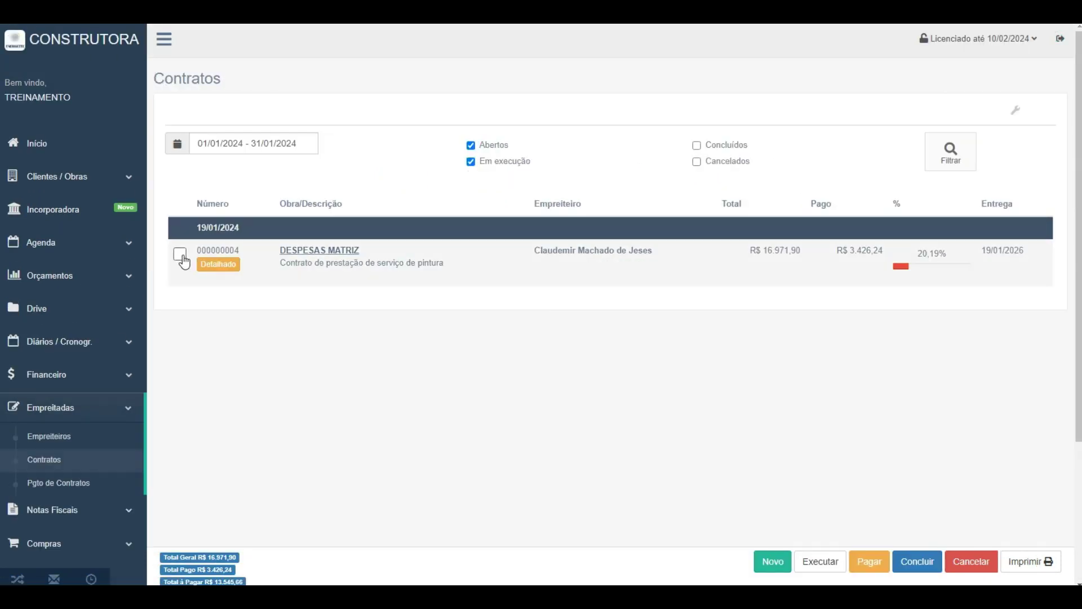
# Step: Open the details of the DESPESAS MATRIZ painting contract and choose the Contrato de EMPREITADA template for printing it
pyautogui.click(182, 256)
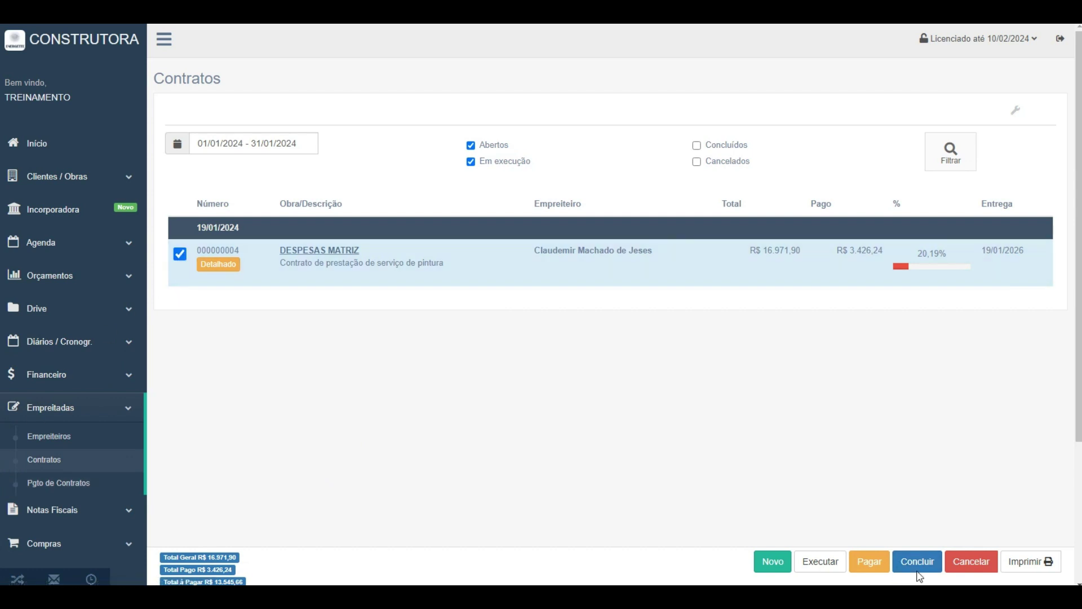
pyautogui.click(180, 255)
pyautogui.click(328, 251)
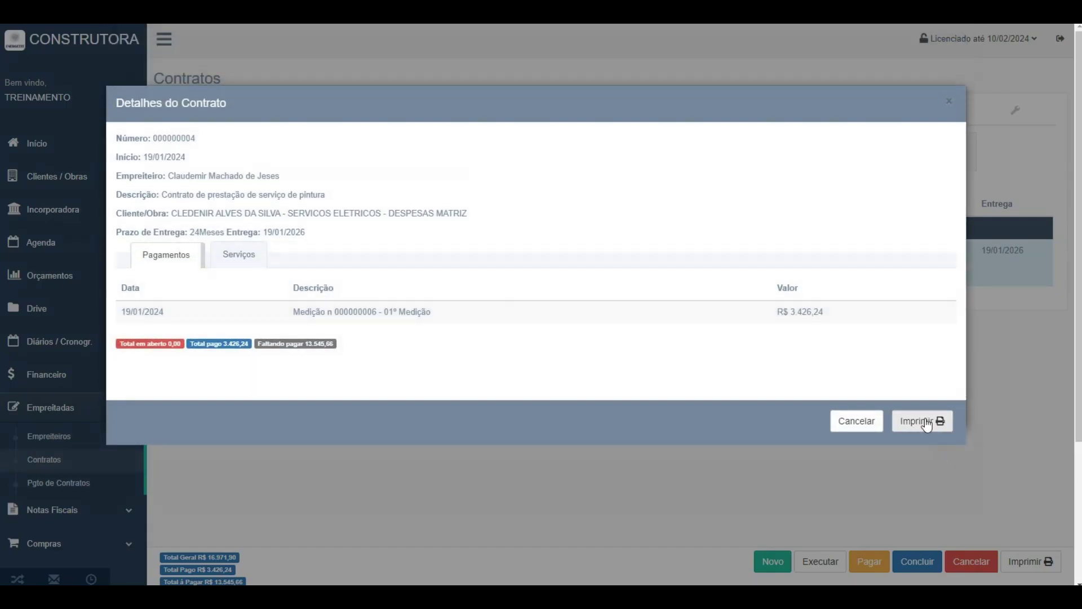
pyautogui.click(927, 423)
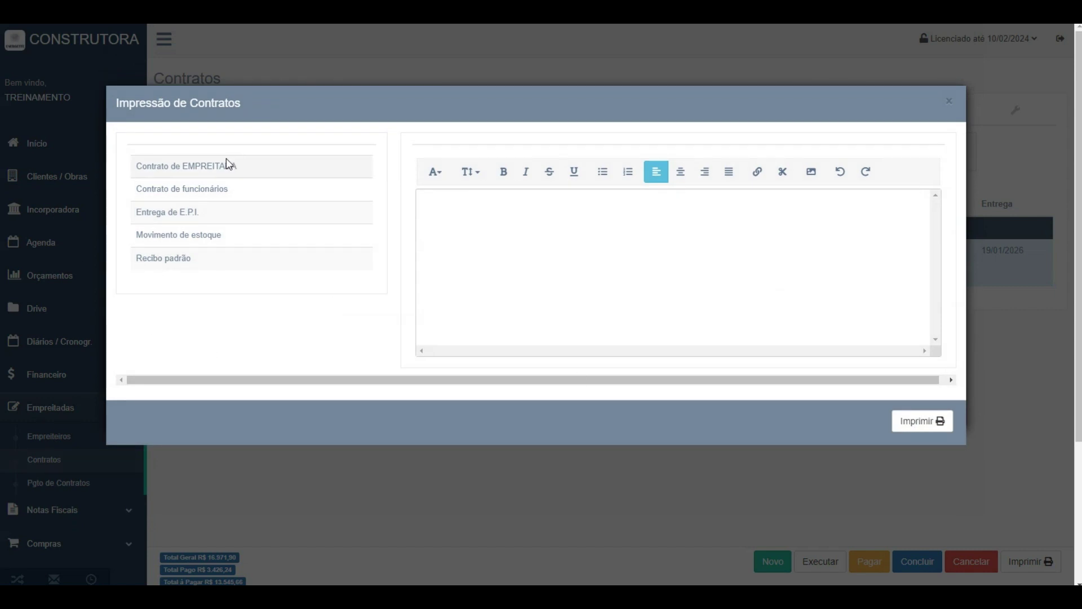
pyautogui.click(242, 170)
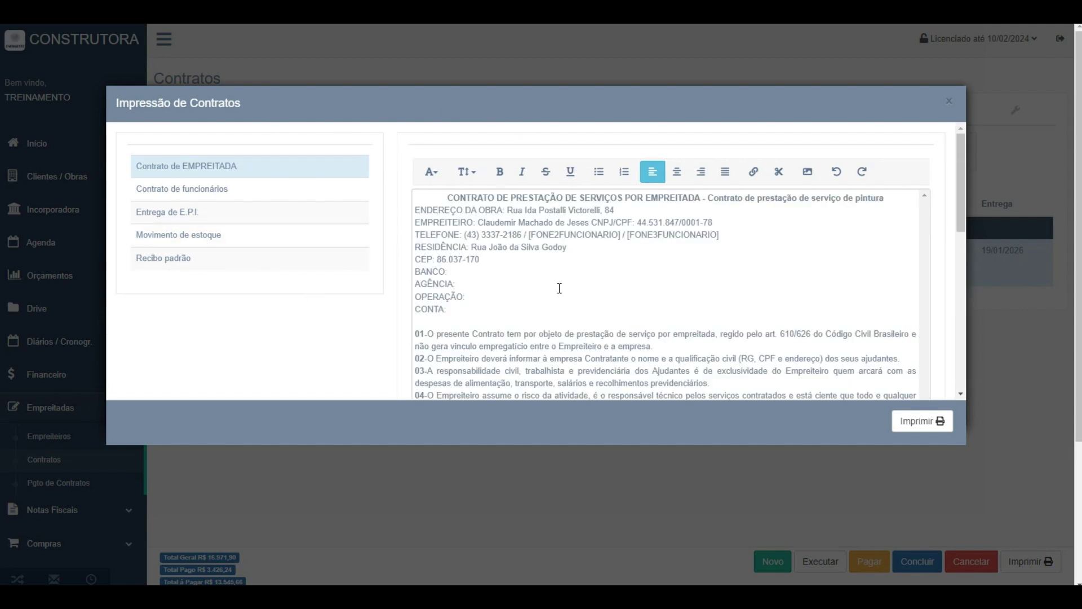
# Step: Review the filled-in contract text and generate its printable page
pyautogui.scroll(-1, 437, 255)
pyautogui.scroll(1, 425, 234)
pyautogui.click(922, 422)
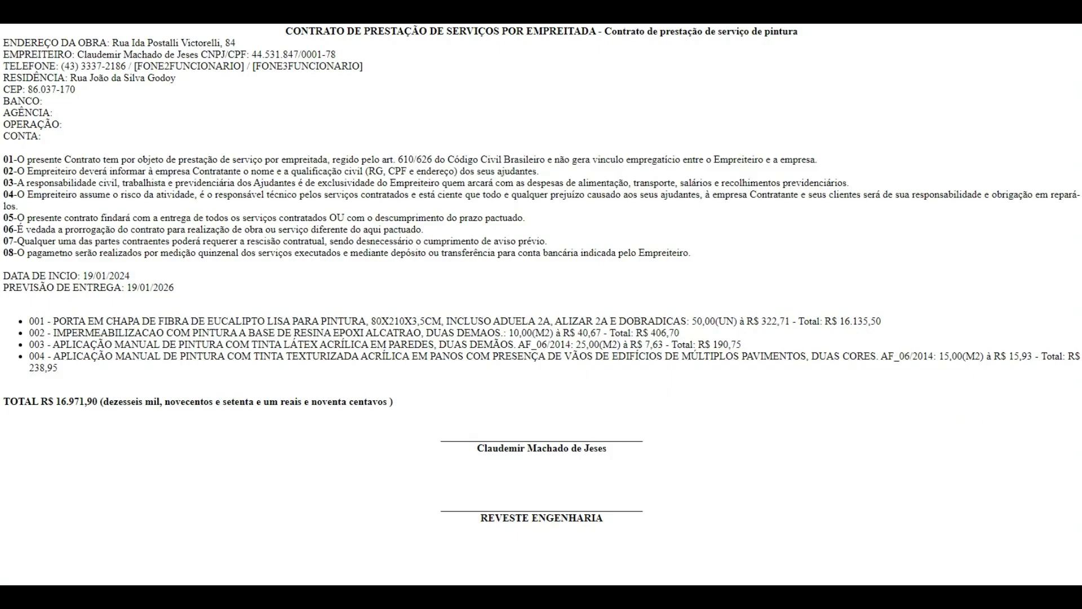
# Step: Preview the printable contract as a vertical PDF without saving it, and return to the contracts list
pyautogui.click(1070, 12)
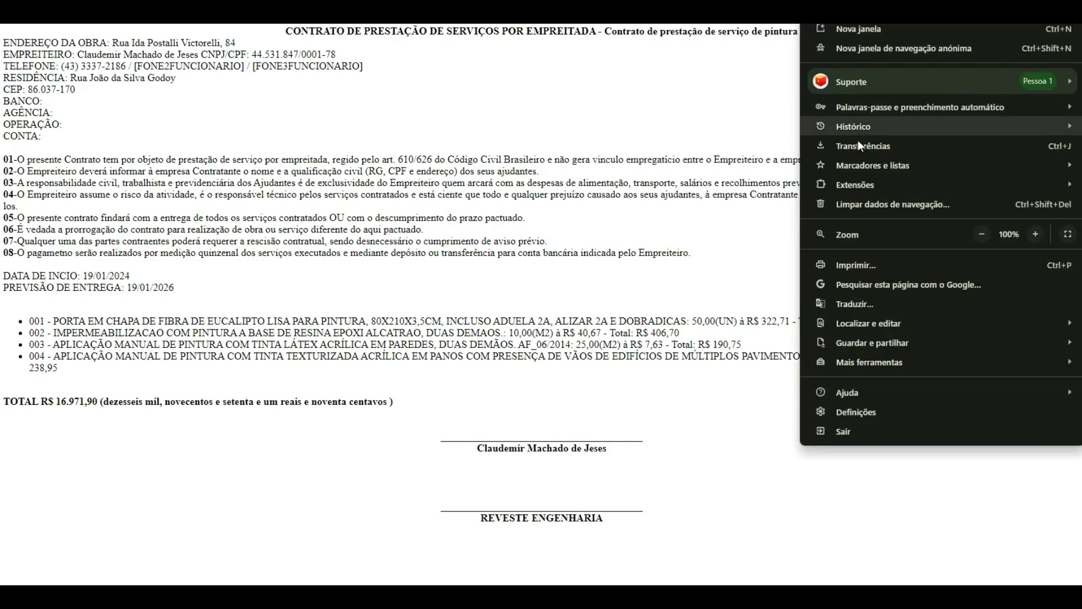
pyautogui.click(875, 269)
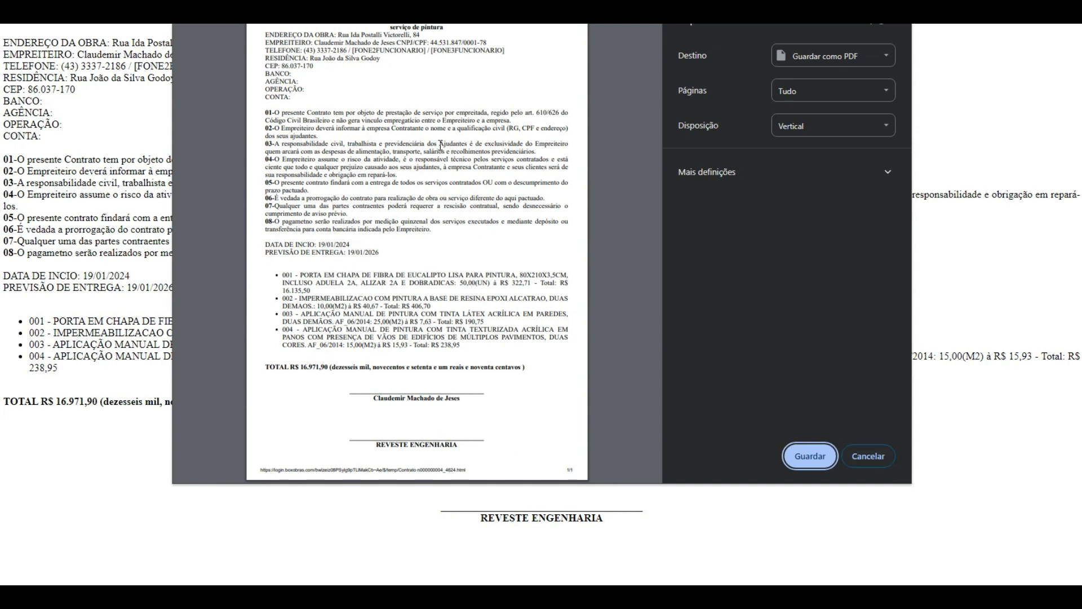
pyautogui.click(868, 456)
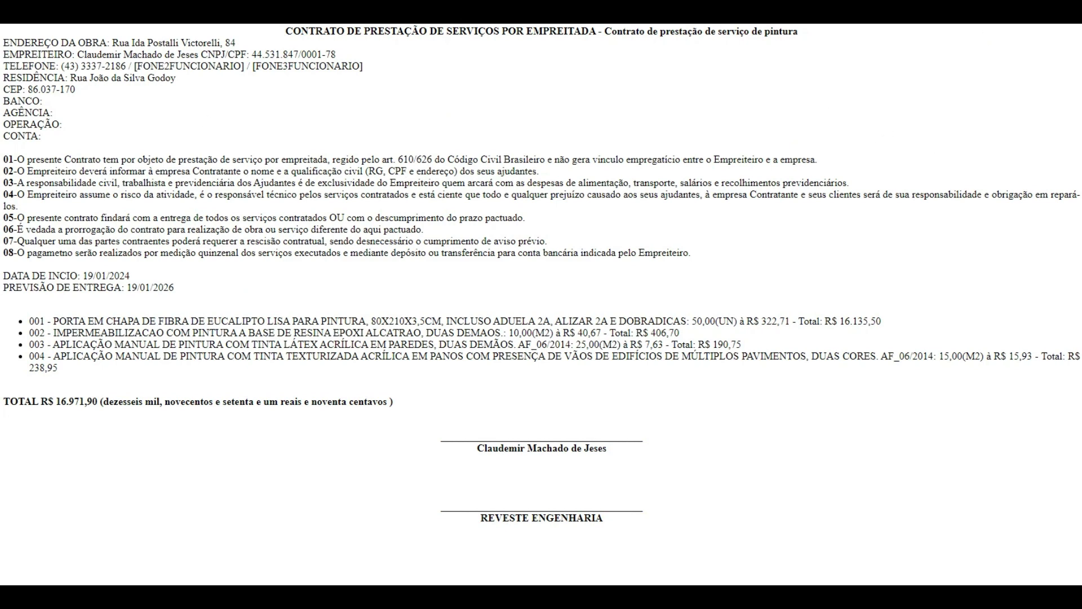
pyautogui.click(1068, 12)
pyautogui.click(935, 262)
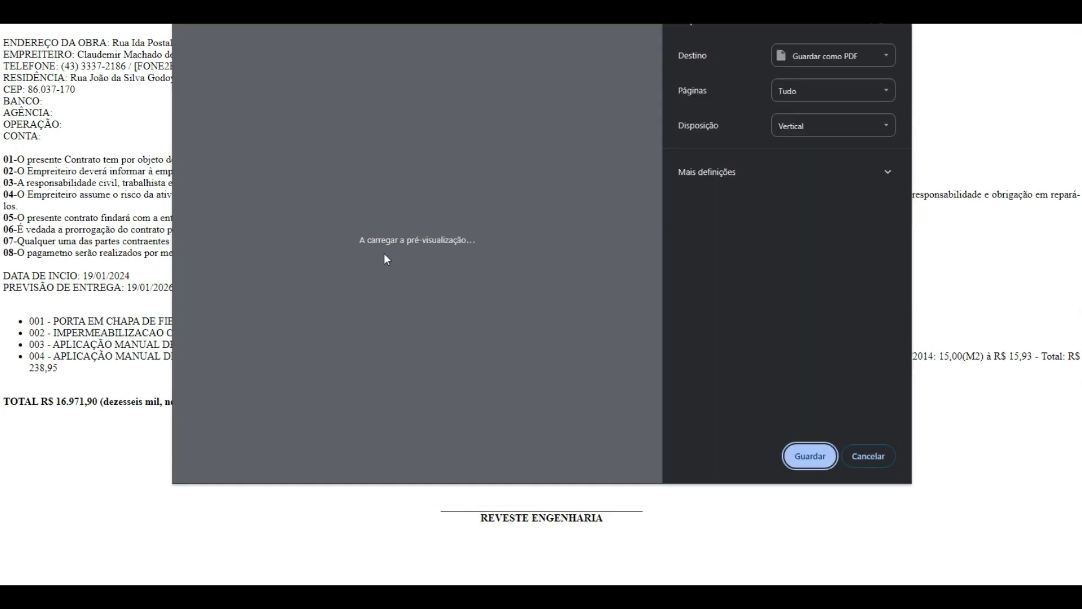
pyautogui.click(869, 456)
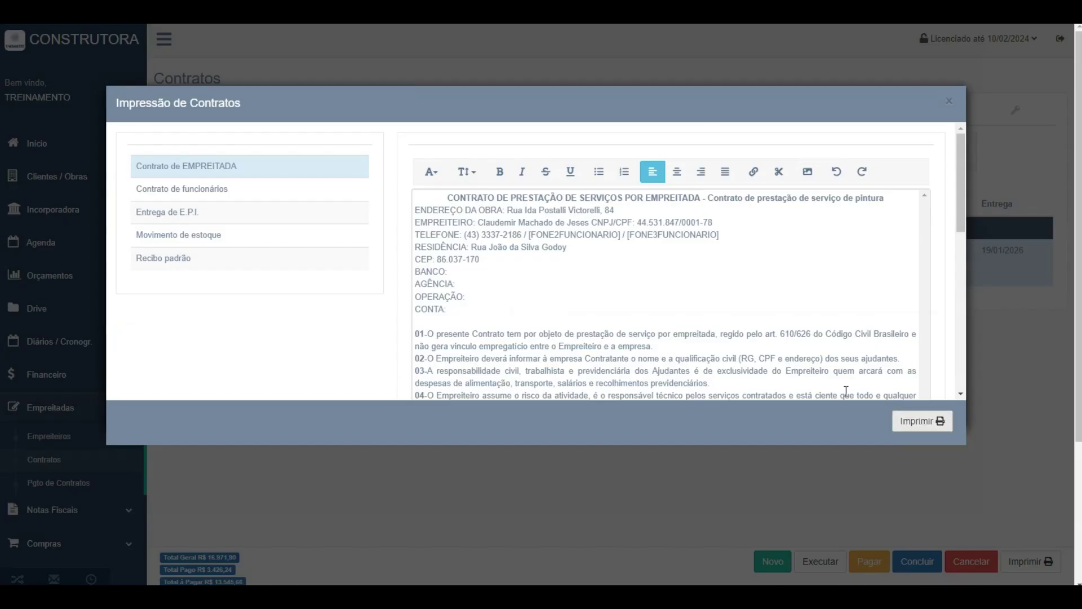
pyautogui.click(947, 105)
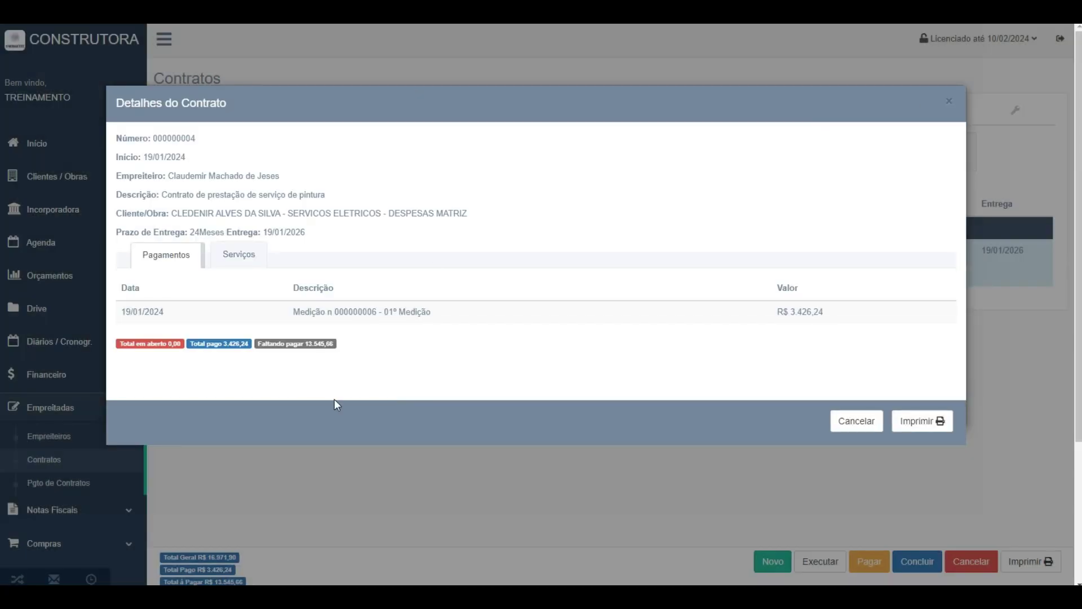
pyautogui.click(846, 427)
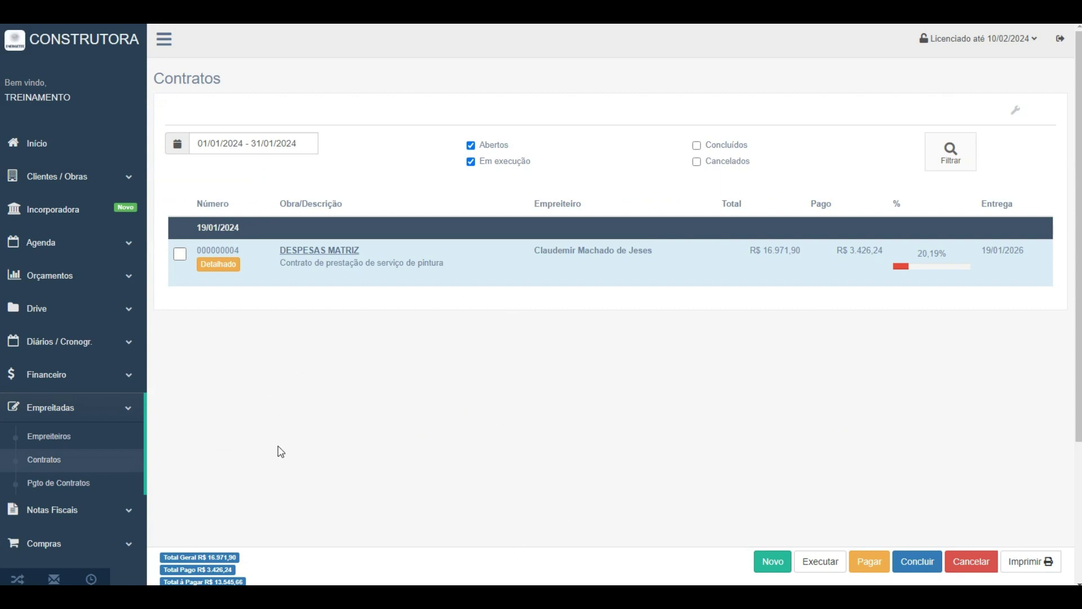